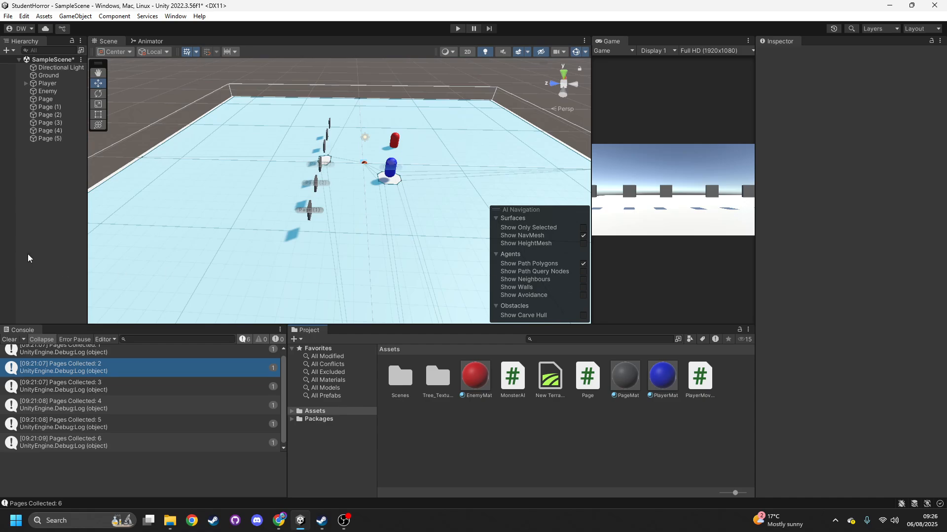
- Delete the New Terrain asset from the project's Assets folder
click(545, 380)
key(Delete)
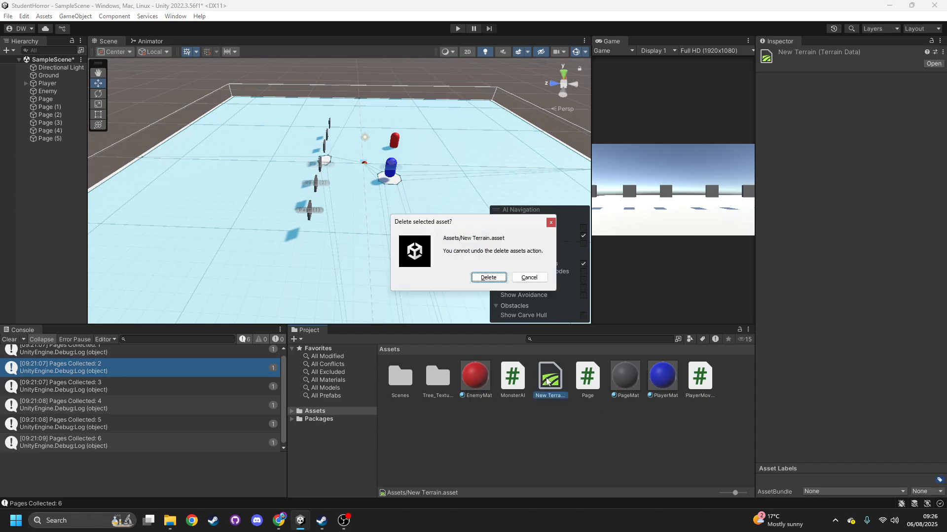
click(495, 278)
- Add a Tree 3D object to the scene and frame it
right_click(9, 243)
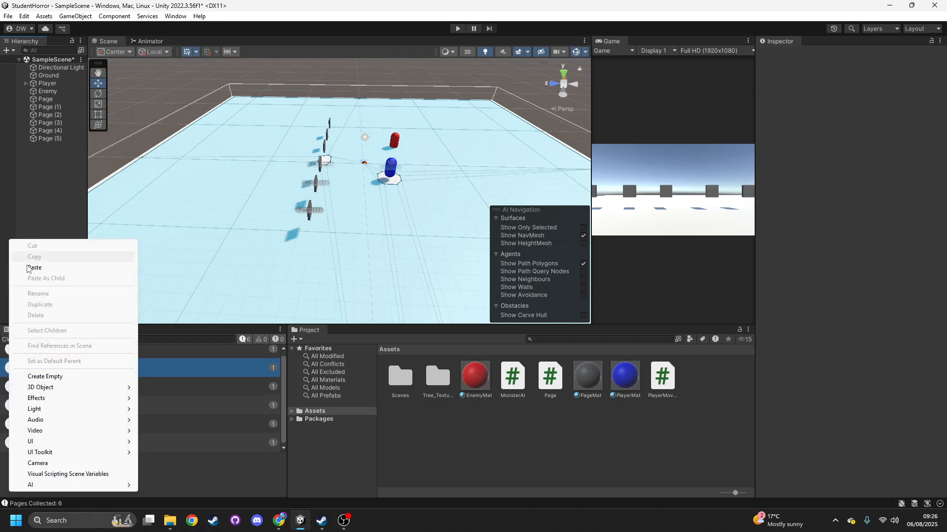
mouse_move(78, 388)
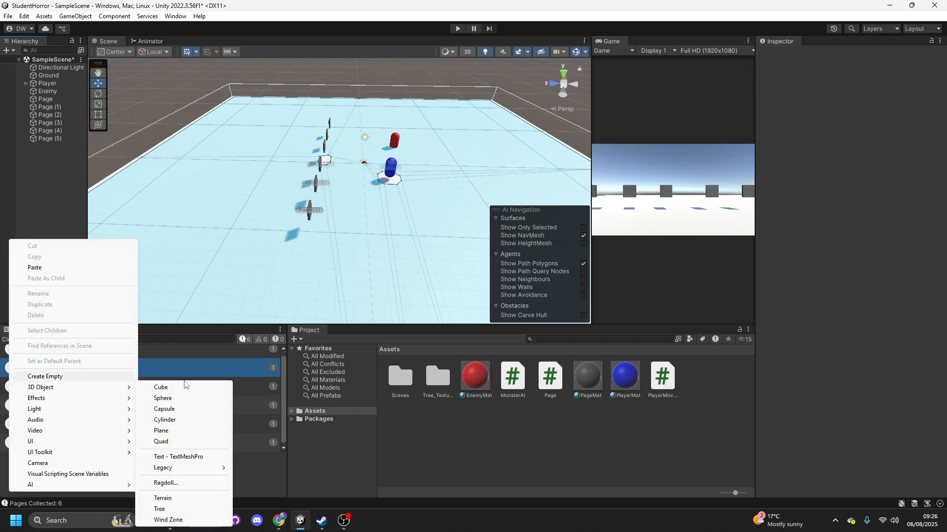
click(163, 509)
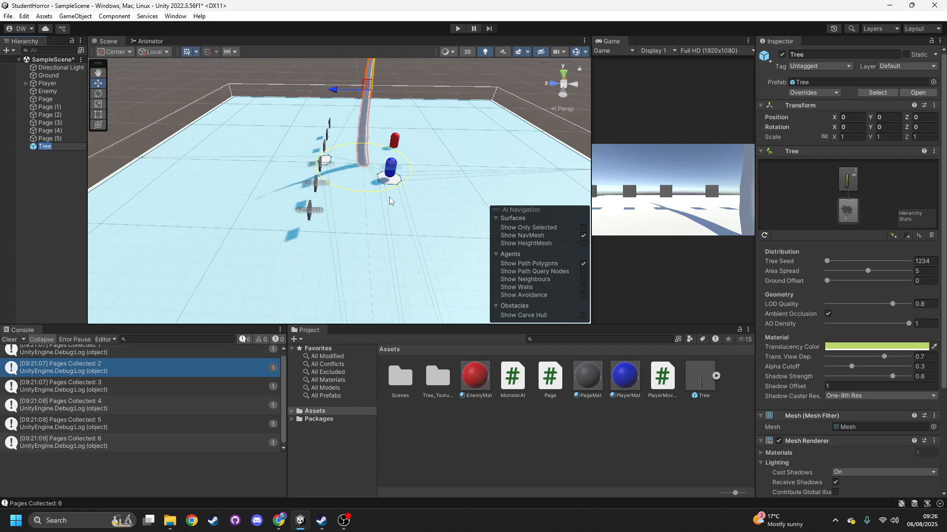
key(f)
- Move the tree along Z to 8.48, and set its Tree Seed to 0 and Area Spread to 4.34
drag(310, 197, 248, 197)
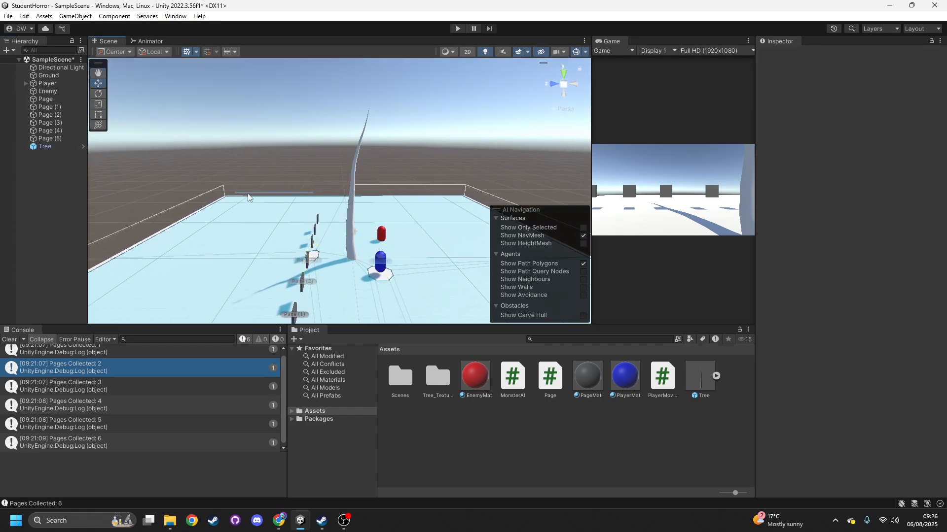
click(348, 200)
drag(348, 200, 260, 197)
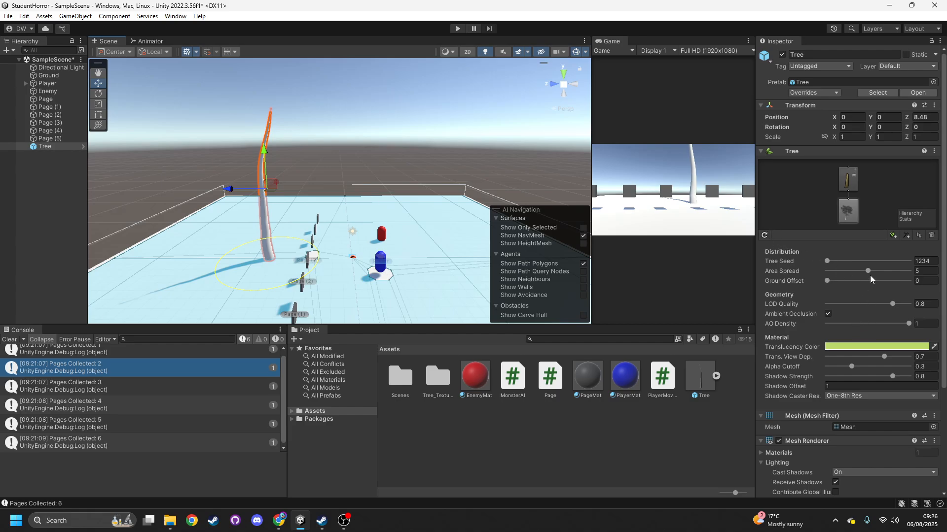
drag(868, 271, 817, 262)
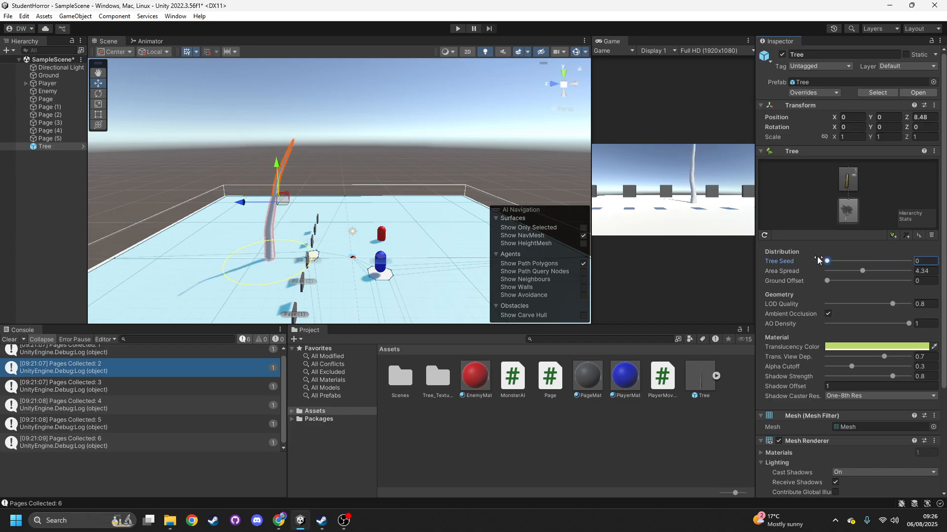
- Add a branch group to the tree's trunk and a leaf group to that new branch
click(848, 181)
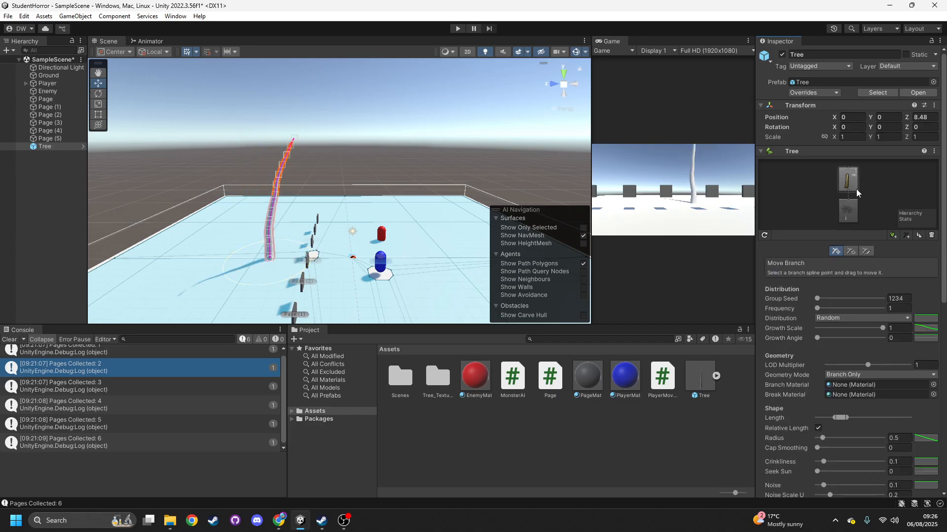
click(911, 235)
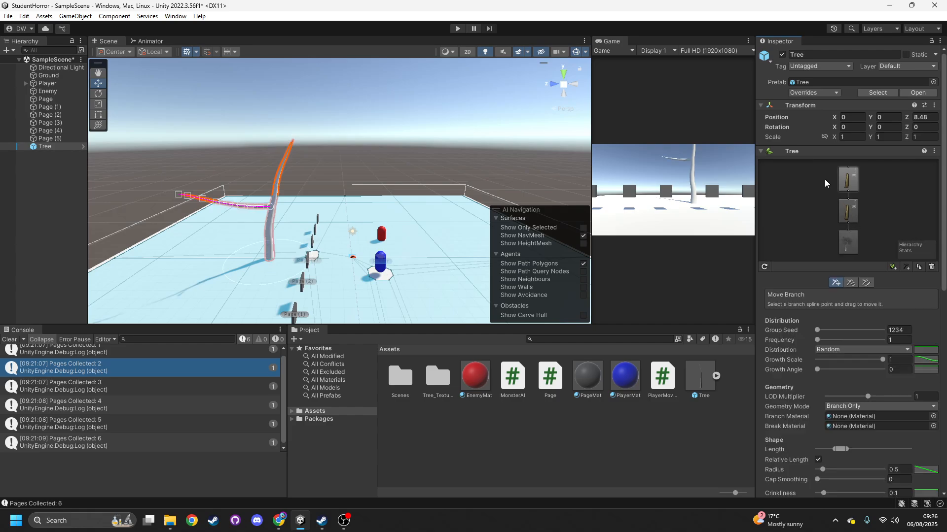
click(894, 266)
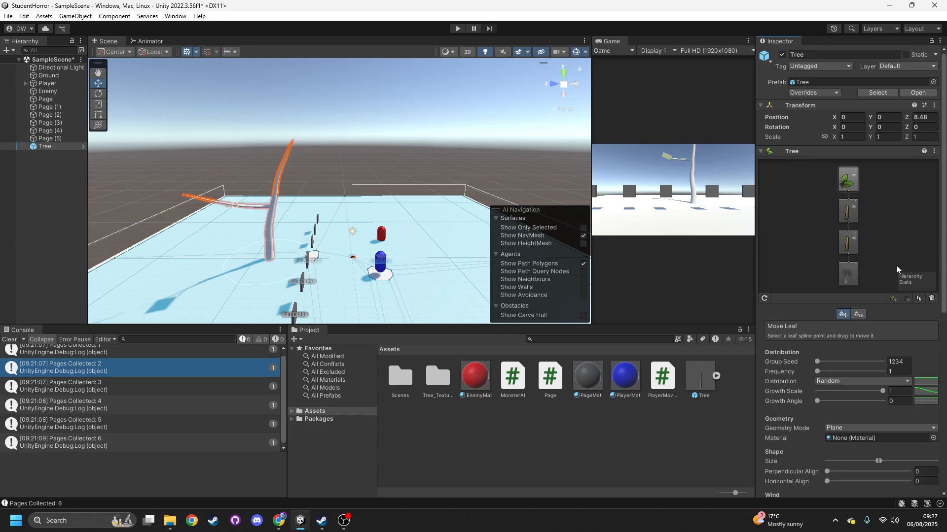
- Set the leaf group's Frequency to 78
right_drag(459, 187, 416, 187)
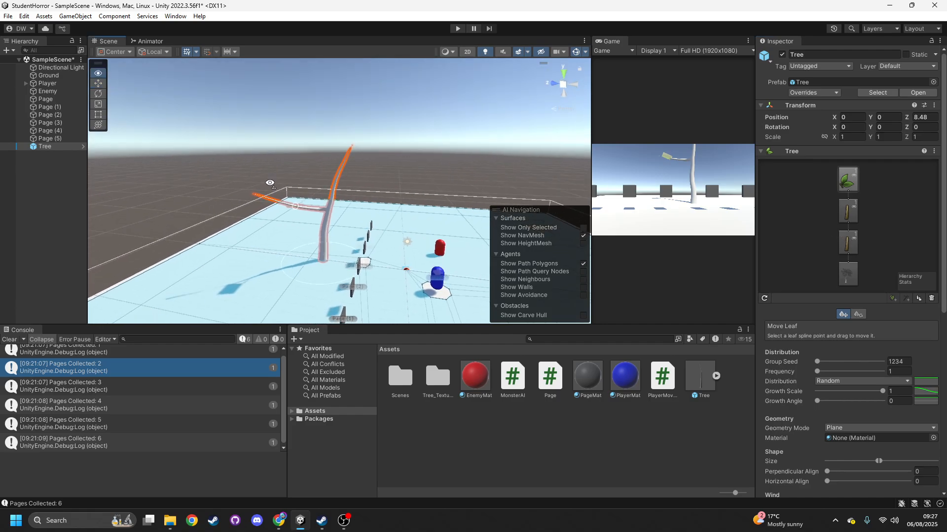
scroll(417, 188, up, 4)
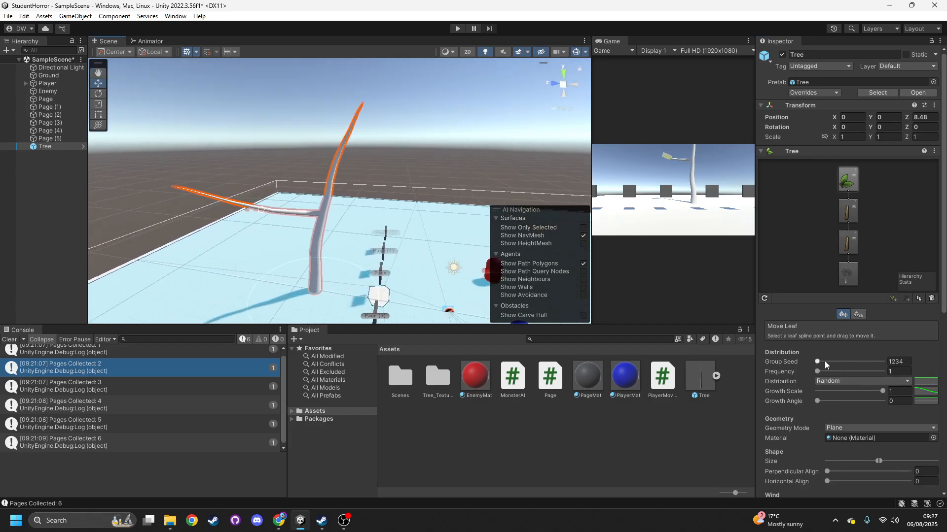
drag(822, 373, 855, 373)
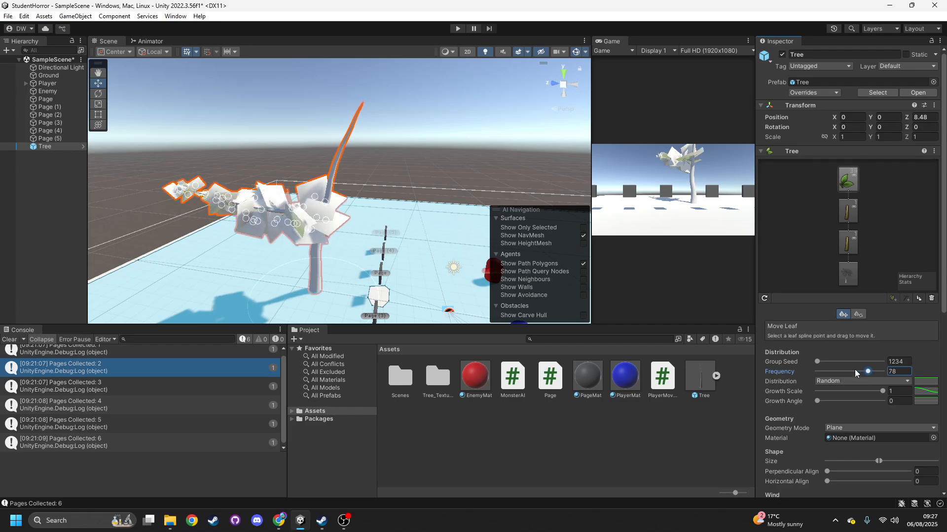
right_drag(413, 211, 395, 230)
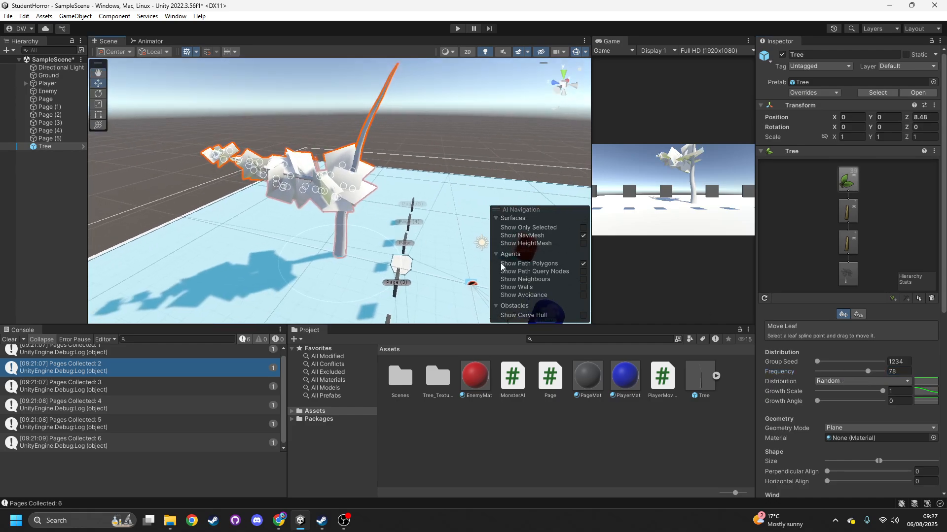
- Create a new material in the Assets folder and name it Brown
right_click(527, 444)
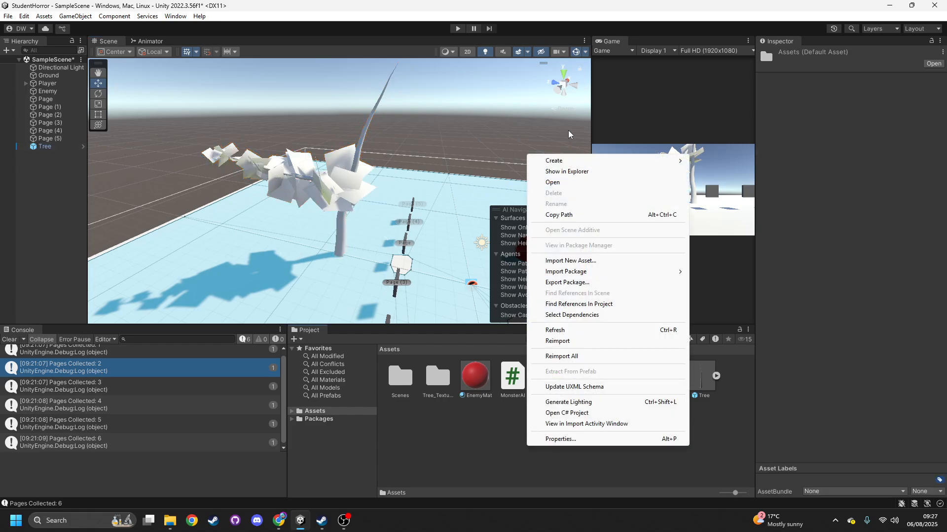
mouse_move(573, 160)
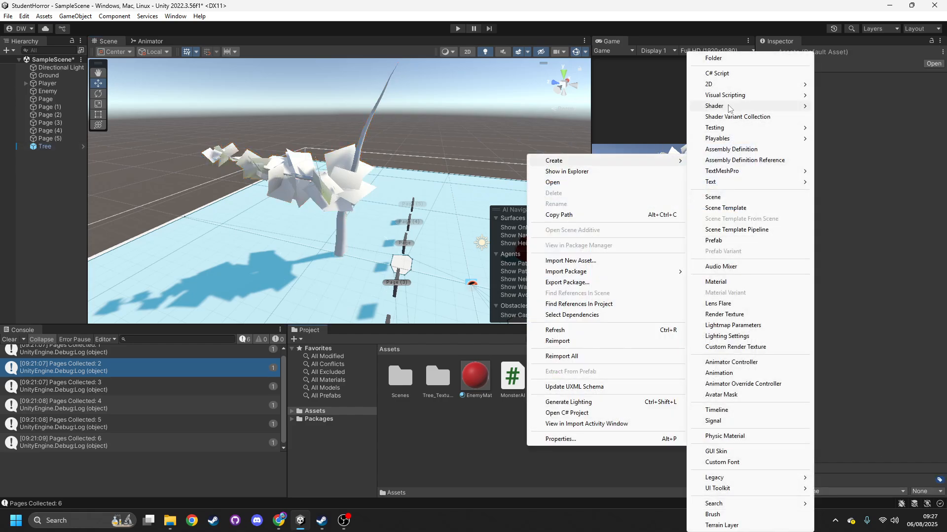
click(740, 283)
key(Caps_Lock)
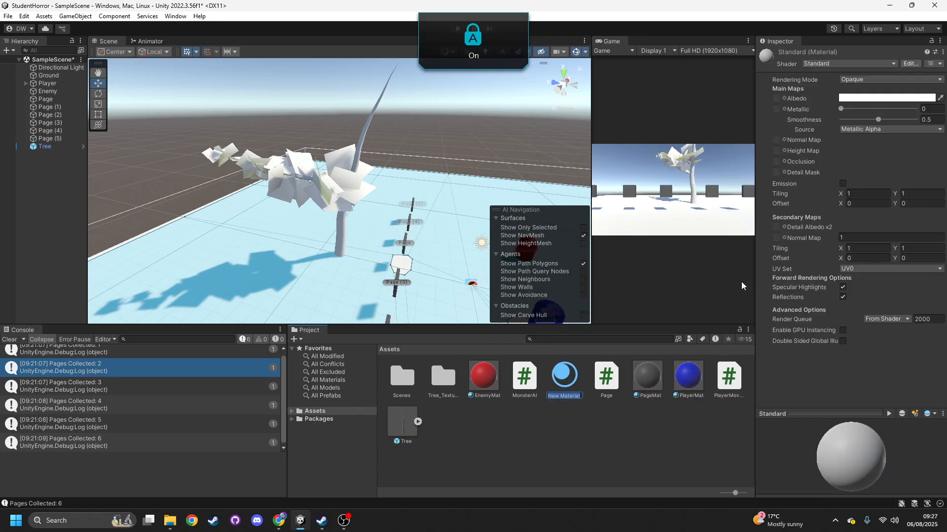
text(Brown)
key(Return)
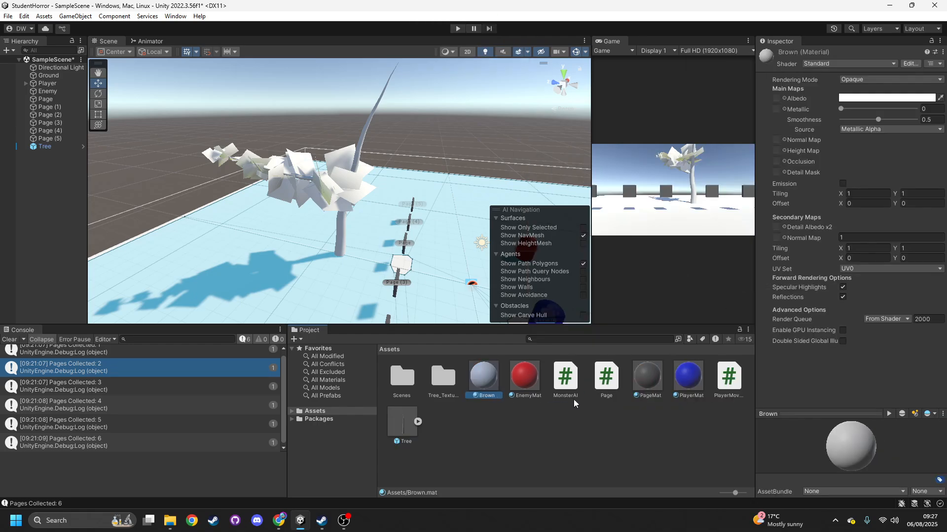
- Create another material in the Assets folder and name it Green
right_click(545, 422)
mouse_move(649, 135)
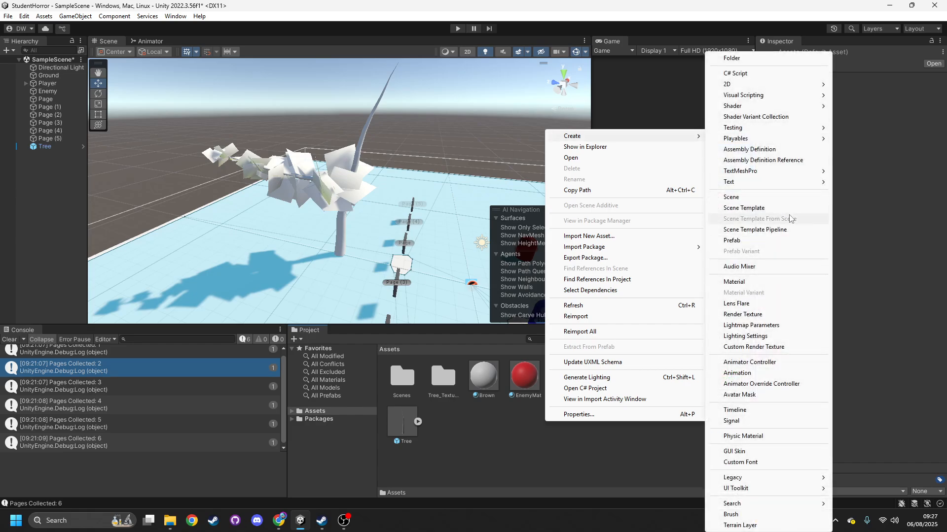
click(759, 283)
key(Caps_Lock)
text(G)
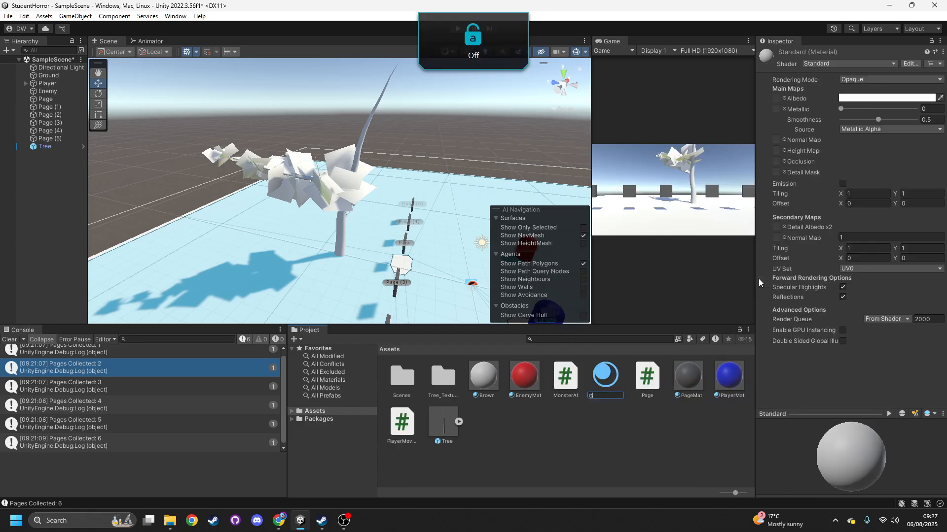
text(reen)
key(Return)
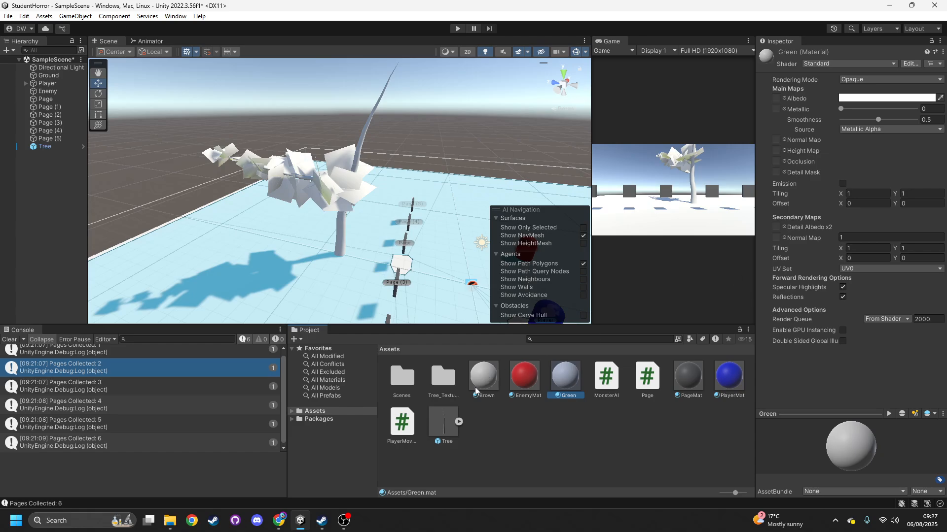
- Set the Brown material's Albedo colour to the reddish brown 9A3403
click(484, 377)
click(862, 98)
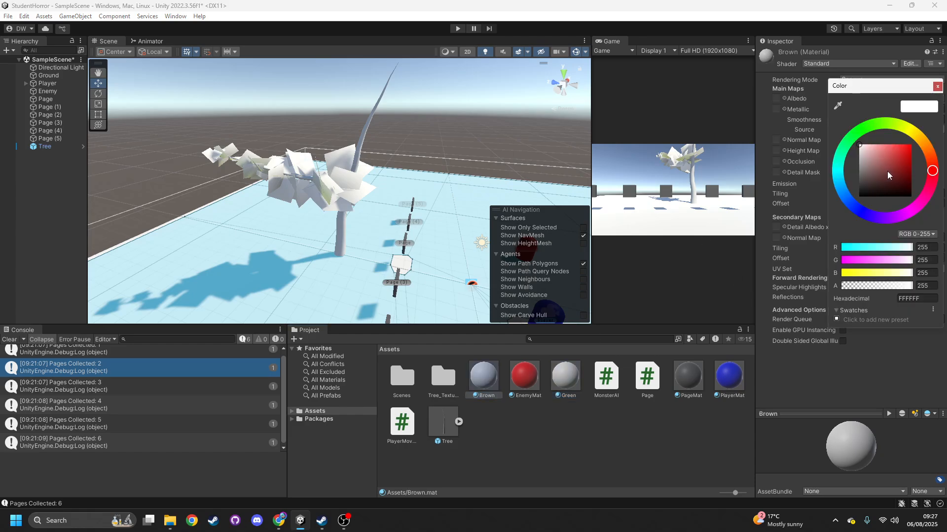
click(929, 155)
drag(903, 170, 910, 165)
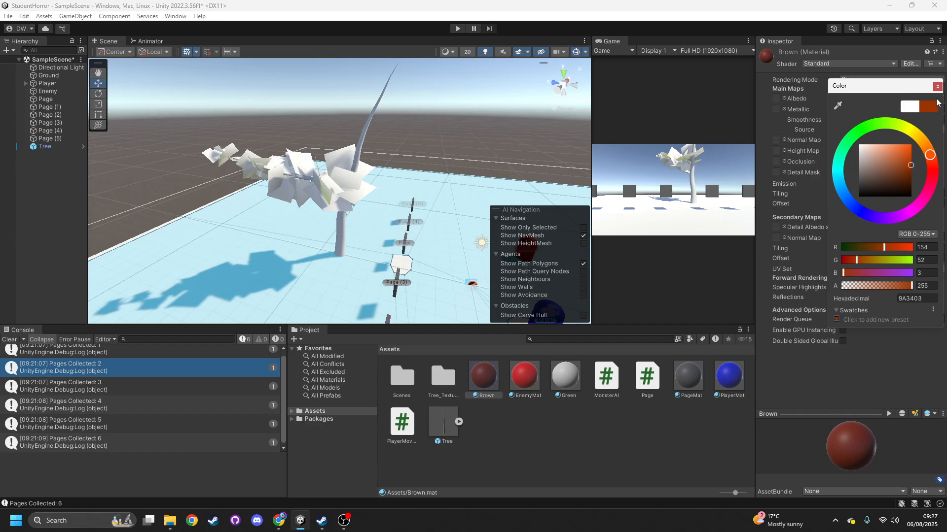
click(937, 86)
- Set the Green material's Albedo colour to a saturated medium green
click(565, 377)
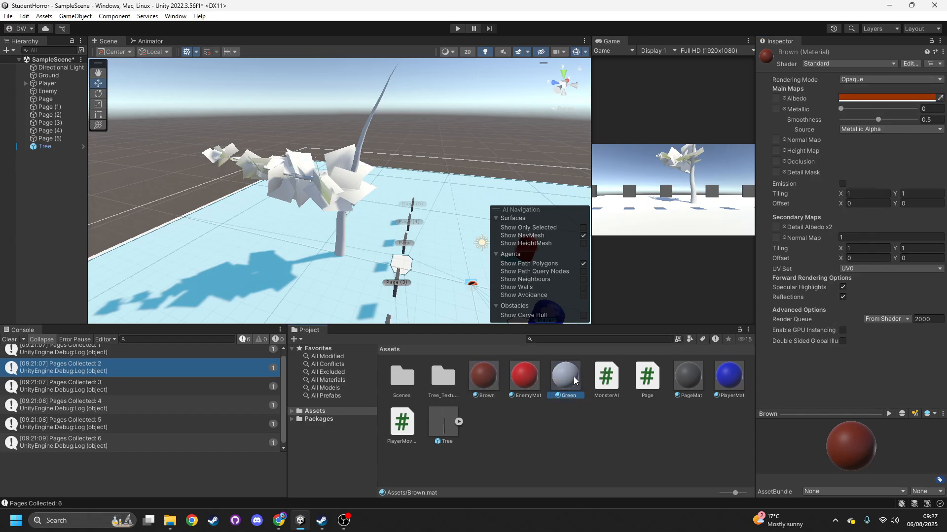
click(880, 98)
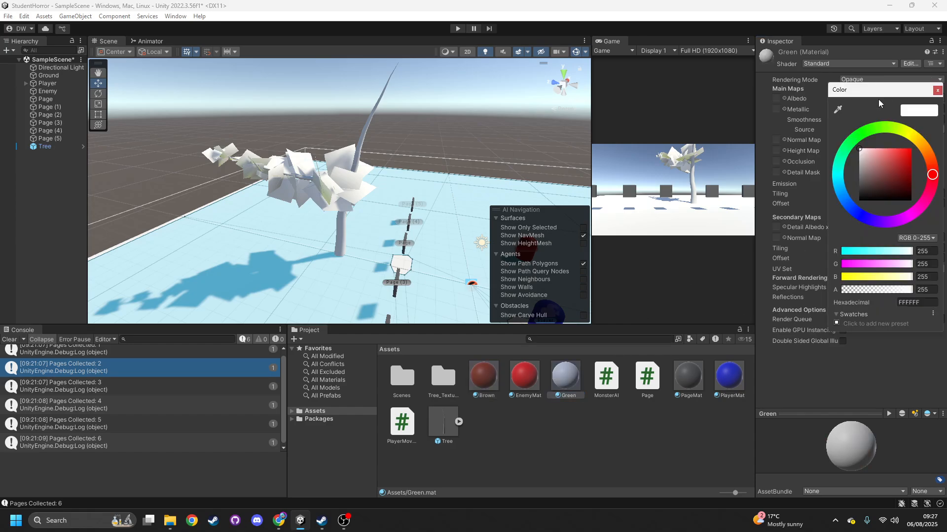
click(854, 138)
drag(888, 173, 923, 163)
click(936, 89)
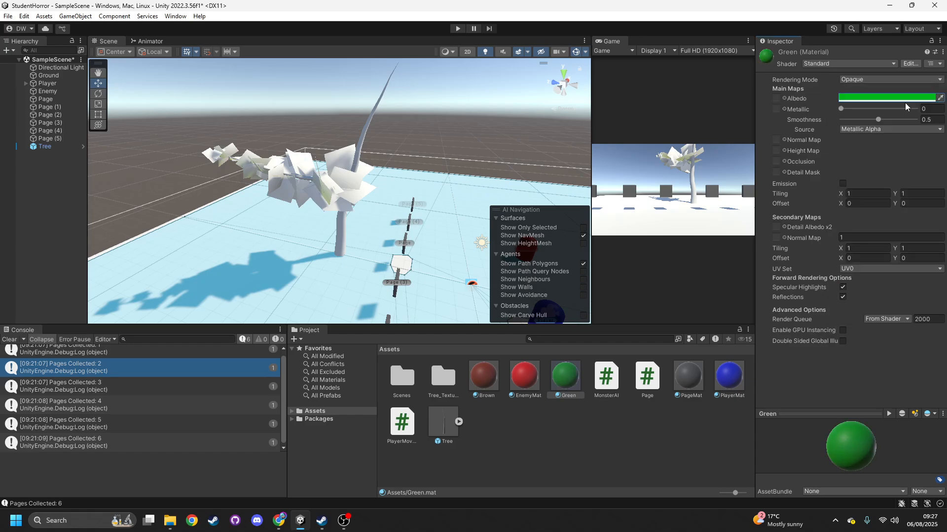
- Apply the Green material to the tree's leaves and the Brown material to its trunk, and widen the Scene view
drag(559, 366, 339, 200)
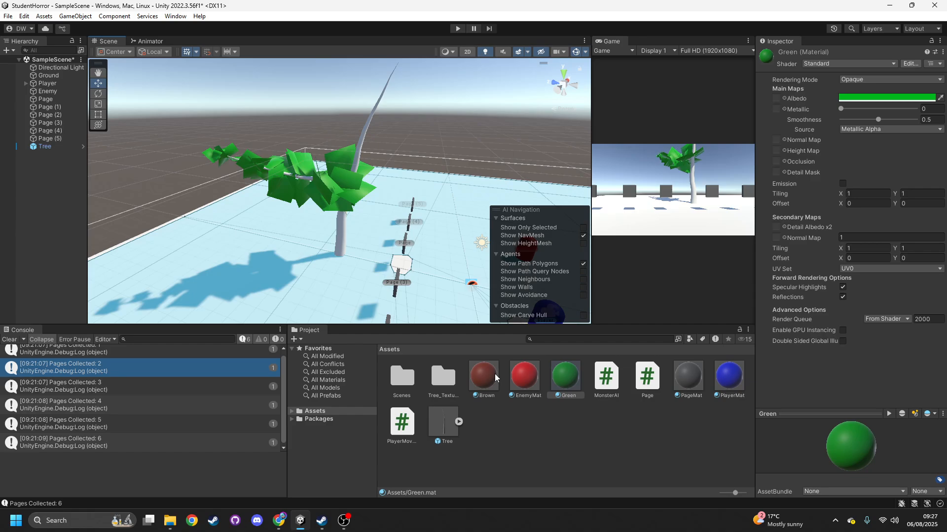
drag(494, 375, 320, 237)
click(375, 241)
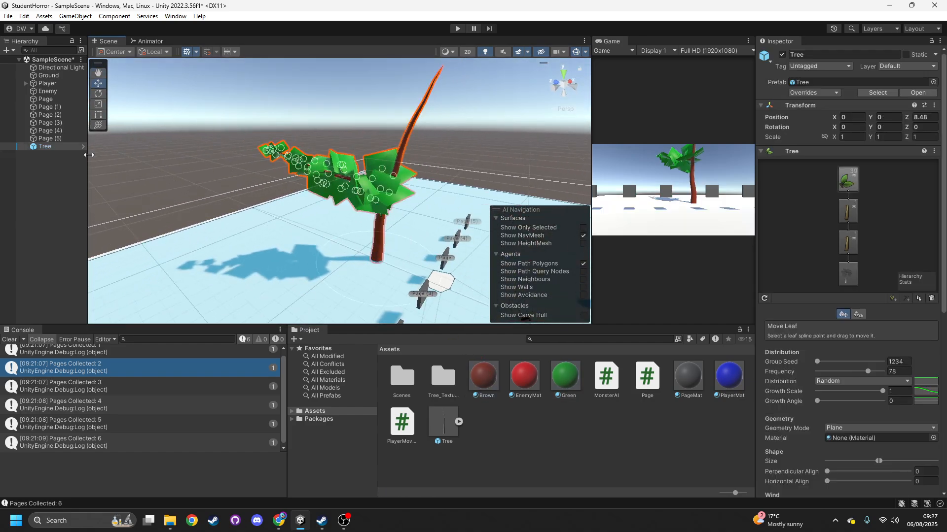
drag(592, 190, 705, 190)
scroll(452, 244, down, 4)
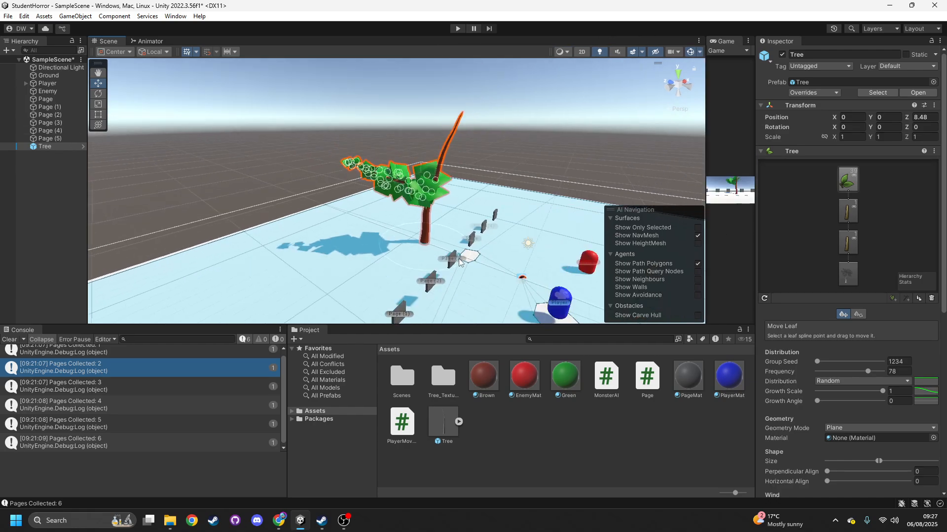
- Try duplicating the tree, and delete the copy from the scene
key(ctrl+d)
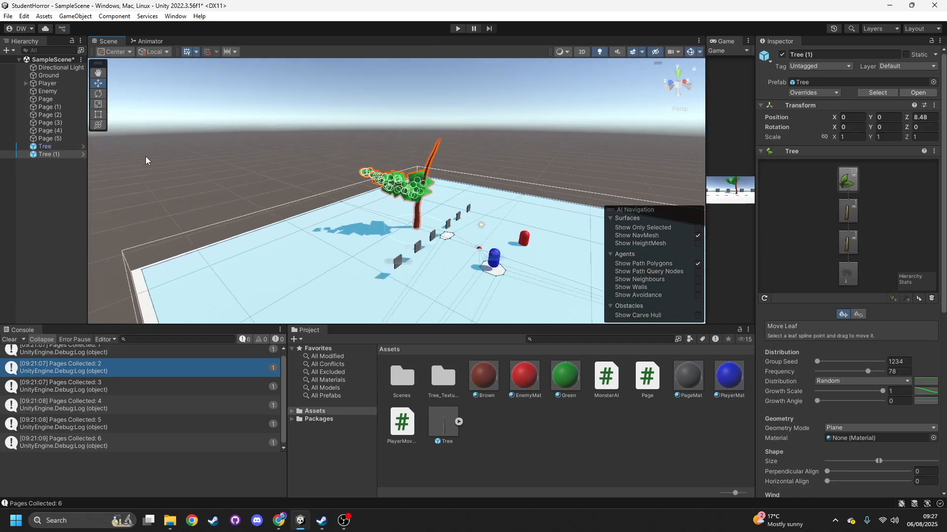
double_click(58, 155)
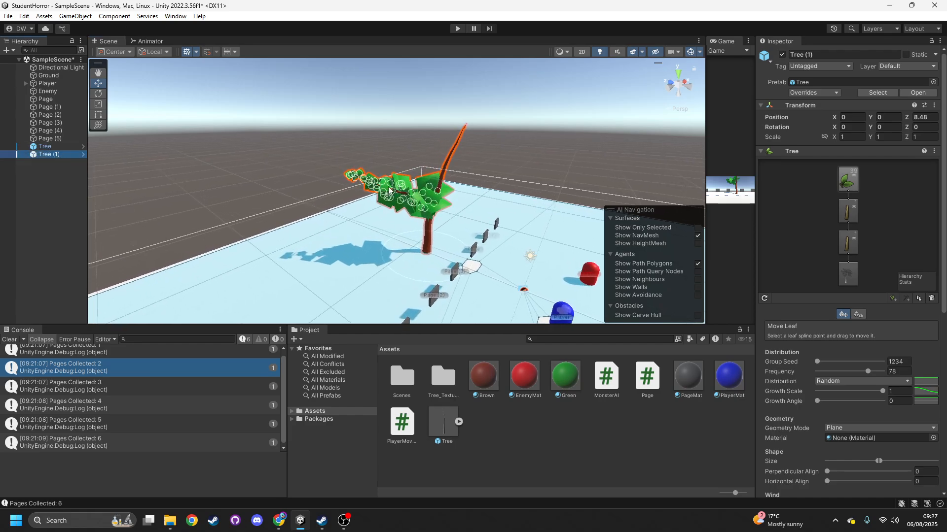
right_drag(458, 189, 440, 193)
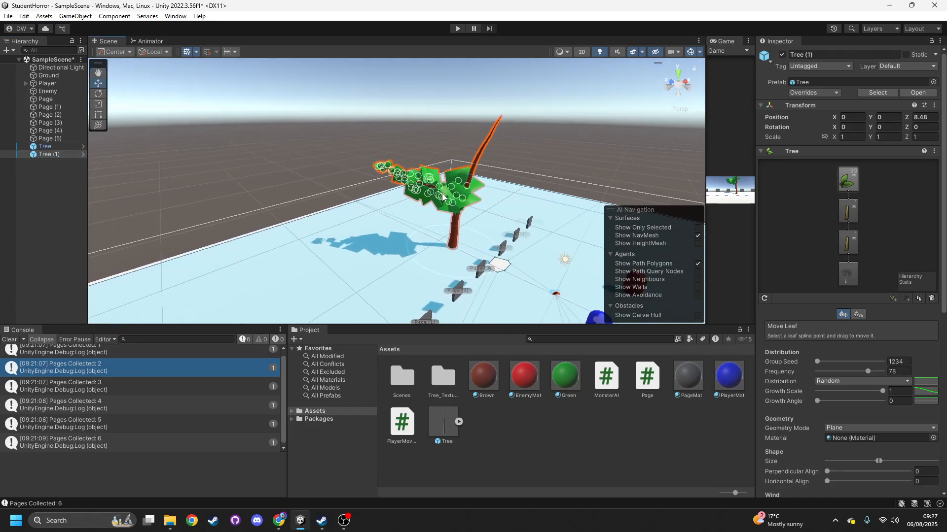
click(40, 155)
key(Delete)
- Add a leaf group to the original tree's branch again and set its Frequency to 100
click(45, 148)
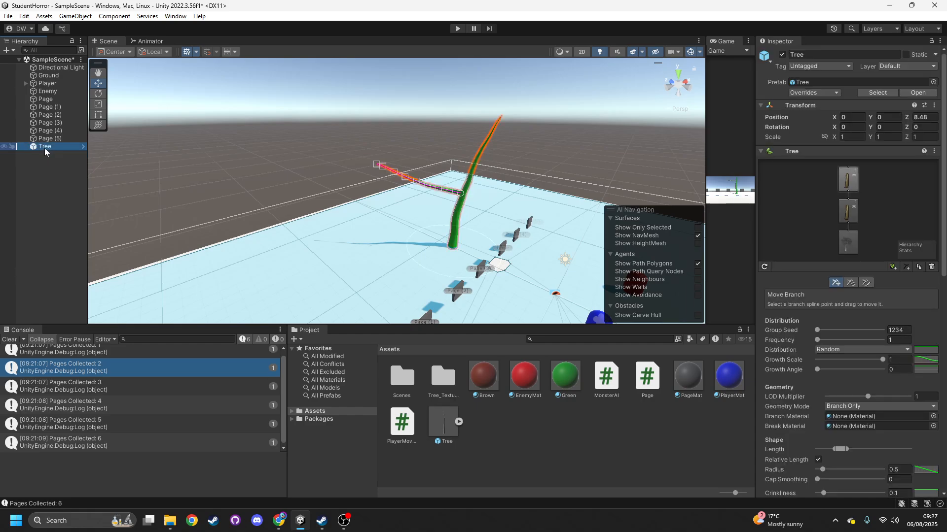
click(894, 265)
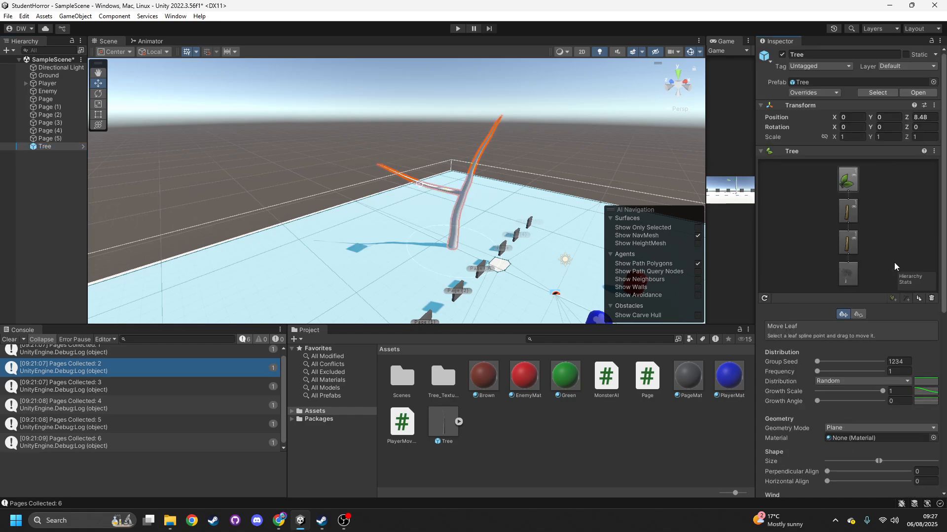
drag(817, 371, 883, 374)
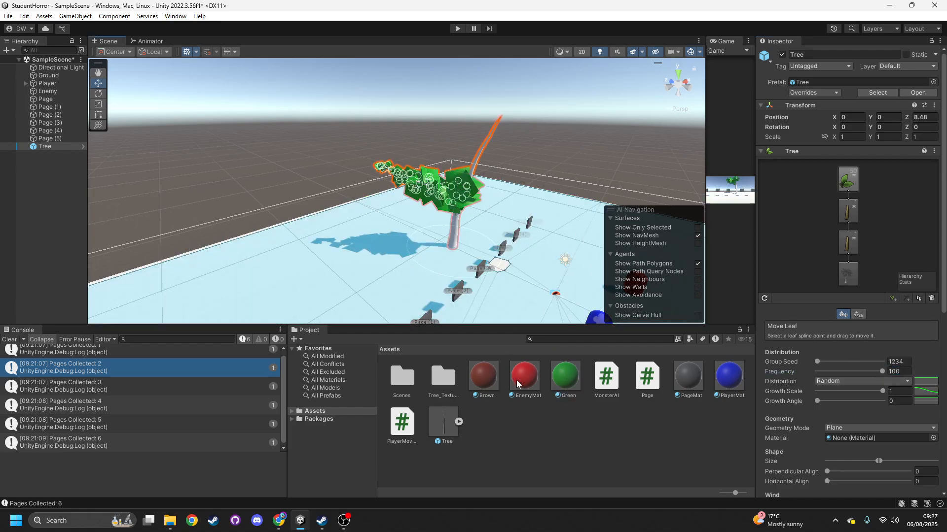
- Try applying the Green material to the tree in the scene again
drag(461, 256, 457, 239)
right_drag(508, 250, 532, 249)
scroll(532, 249, up, 5)
drag(551, 383, 427, 213)
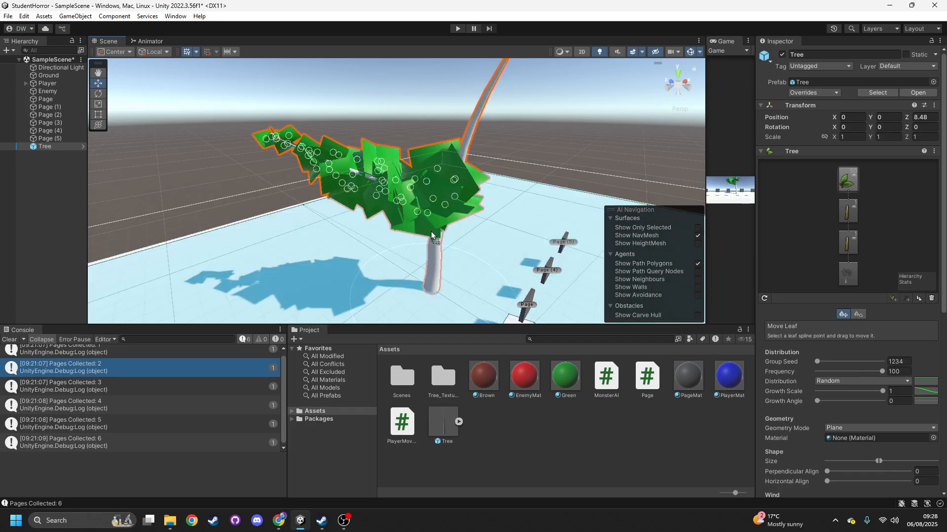
- Undo the tree edits back through the material assignments, the duplicate tree and the Green and Brown colour changes
key(ctrl+z)
key(ctrl+z)
key(ctrl+z)
key(ctrl+z)
key(ctrl+z)
key(ctrl+z)
key(ctrl+z)
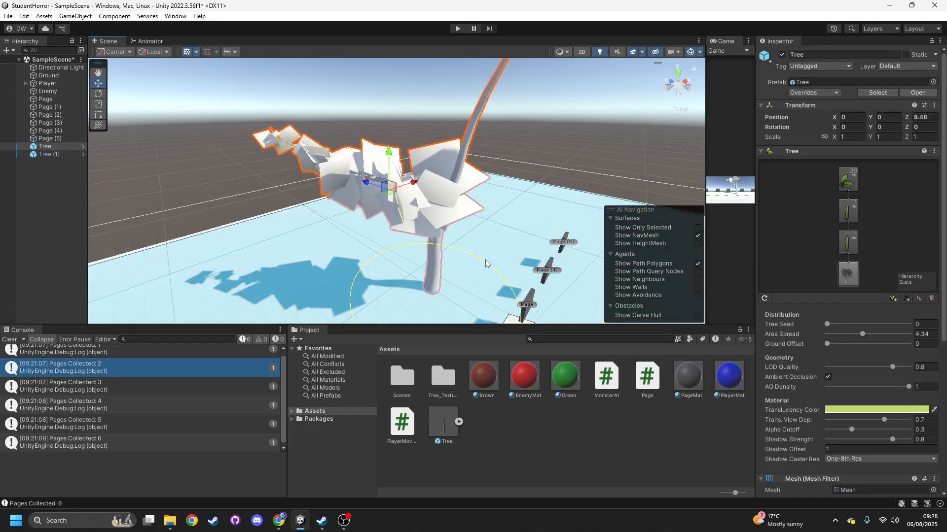
key(ctrl+z)
key(ctrl+z)
key(ctrl+z)
key(ctrl+z)
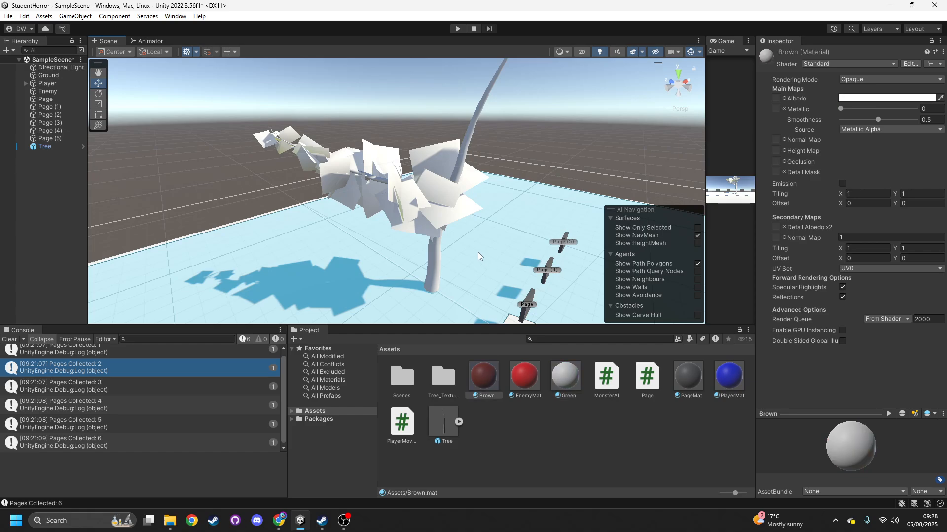
- Delete the Tree object from the scene and the Brown and Green material assets from the project
click(62, 146)
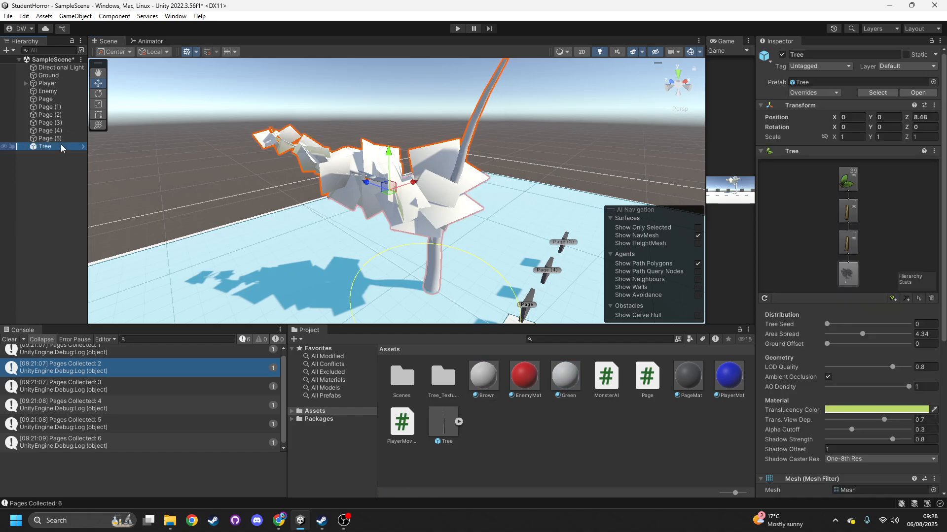
key(Delete)
click(482, 377)
key(Delete)
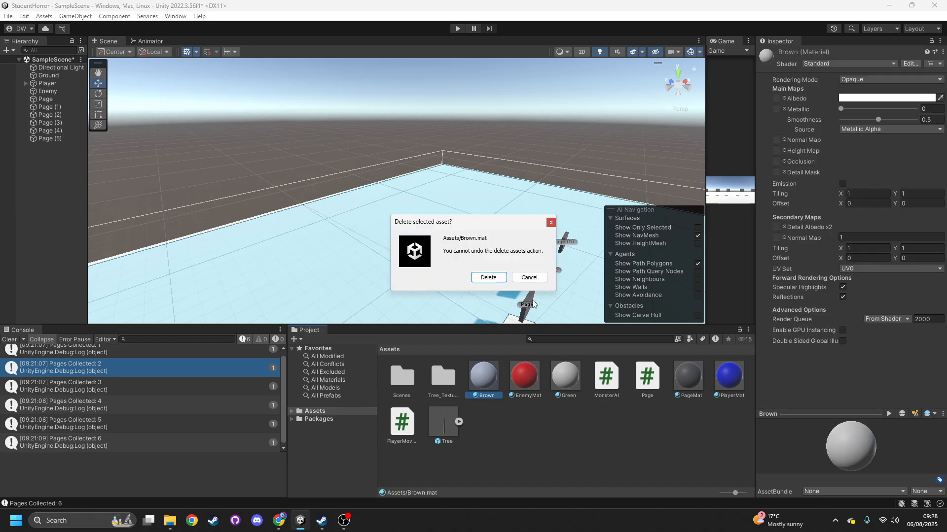
click(495, 279)
click(524, 377)
key(Delete)
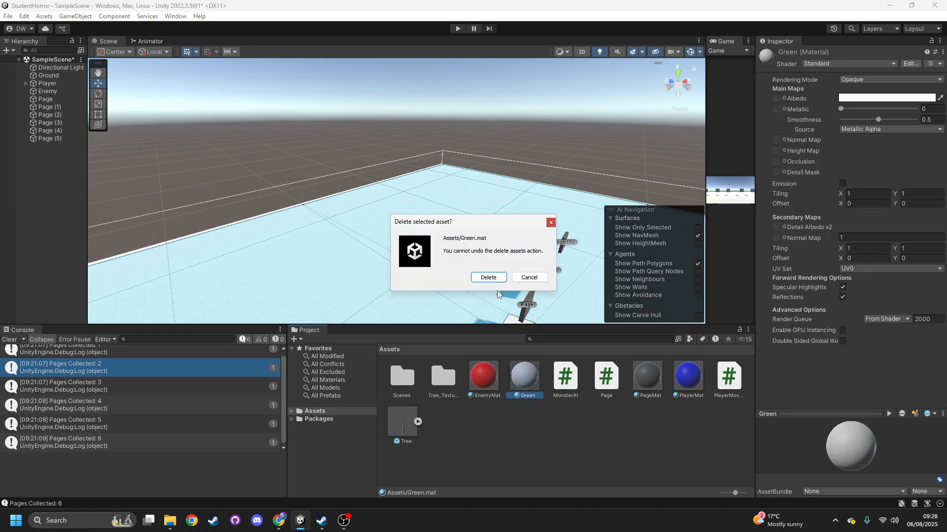
click(492, 274)
- Add a Terrain object to the scene
right_click(61, 191)
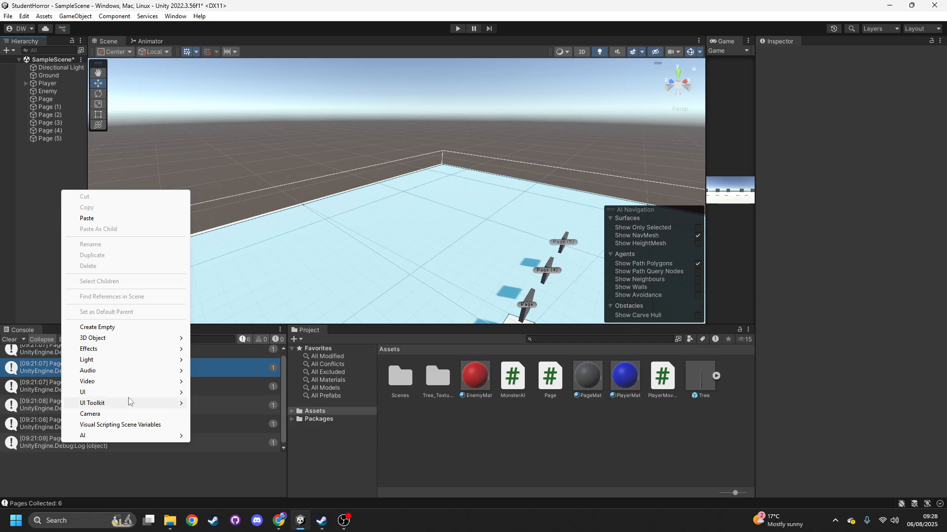
mouse_move(122, 340)
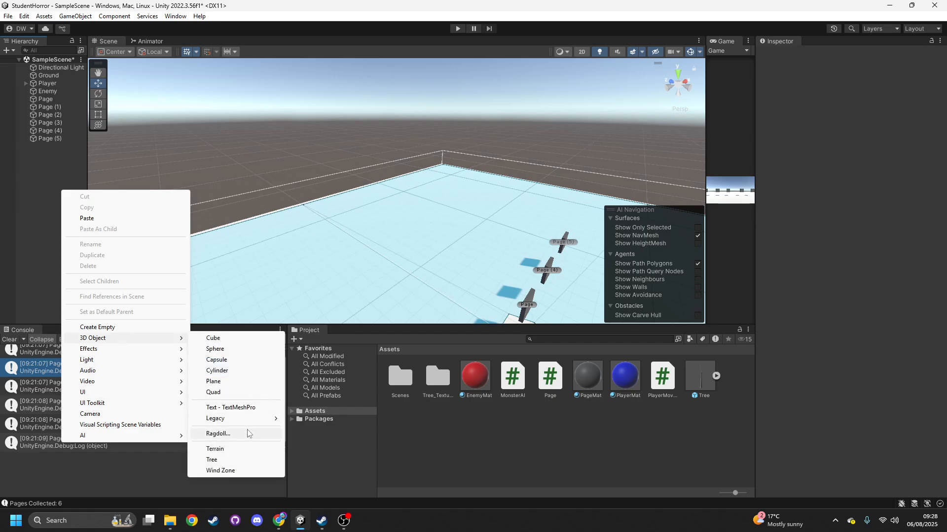
click(236, 453)
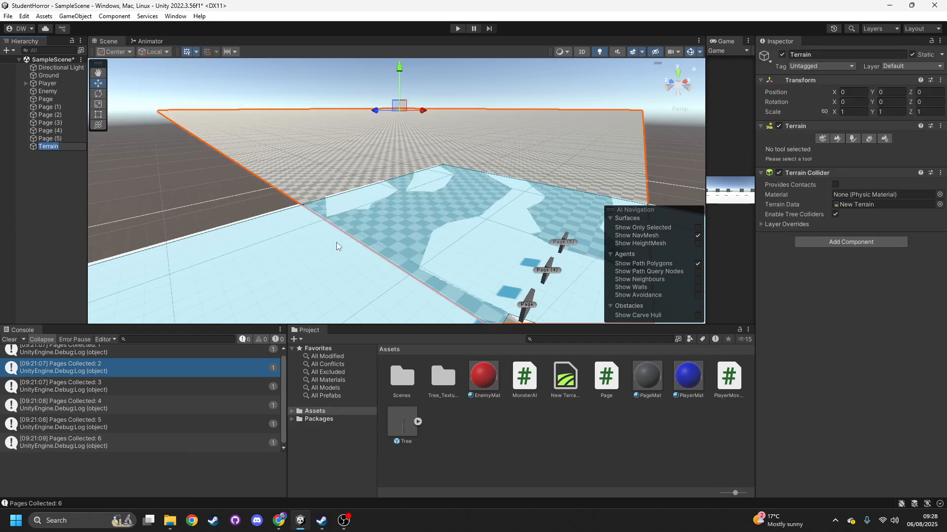
right_drag(338, 247, 359, 270)
scroll(378, 245, down, 5)
scroll(369, 202, down, 12)
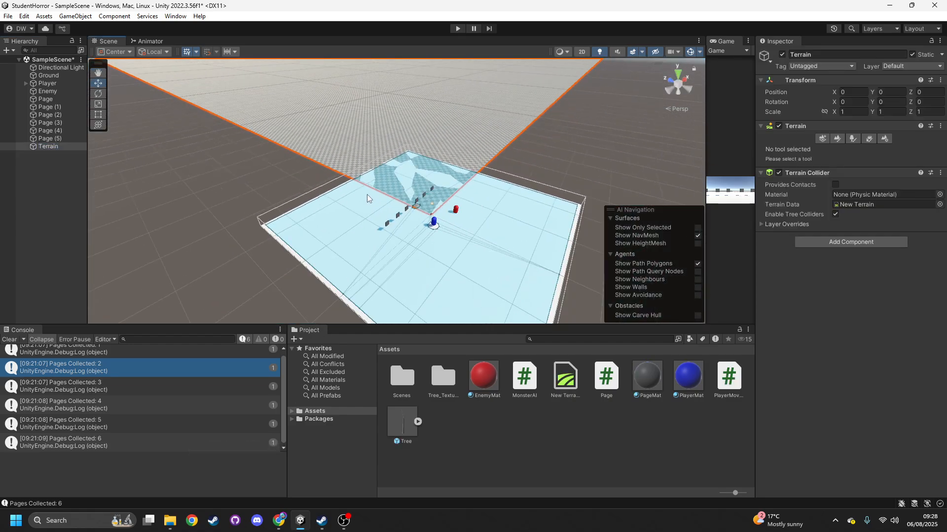
right_drag(371, 197, 373, 145)
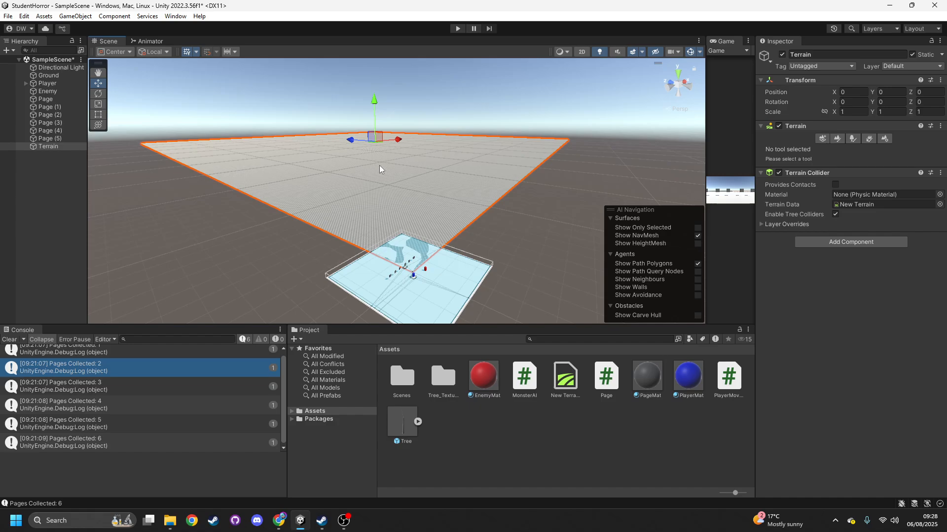
- Add the Tree prefab to the terrain's paintable trees and paint a broad forest across the terrain
click(840, 140)
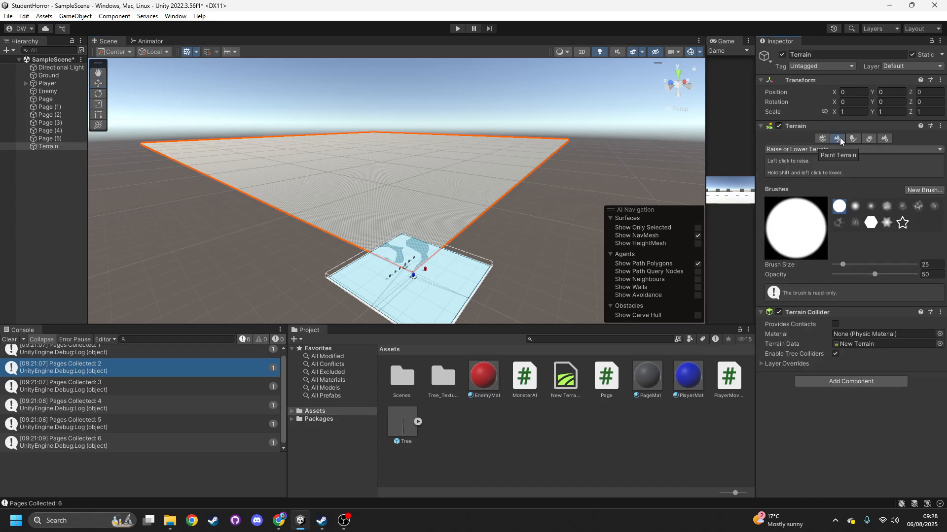
click(852, 142)
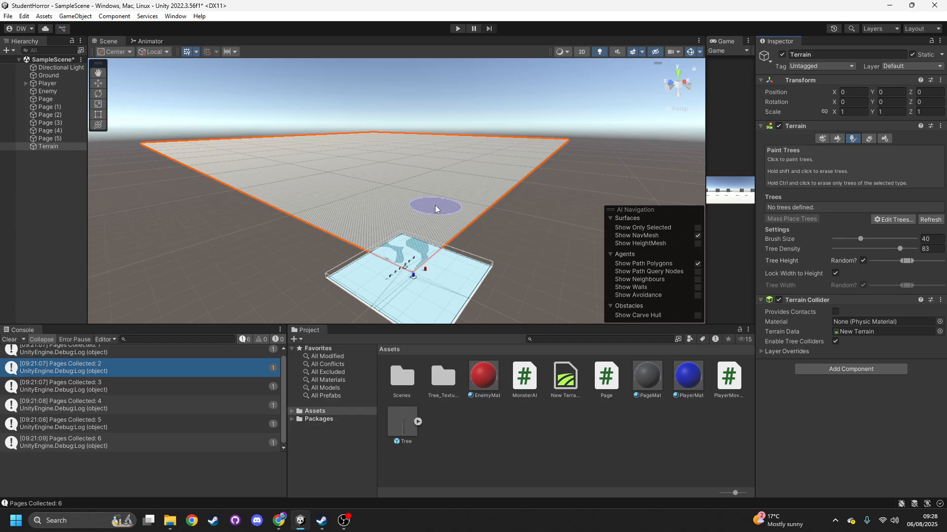
scroll(492, 152, up, 3)
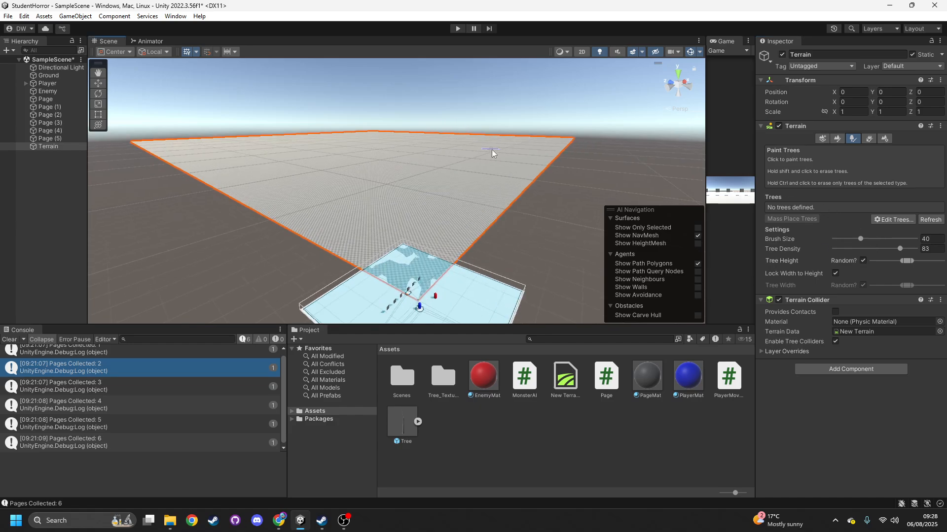
click(885, 220)
click(889, 229)
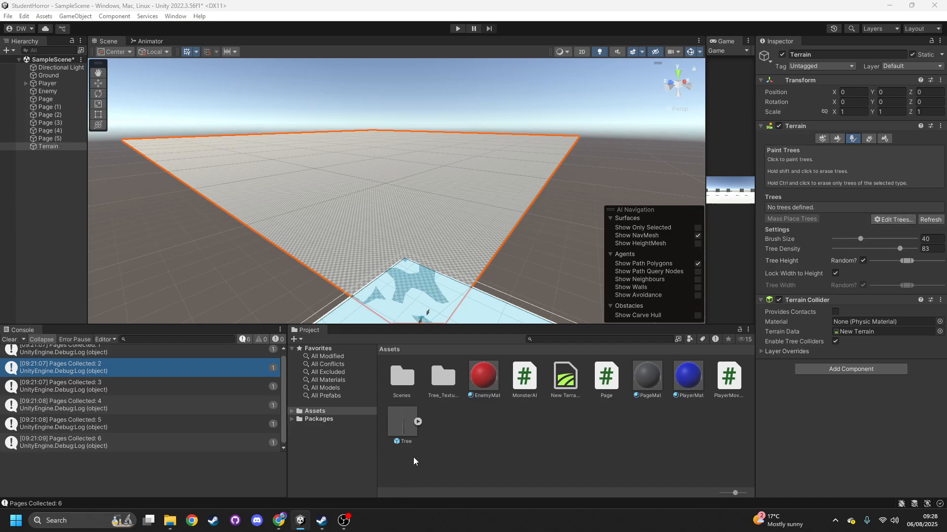
drag(403, 425, 877, 290)
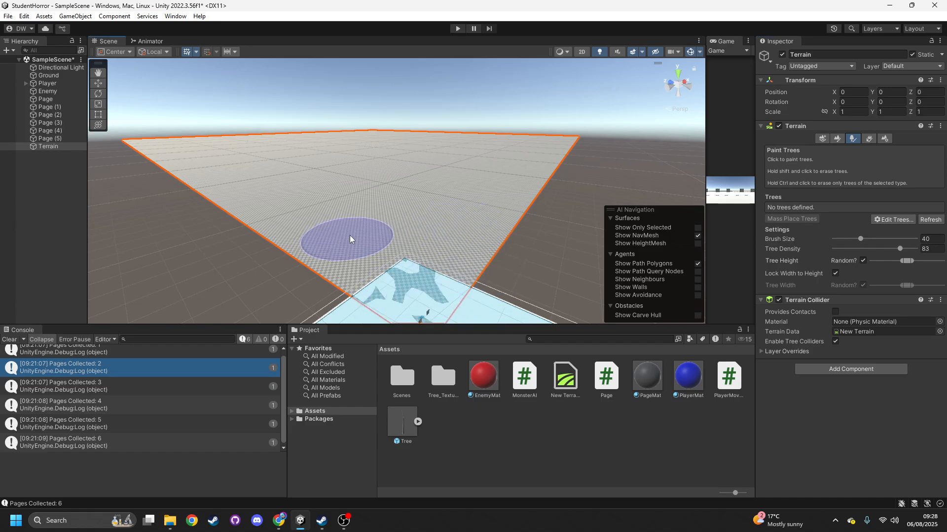
click(893, 219)
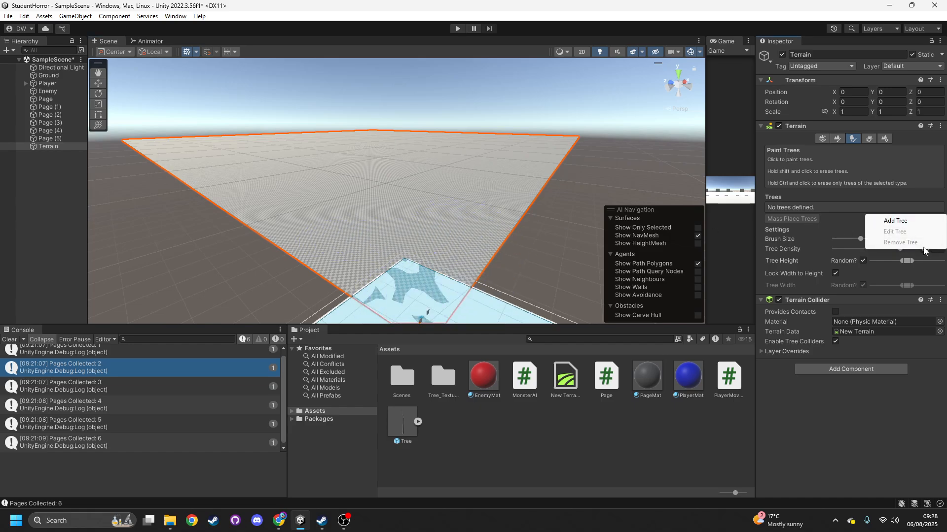
click(914, 223)
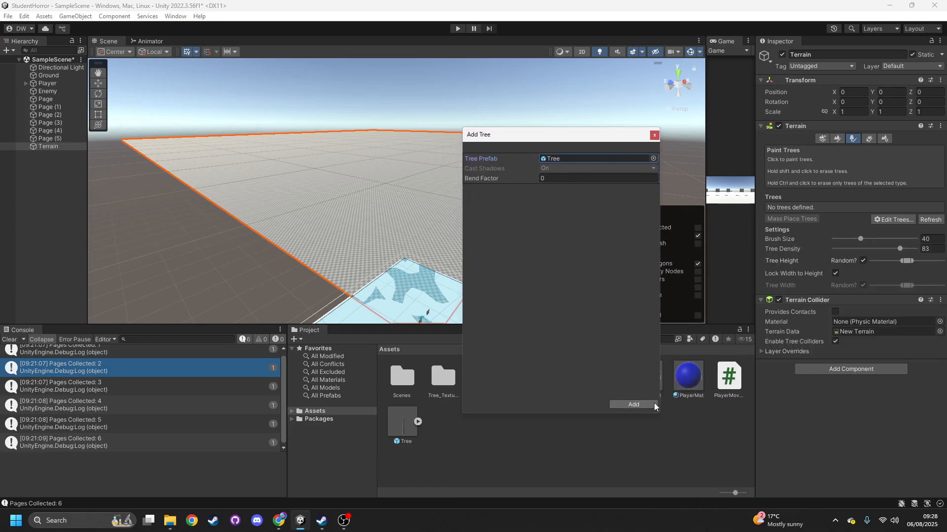
click(636, 406)
mouse_move(394, 281)
mouse_down()
mouse_move(451, 234)
mouse_move(408, 187)
mouse_move(345, 231)
mouse_move(419, 190)
mouse_move(503, 163)
mouse_move(495, 186)
mouse_move(343, 175)
mouse_move(325, 188)
mouse_up()
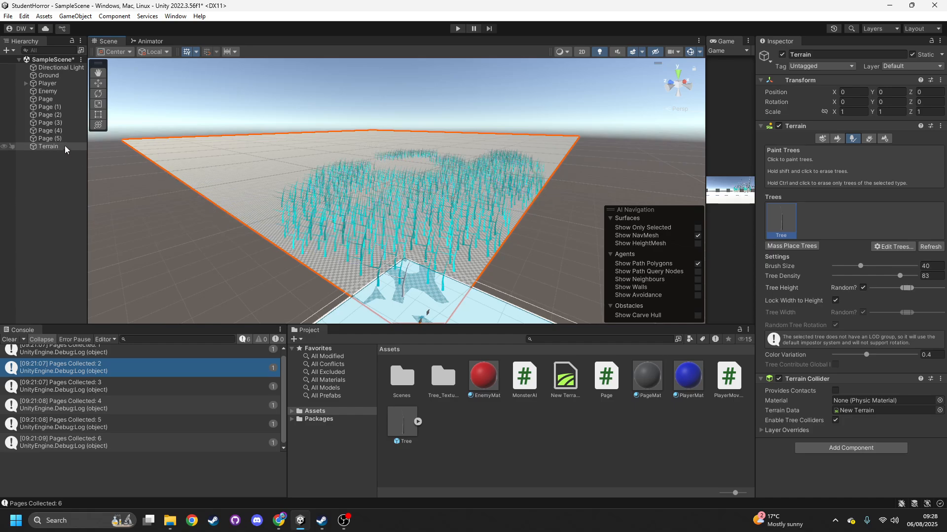
- Delete the Terrain object from the scene and the New Terrain asset from the project
click(49, 146)
key(Delete)
scroll(331, 251, down, 5)
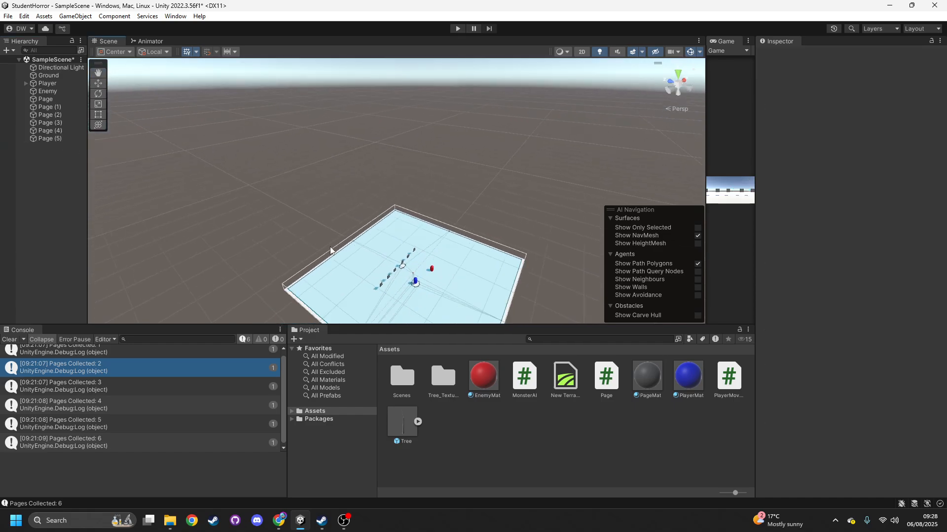
scroll(330, 250, up, 5)
click(560, 370)
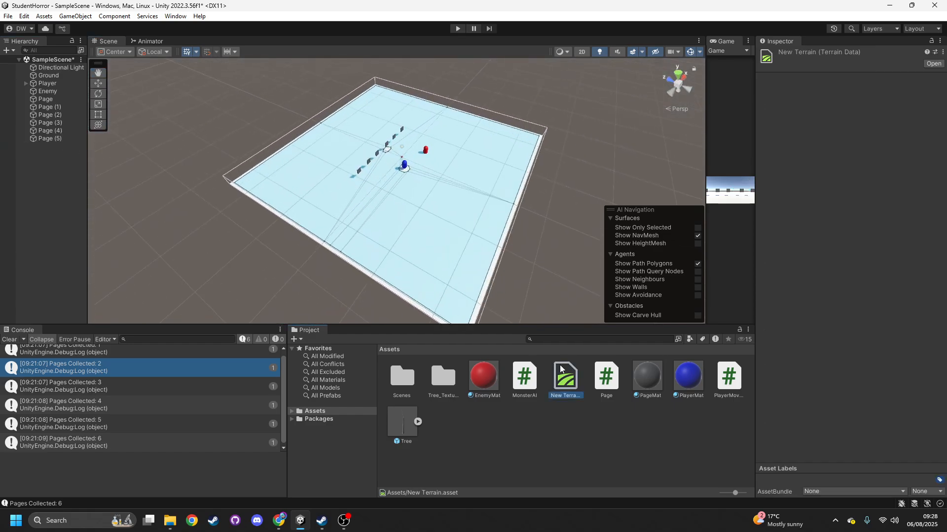
key(Delete)
click(488, 277)
- Add a 3D Cube object to the scene
scroll(437, 295, up, 3)
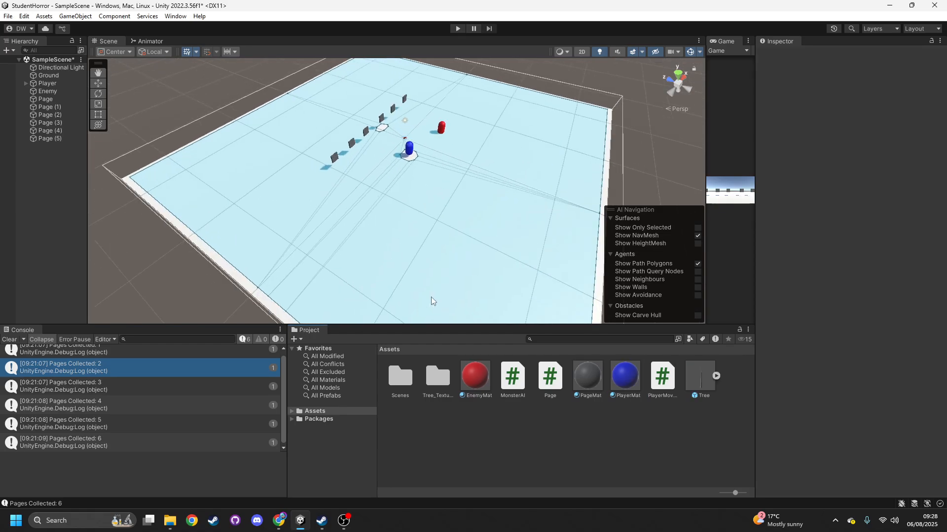
scroll(430, 296, up, 3)
right_drag(406, 301, 91, 253)
right_drag(114, 223, 81, 208)
scroll(245, 191, down, 3)
right_click(81, 208)
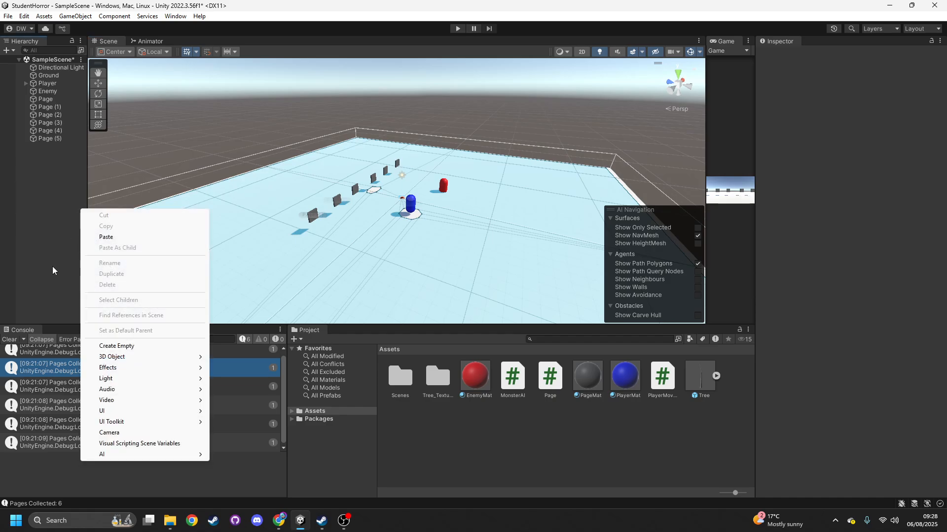
mouse_move(129, 357)
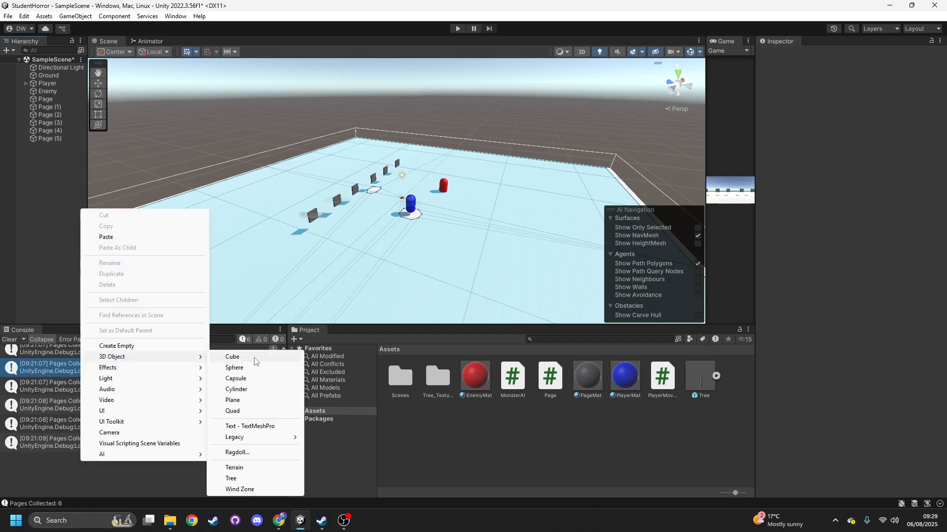
click(255, 358)
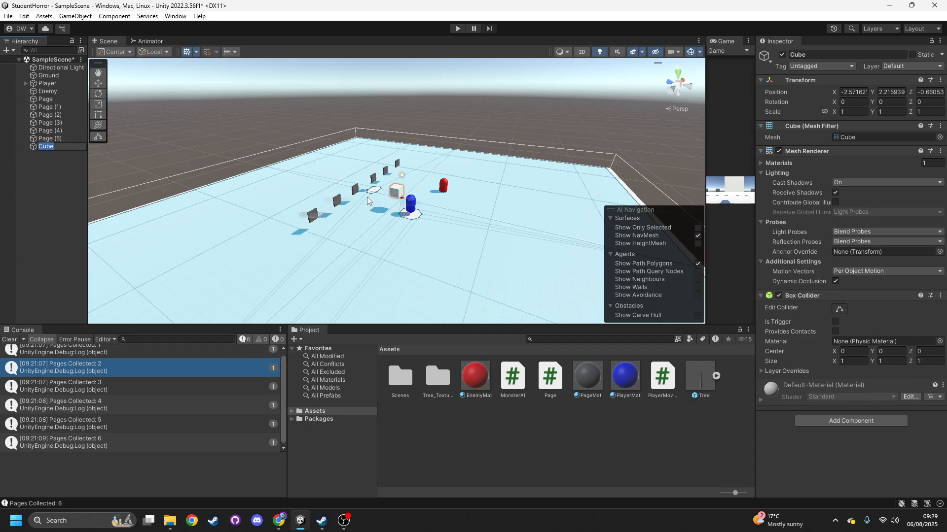
- Enlarge the cube and set its scale to 10 on X, Y and Z
click(101, 105)
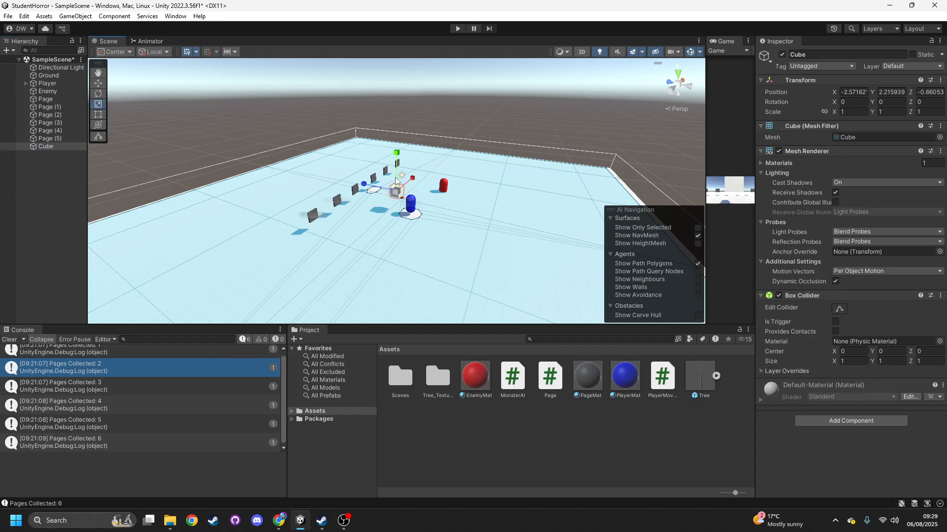
drag(401, 199, 794, 159)
click(861, 112)
text(10)
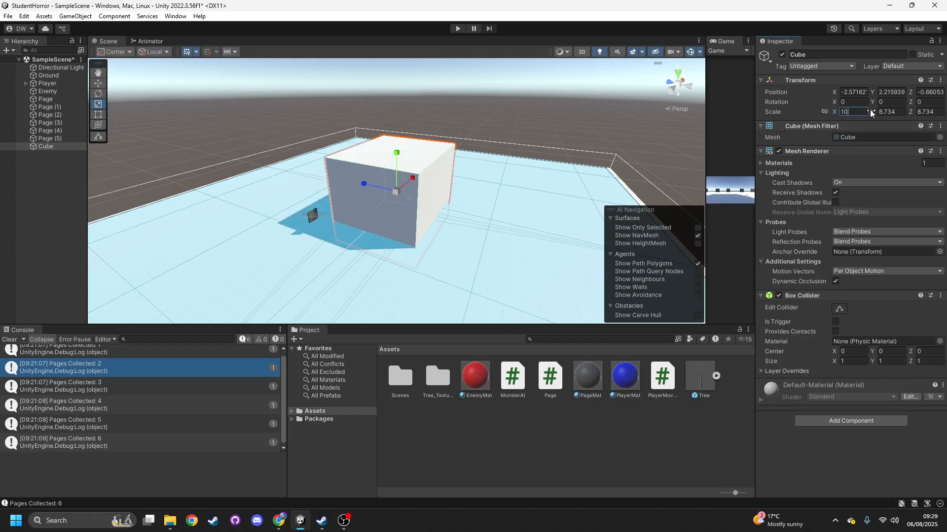
click(891, 112)
text(10)
key(Tab)
text(10)
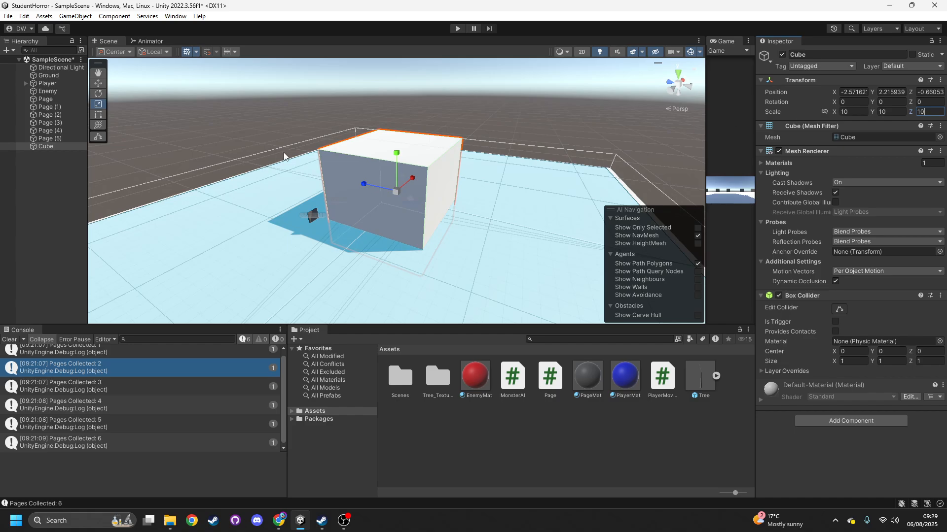
- Narrow the cube by setting its X and Z scale to 5
drag(365, 183, 398, 187)
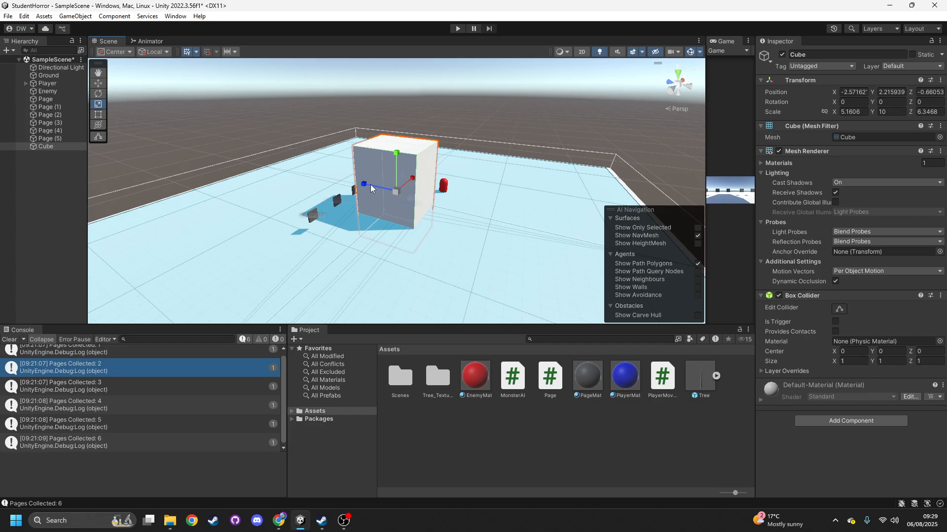
click(853, 112)
text(5)
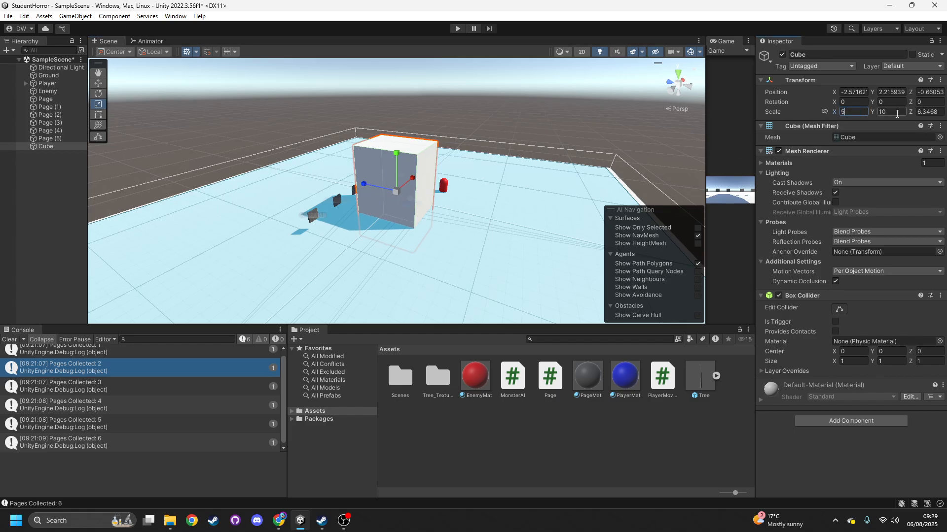
key(Tab)
key(Tab)
text(5)
- Raise the cube onto the ground and move it near a corner, at about X -14.6, Y 4.7, Z 11.3
click(48, 83)
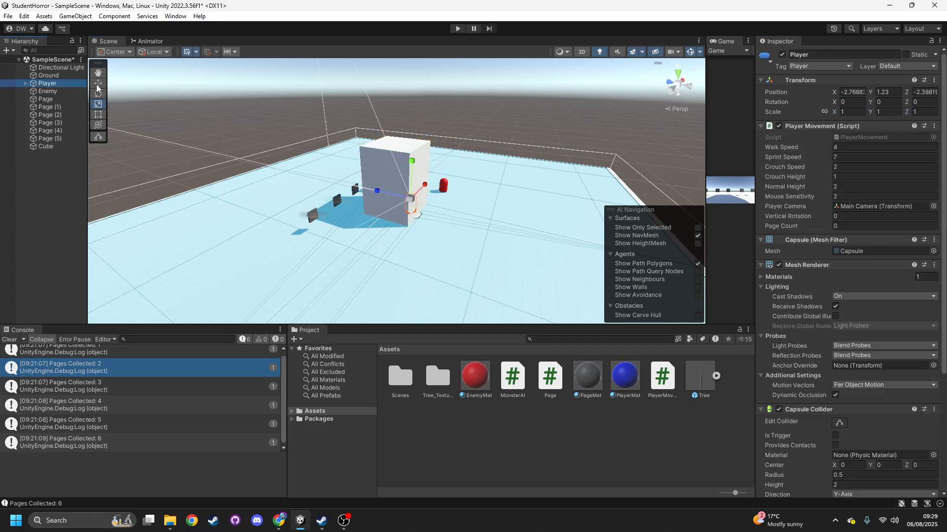
click(45, 147)
key(w)
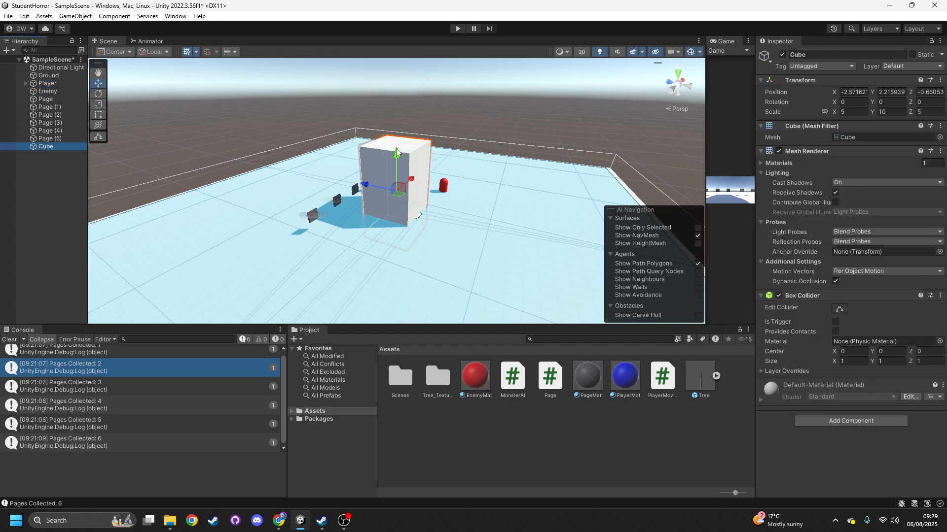
ctrl+drag(396, 149, 180, 160)
scroll(414, 193, down, 5)
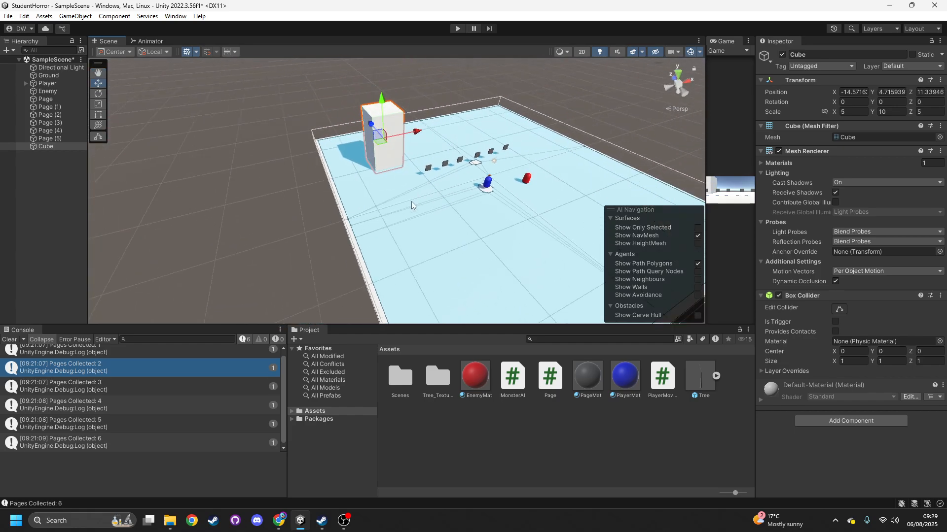
- Duplicate the cube and move the copy across the ground to about X 12.7, Z 4.3
right_drag(411, 202, 466, 226)
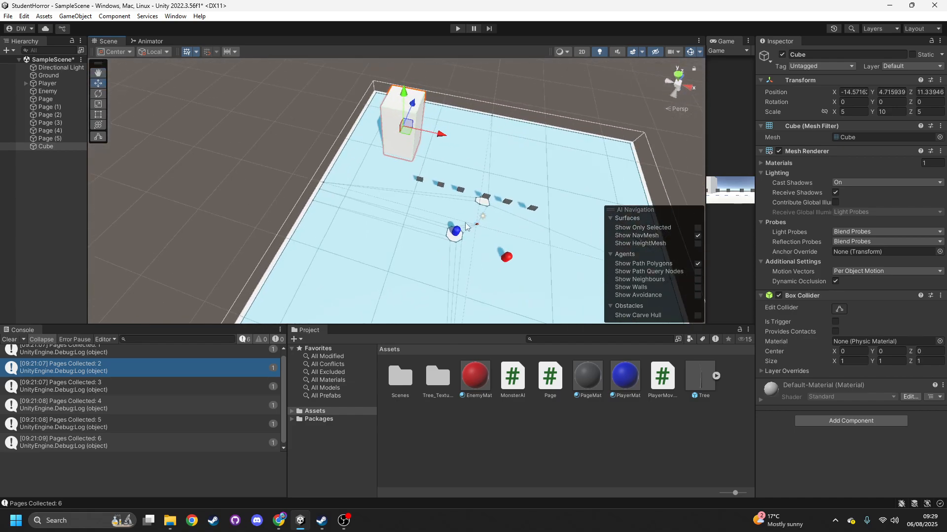
key(ctrl+d)
drag(434, 132, 646, 226)
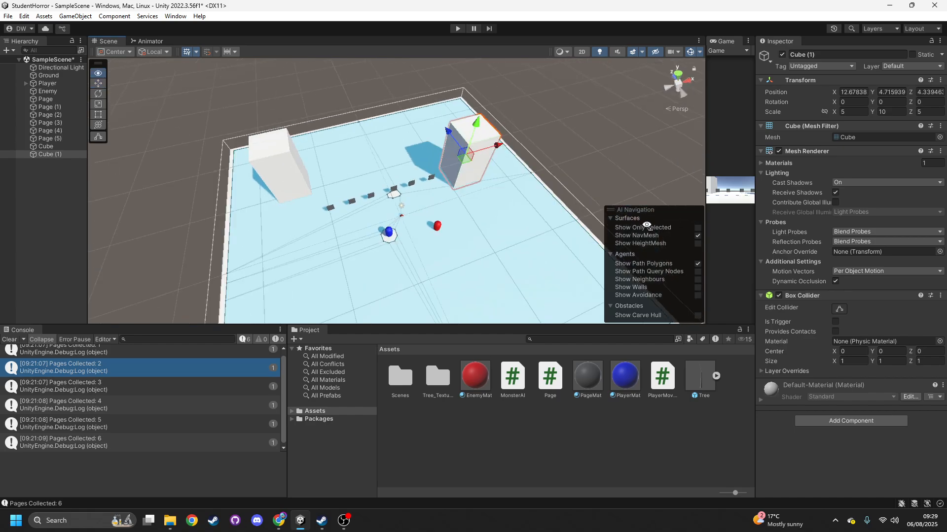
- Duplicate the cube twice, moving one copy to about X 9.4, Z -16.7 and the other to the remaining corner of the ground
key(ctrl+d)
ctrl+drag(448, 131, 484, 257)
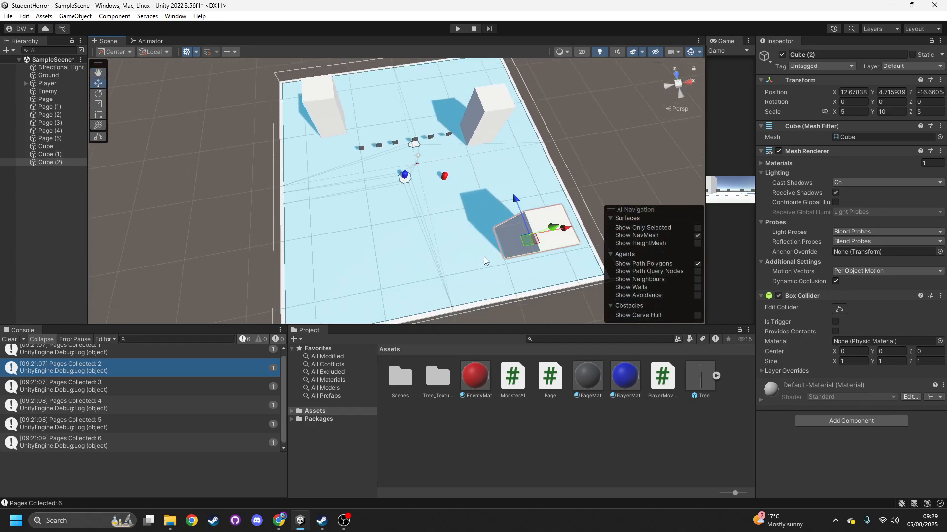
ctrl+drag(567, 234, 545, 252)
key(ctrl+d)
- Select all four tall cubes and rename them Pillar
shift+click(488, 113)
shift+click(320, 108)
shift+click(333, 272)
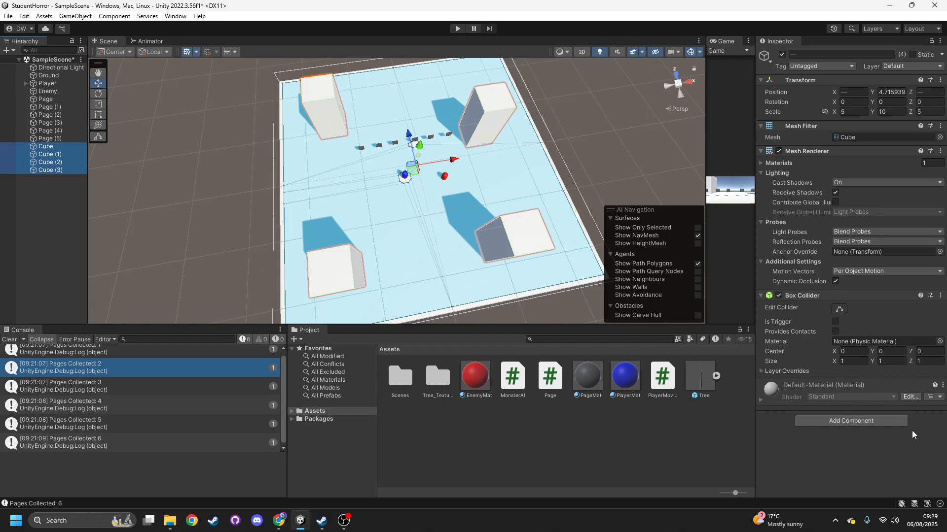
click(837, 55)
key(Caps_Lock)
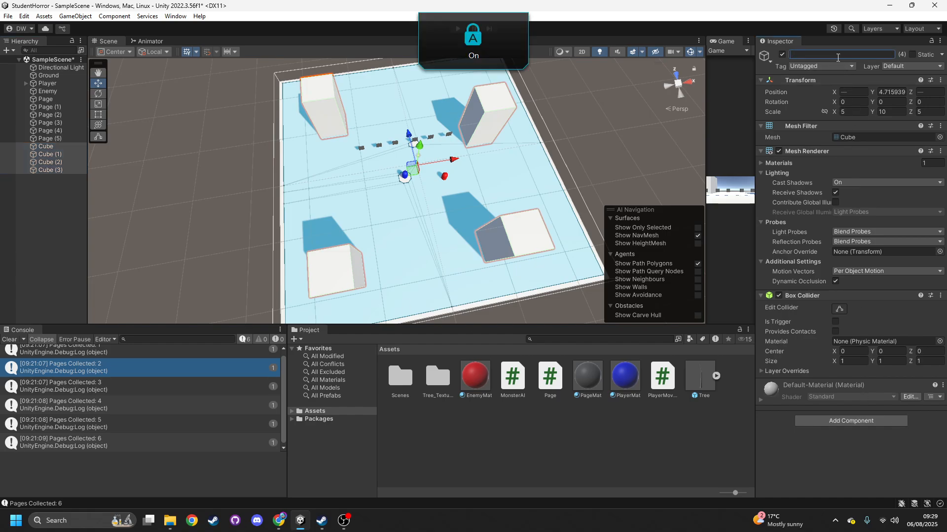
text(Pillar)
key(Return)
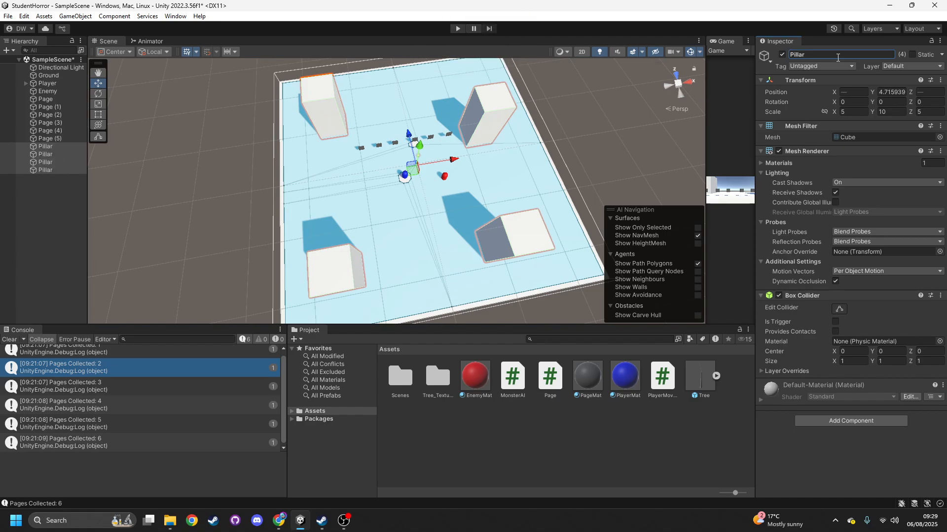
- Add a Nav Mesh Obstacle component to the four pillars and enable Carve
click(823, 421)
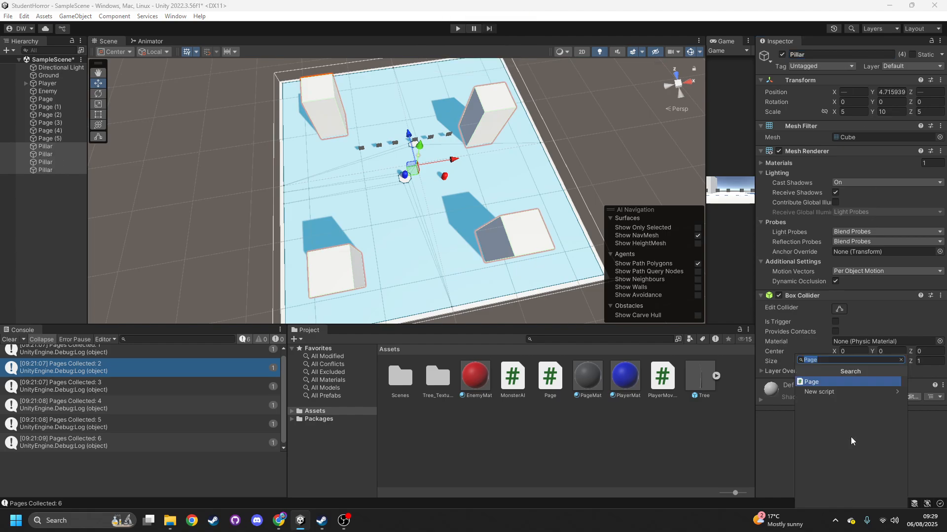
text(nav)
key(Down)
key(Return)
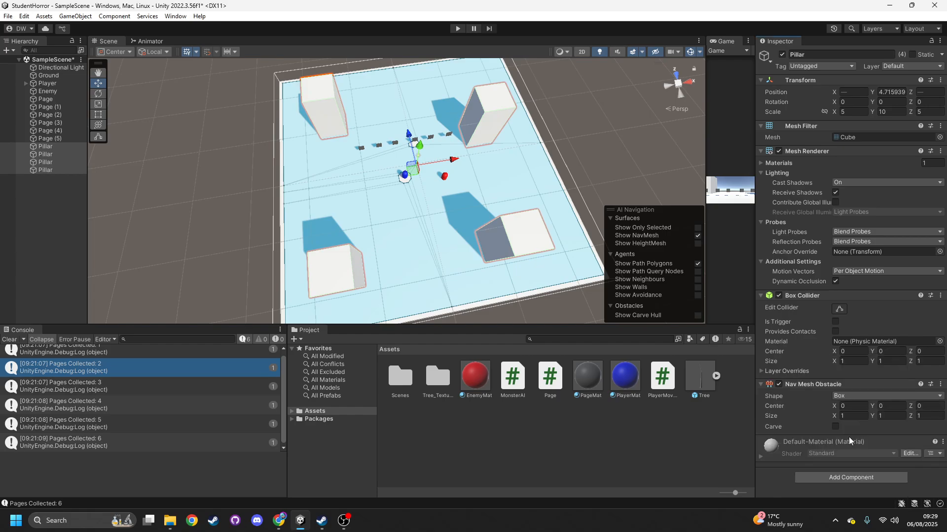
click(835, 427)
- Duplicate the last pillar and move the copy to the ground's outer edge at about X 21.4
right_drag(488, 311, 281, 180)
scroll(364, 220, down, 5)
right_drag(339, 208, 406, 172)
click(81, 184)
click(74, 171)
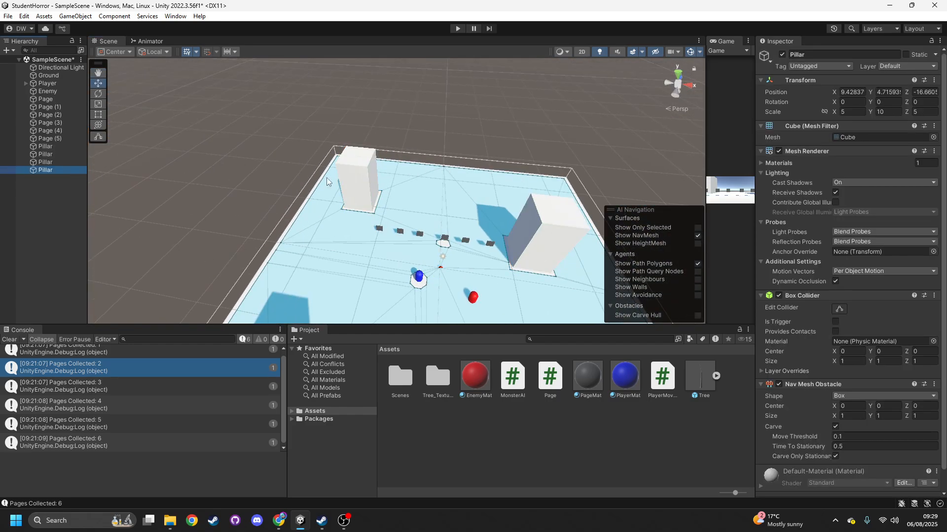
key(ctrl+d)
right_drag(333, 182, 472, 244)
scroll(472, 244, down, 2)
drag(467, 201, 519, 167)
- Rename the copied pillar at the ground's edge as Wall
click(866, 58)
key(Caps_Lock)
text(W)
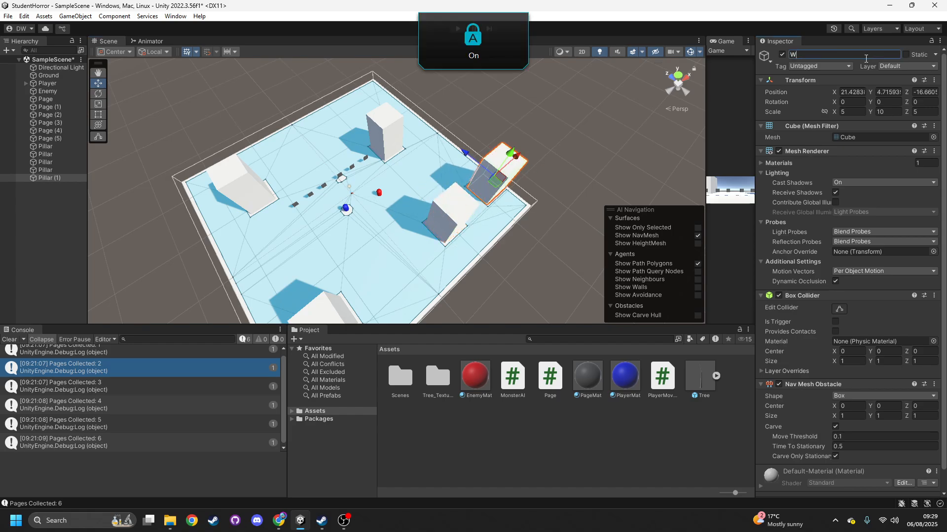
text(all)
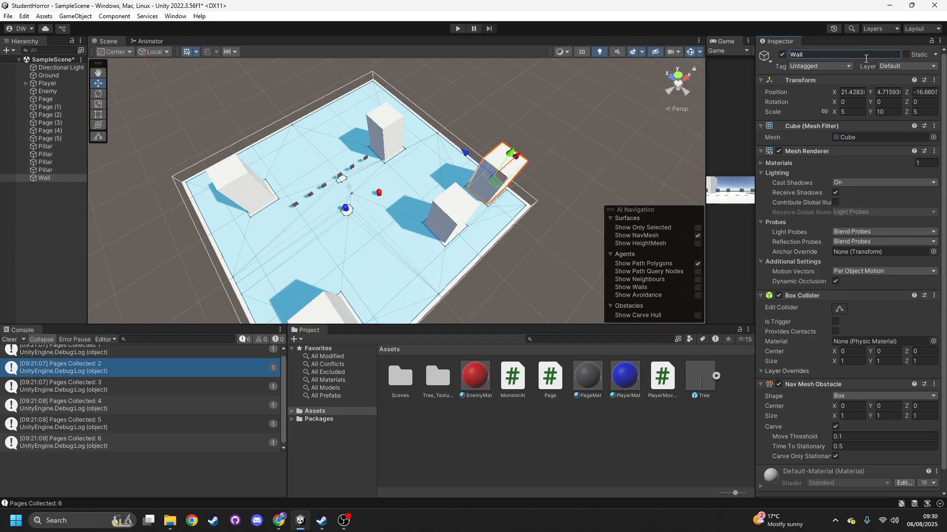
- Make the wall thin and tall by setting its X scale to 1 and Y scale to 15
click(845, 112)
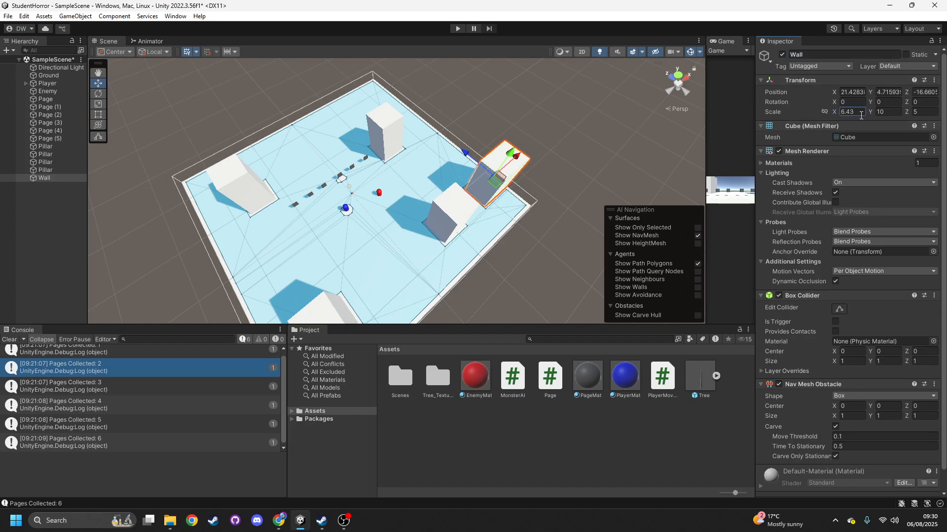
text(1)
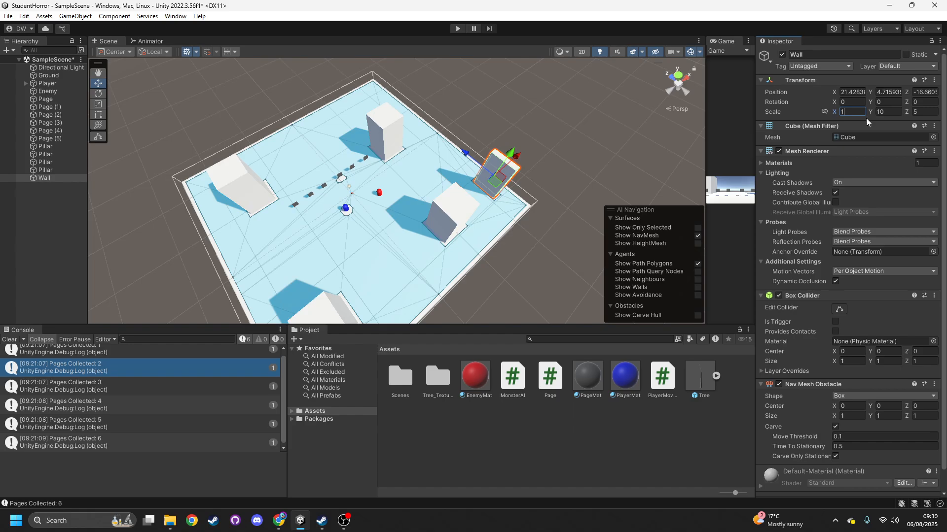
drag(872, 113, 918, 111)
key(ctrl+z)
text(15)
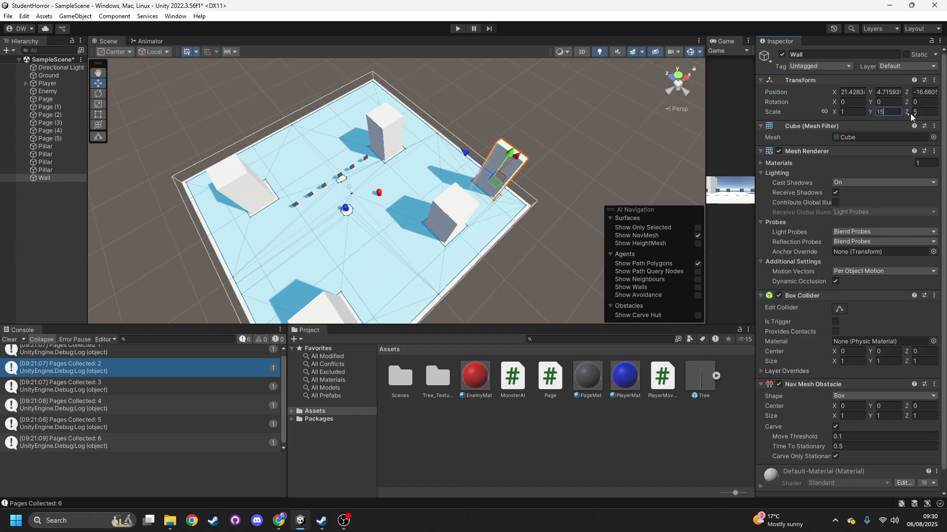
- Centre the wall along the ground's edge at Z 0.1 and set its Z scale to 50
drag(908, 114, 384, 147)
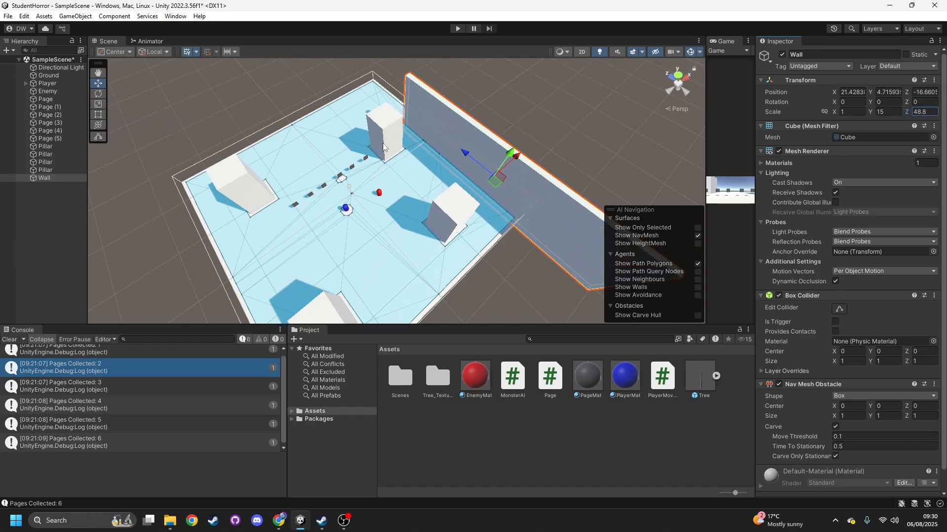
drag(467, 155, 397, 127)
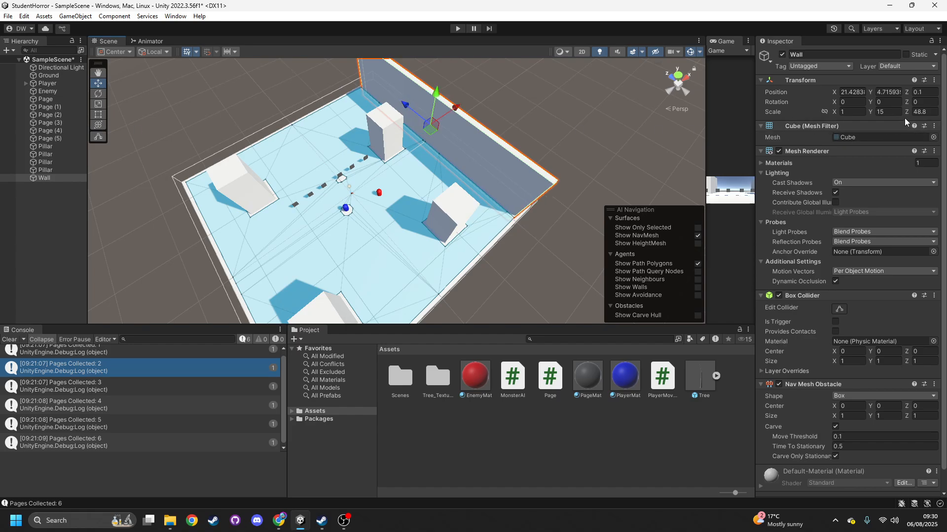
click(921, 111)
text(50)
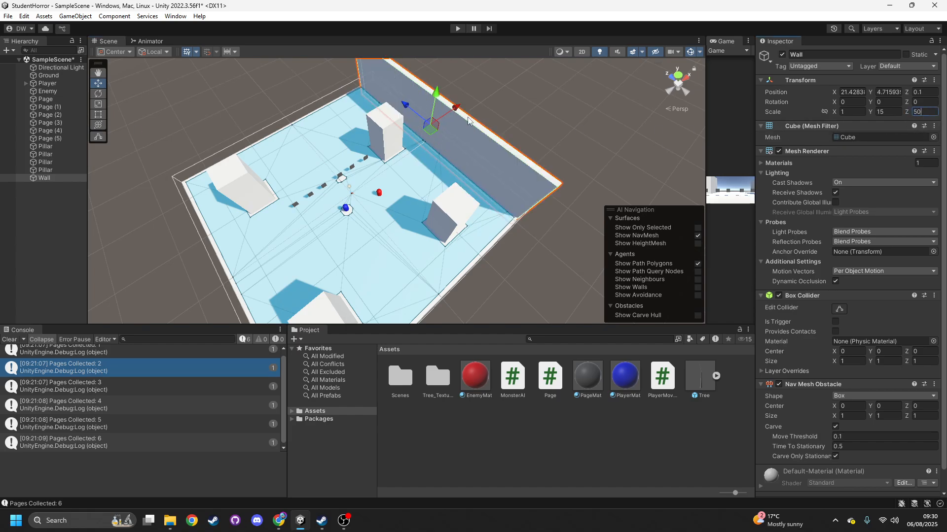
- Duplicate the wall and move the copy to the opposite edge of the ground at about X -25.8
drag(458, 110, 193, 195)
key(ctrl+d)
right_drag(211, 196, 153, 236)
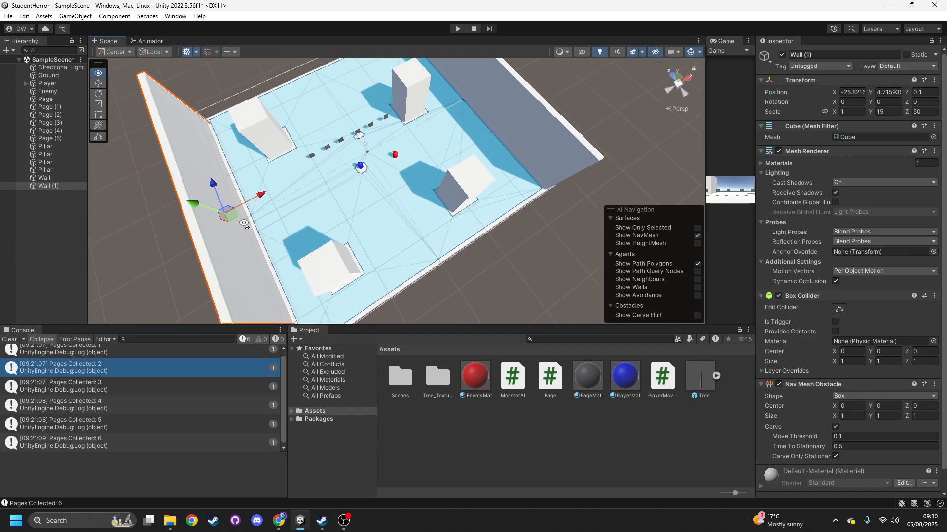
scroll(222, 207, down, 3)
- Duplicate a wall, set the copy's Y rotation to 90, and move it to an open edge at about X -0.3, Z -24.4
drag(282, 173, 490, 138)
key(ctrl+d)
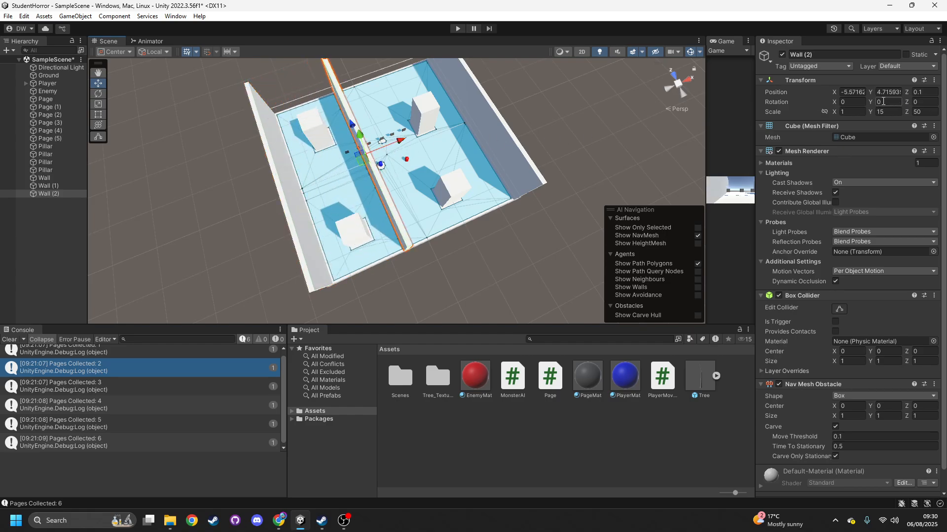
text(90)
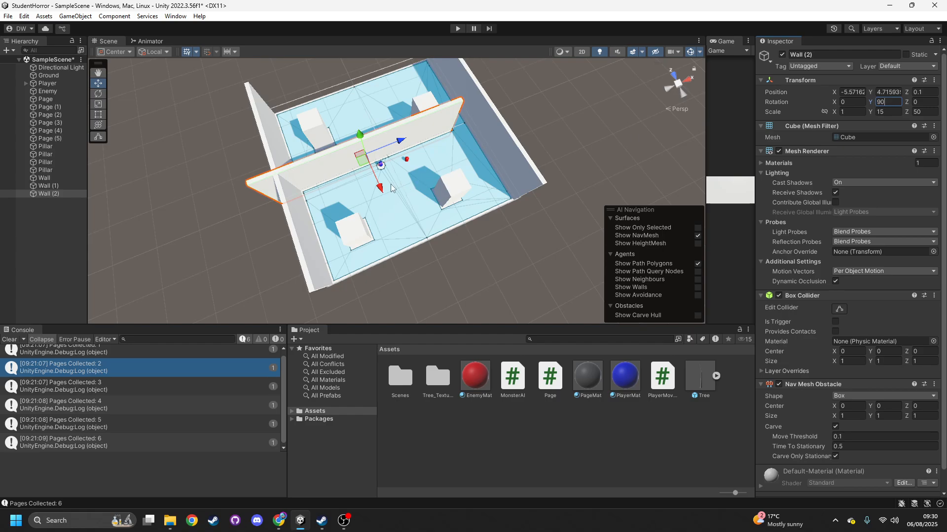
drag(381, 187, 398, 295)
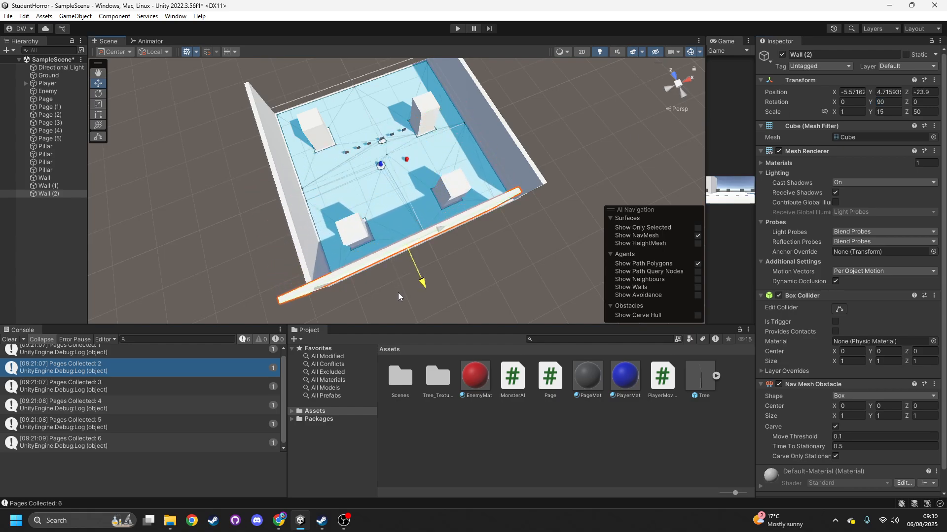
drag(436, 235, 466, 236)
- Duplicate the rotated wall, move the copy to the last open edge at about Z 24.85, and save the scene
key(ctrl+d)
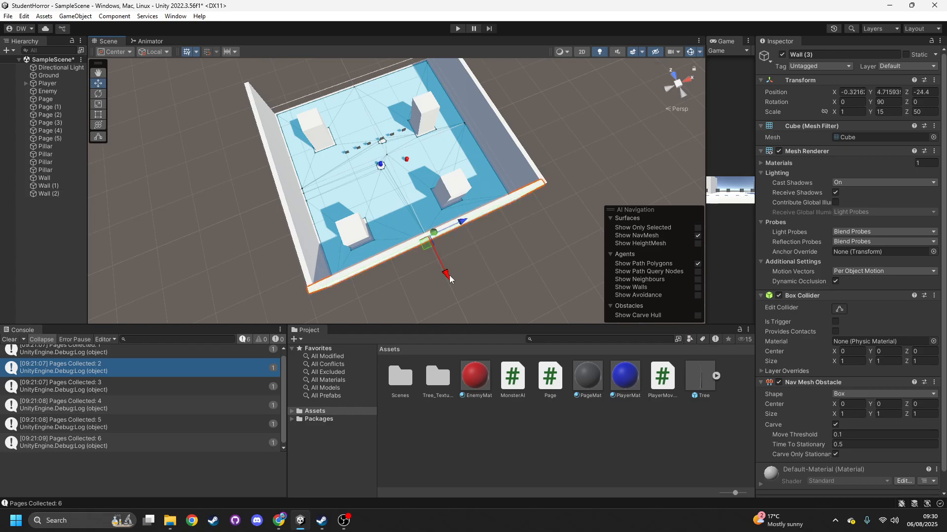
drag(449, 275, 368, 107)
right_drag(474, 203, 489, 149)
scroll(488, 150, up, 6)
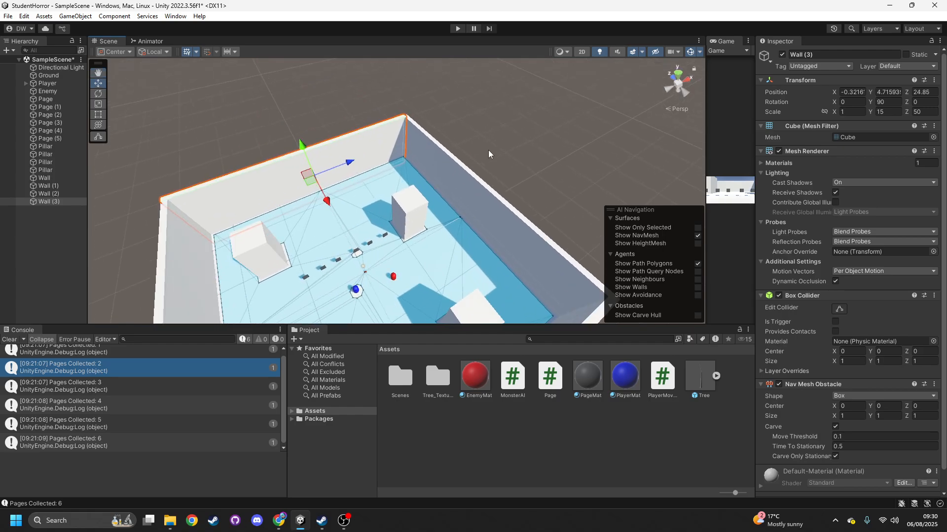
key(ctrl+s)
- Create an empty object in the scene and name it Level
scroll(263, 192, down, 8)
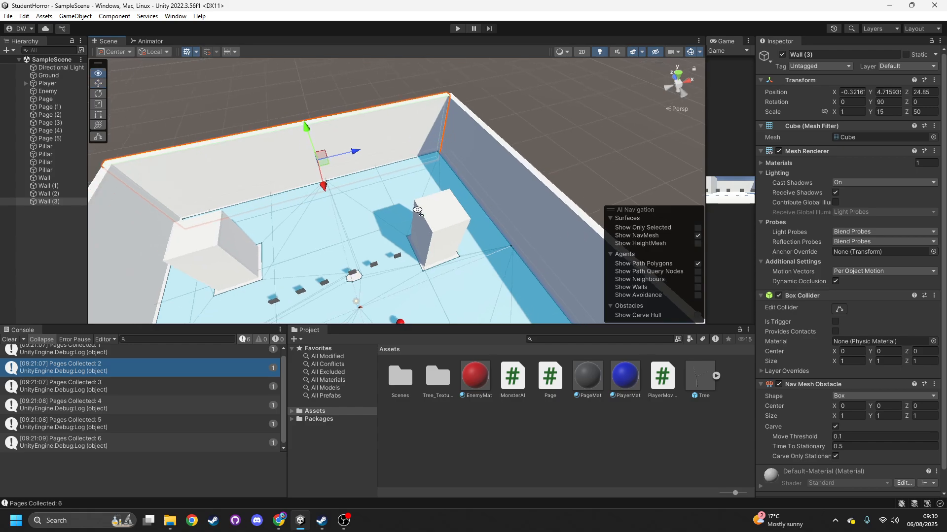
scroll(255, 199, up, 5)
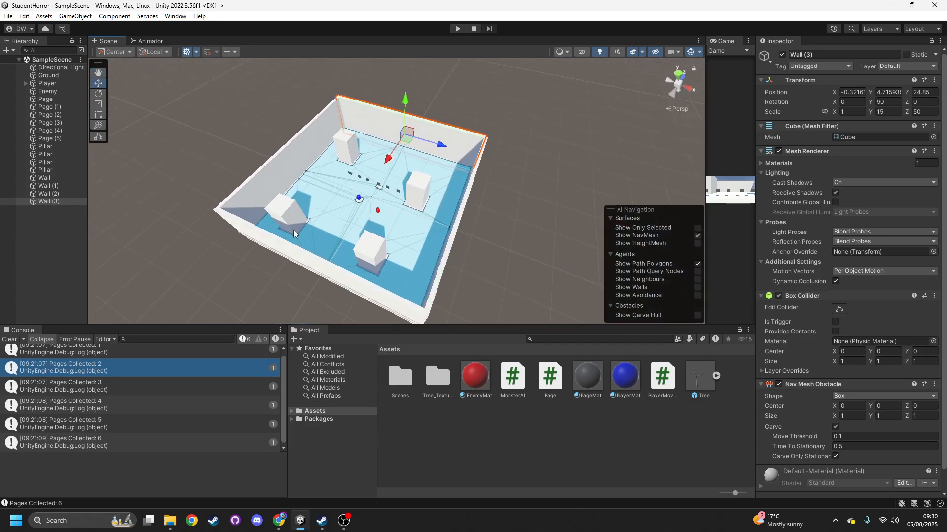
right_click(55, 226)
click(127, 364)
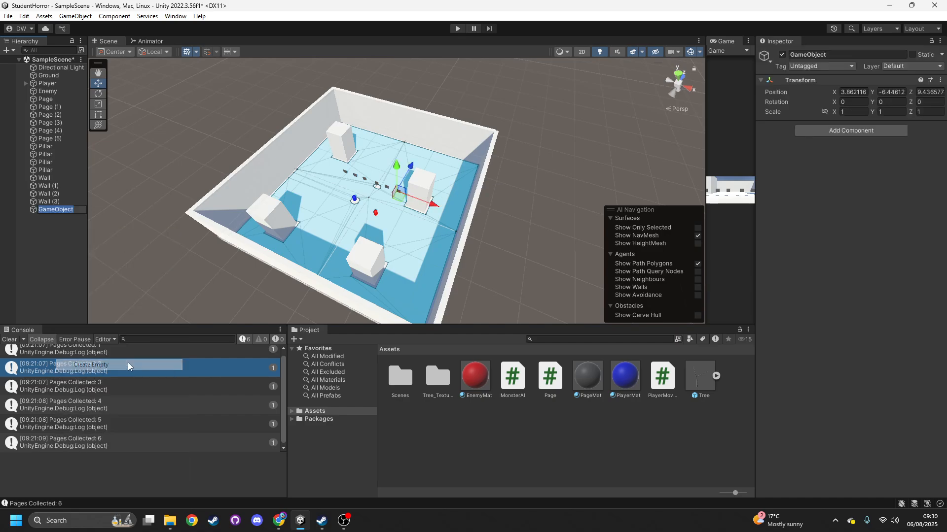
key(Caps_Lock)
text(L)
key(Caps_Lock)
text(evel)
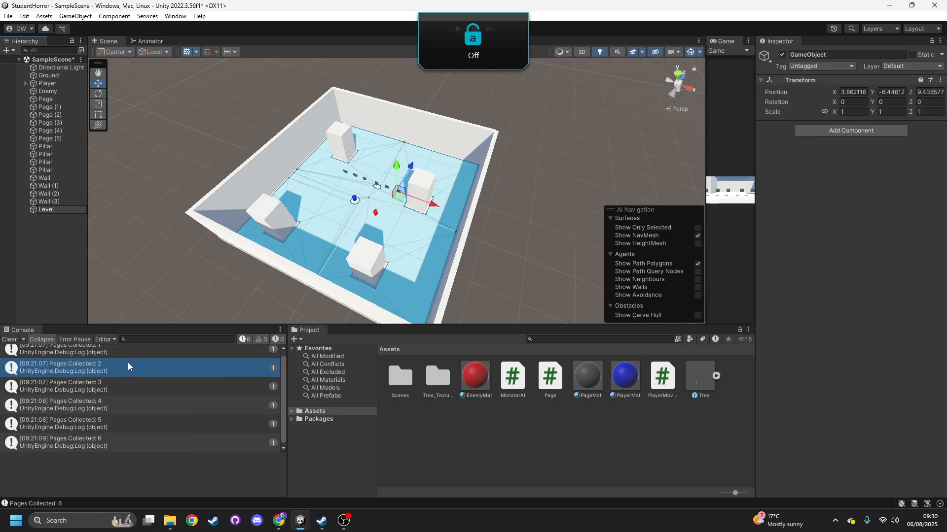
key(Return)
- Make all the pillars and walls children of the Level object, collapse it, and save the scene
click(48, 203)
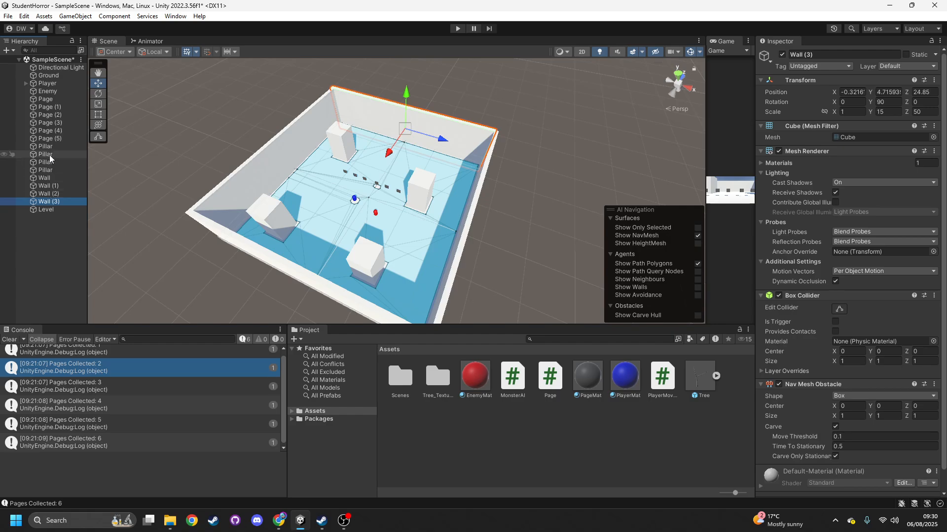
shift+double_click(49, 148)
drag(59, 201, 60, 210)
click(27, 148)
click(108, 173)
key(ctrl+s)
- Create a new material in the Assets folder and name it White
scroll(375, 191, up, 10)
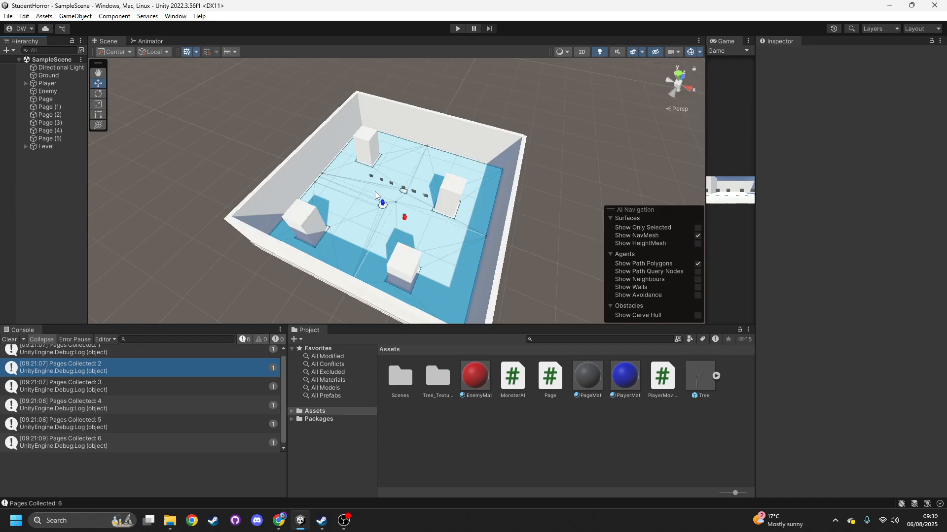
scroll(441, 259, up, 8)
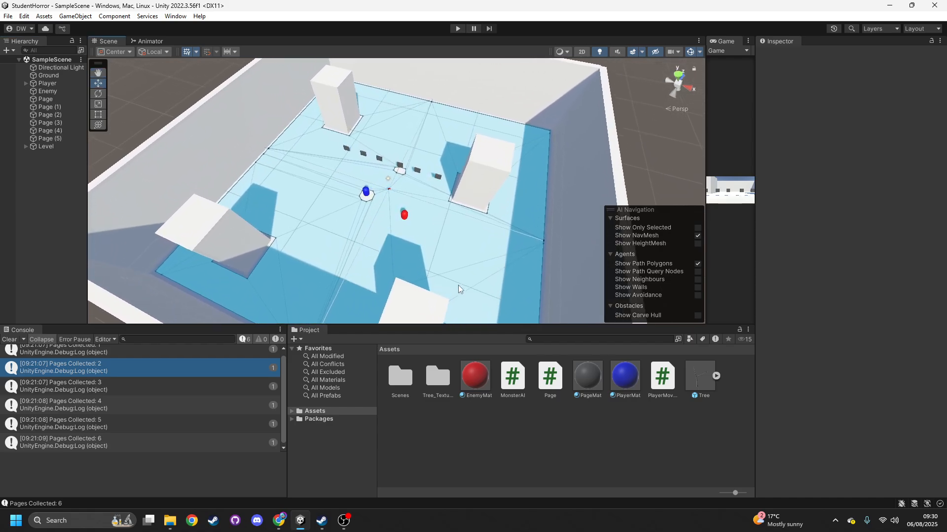
right_drag(460, 261, 517, 197)
right_click(517, 452)
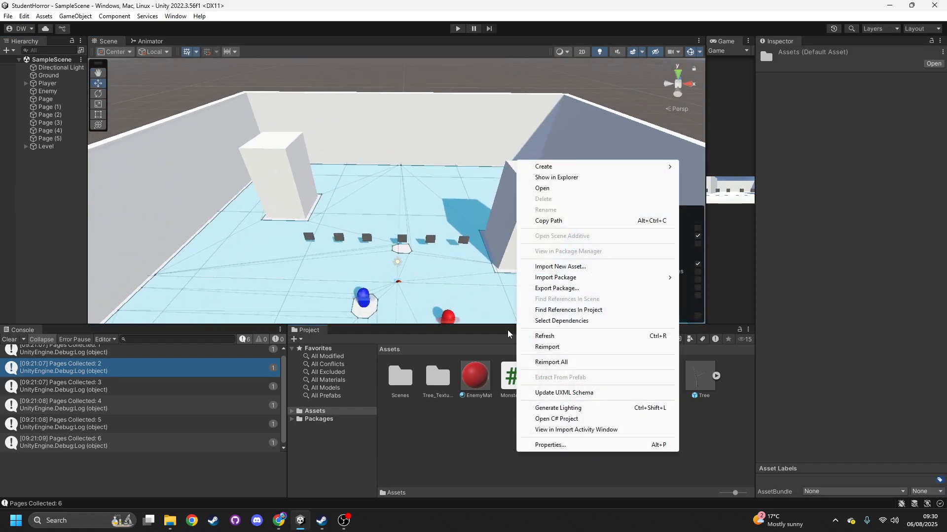
mouse_move(543, 167)
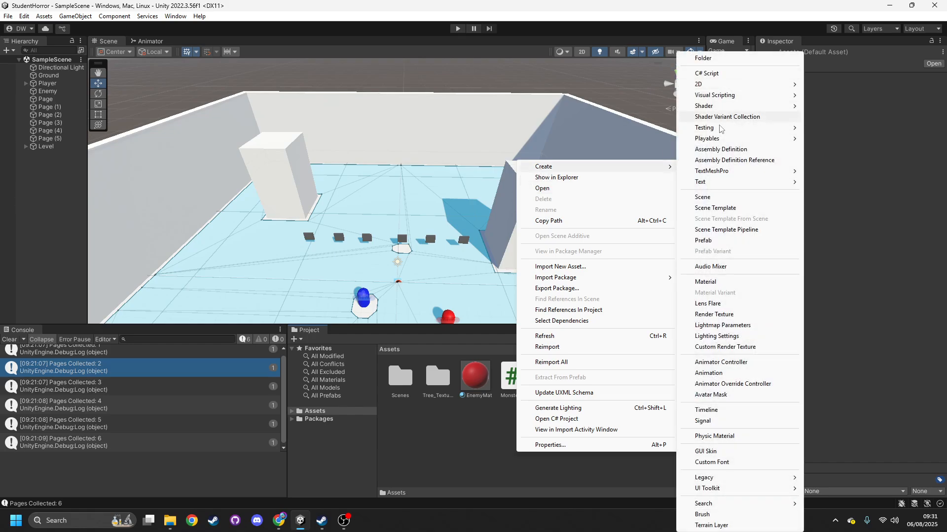
click(725, 281)
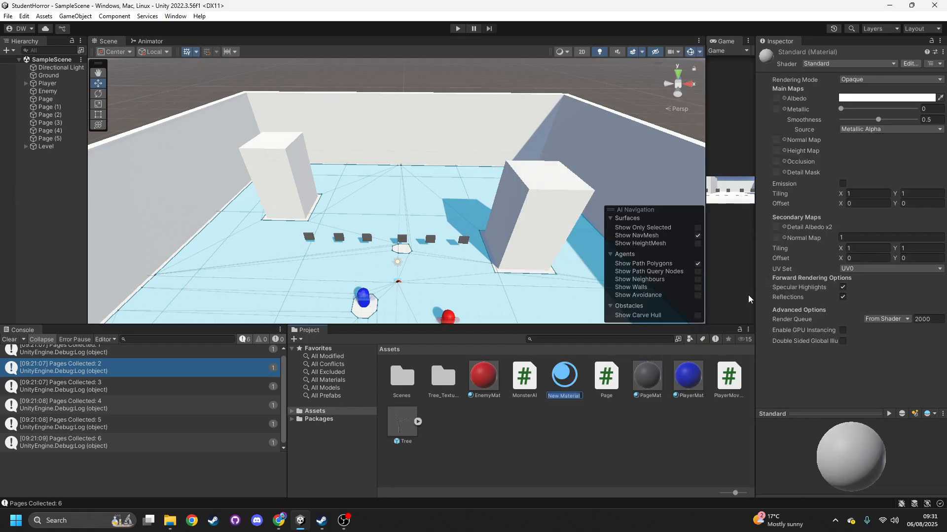
key(Caps_Lock)
text(W)
key(Caps_Lock)
text(hite)
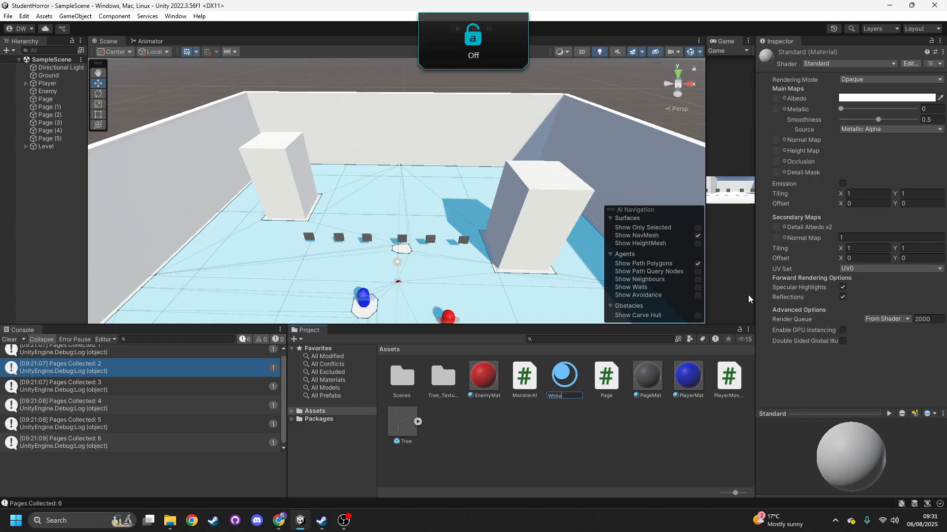
key(Return)
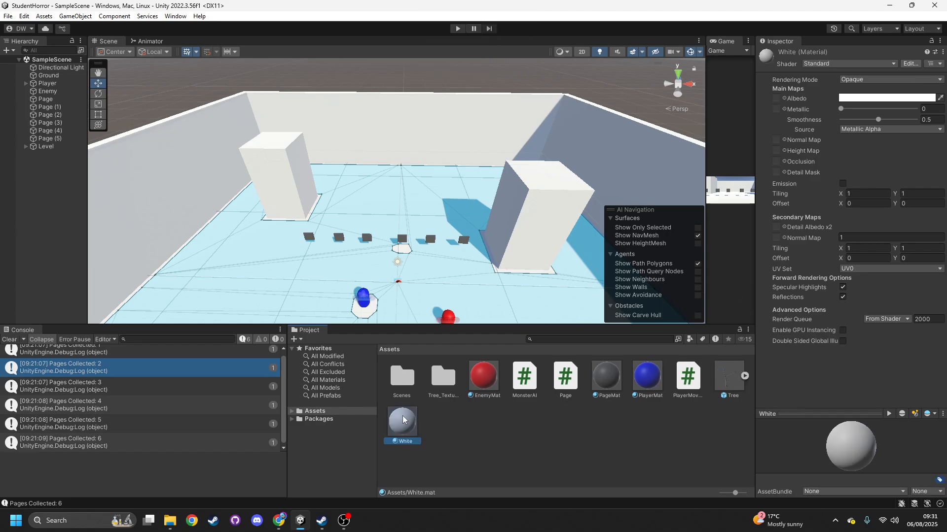
- Apply the White material to all six page objects, Page through Page (5), and save the scene
drag(402, 420, 412, 242)
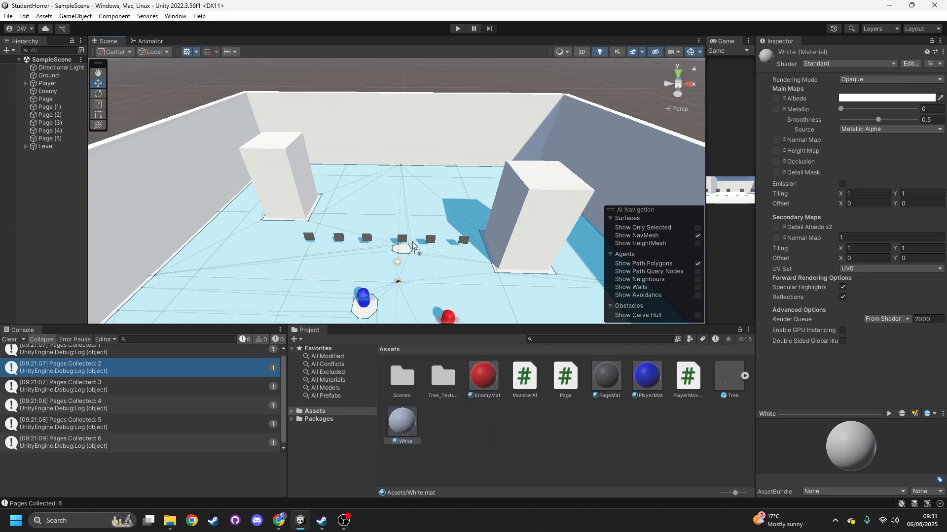
click(58, 139)
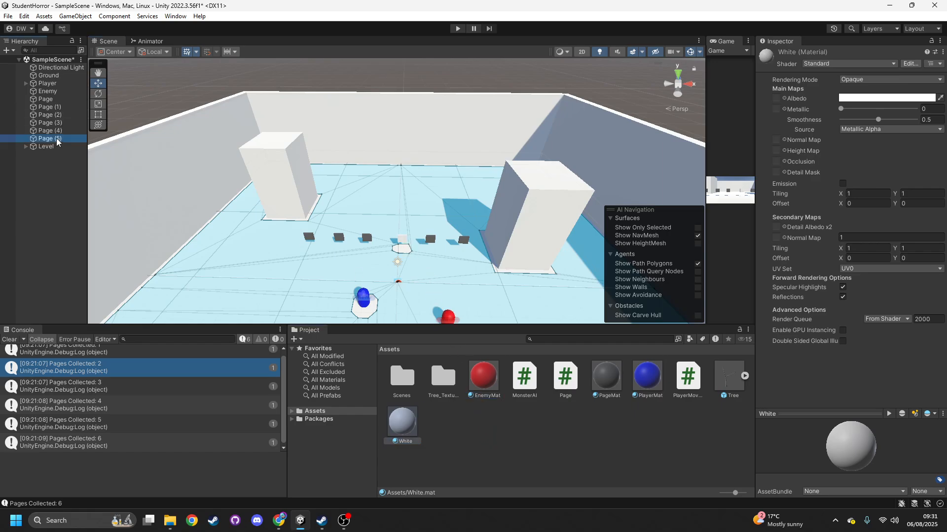
shift+click(48, 100)
drag(410, 424, 913, 237)
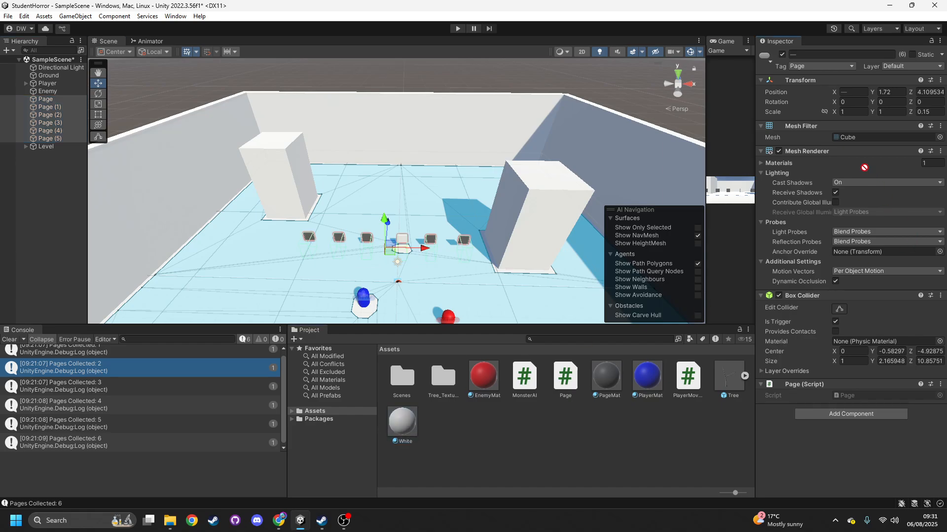
drag(864, 168, 771, 173)
click(763, 163)
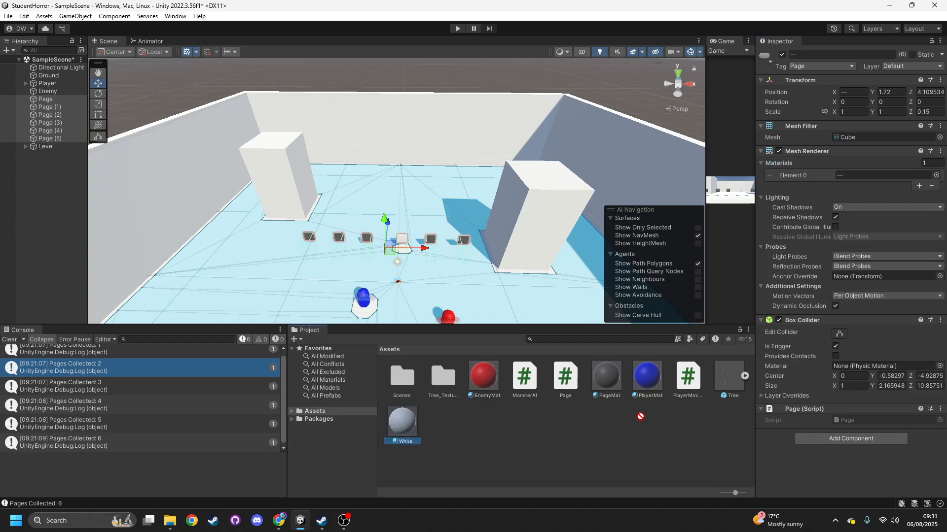
drag(640, 417, 863, 176)
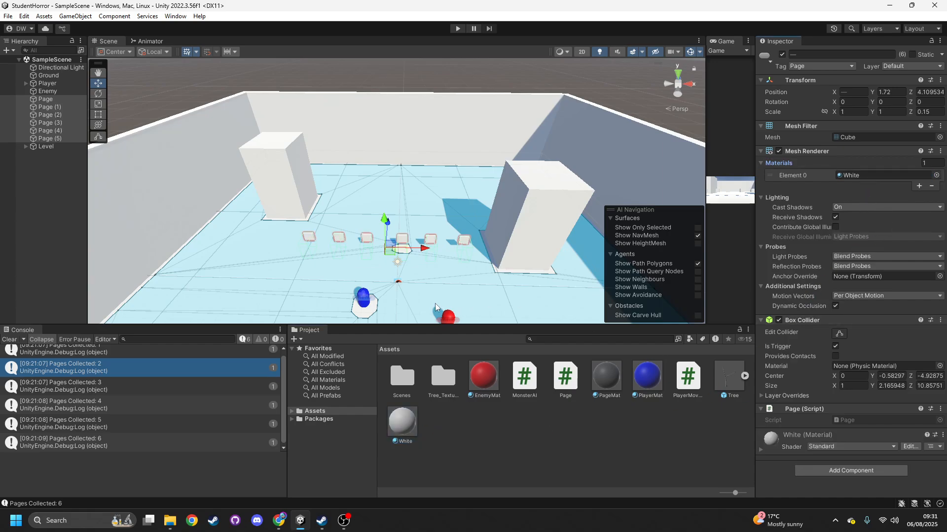
- Apply the dark grey PageMat material to all four walls of the arena
right_drag(470, 221, 557, 328)
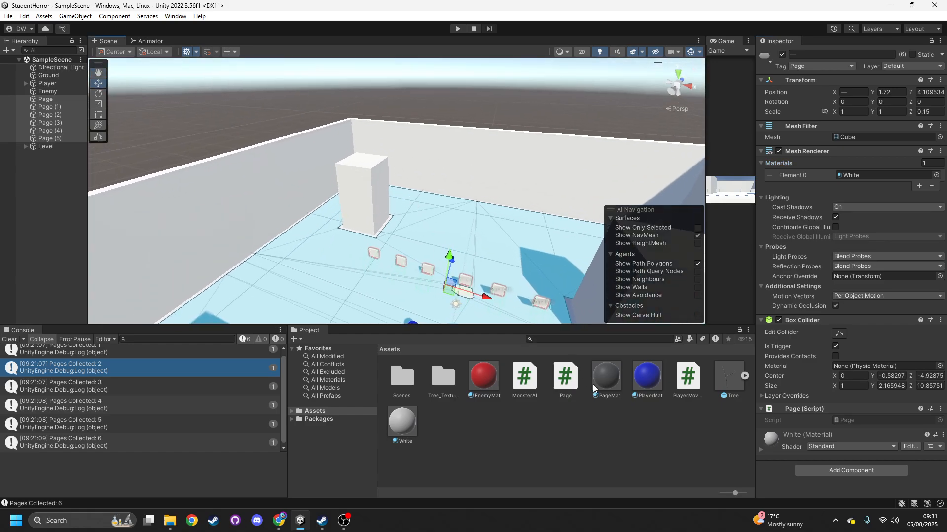
drag(596, 382, 508, 182)
right_drag(474, 203, 595, 207)
drag(598, 375, 560, 221)
right_drag(560, 221, 335, 222)
drag(594, 359, 473, 187)
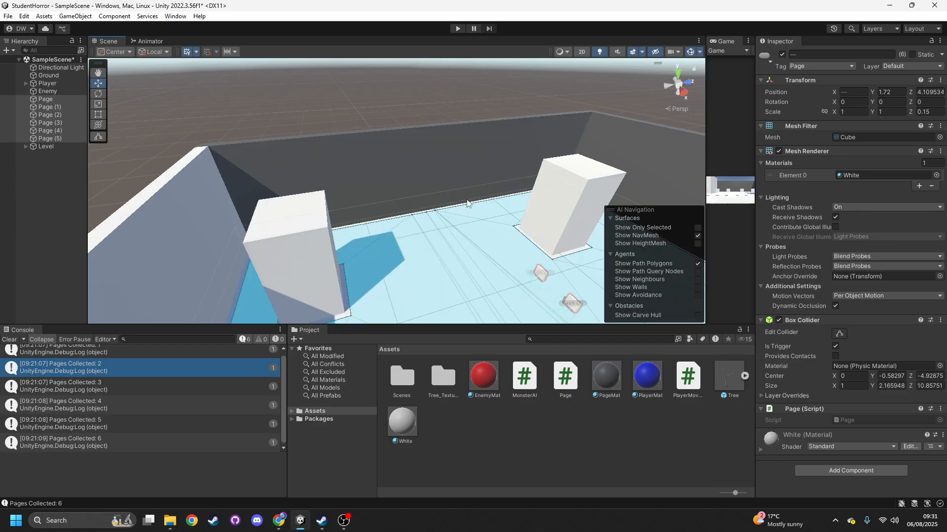
right_drag(473, 187, 355, 231)
drag(602, 374, 396, 215)
right_drag(395, 215, 474, 266)
- Create a new material in the Assets folder and name it Brown
right_click(527, 457)
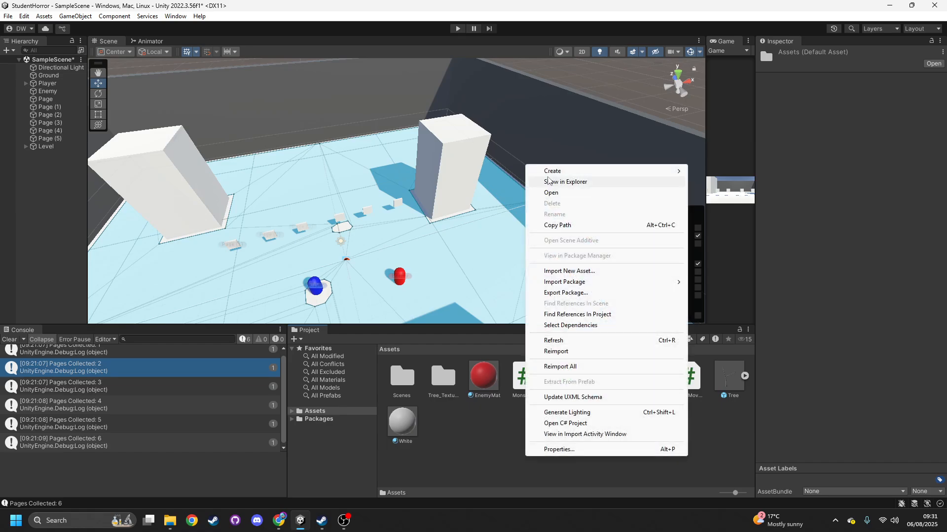
mouse_move(601, 171)
click(727, 283)
key(Caps_Lock)
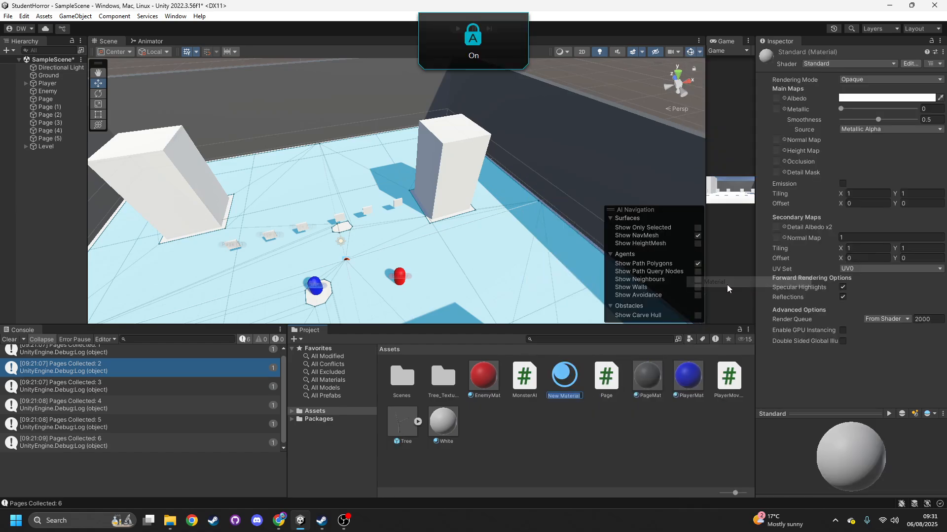
text(Brown)
key(Return)
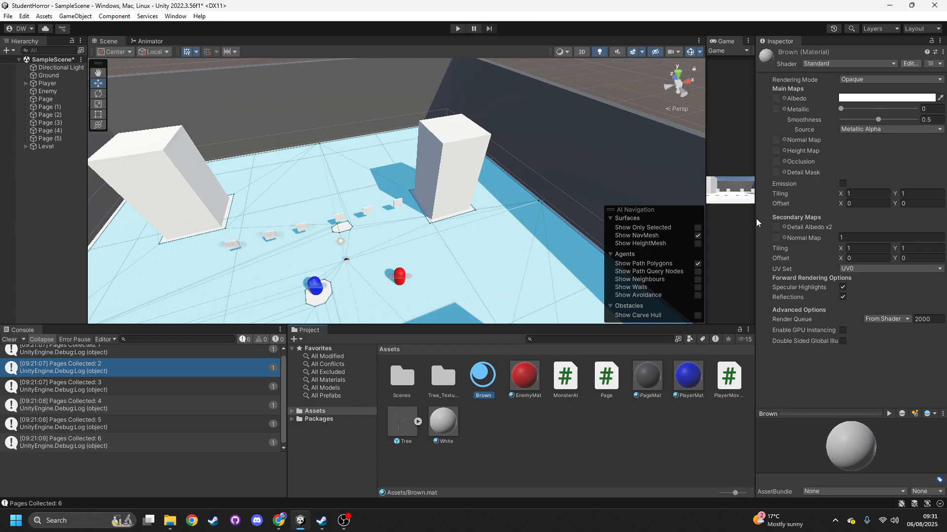
- Set the Brown material's albedo to a dark orange-brown colour
click(886, 98)
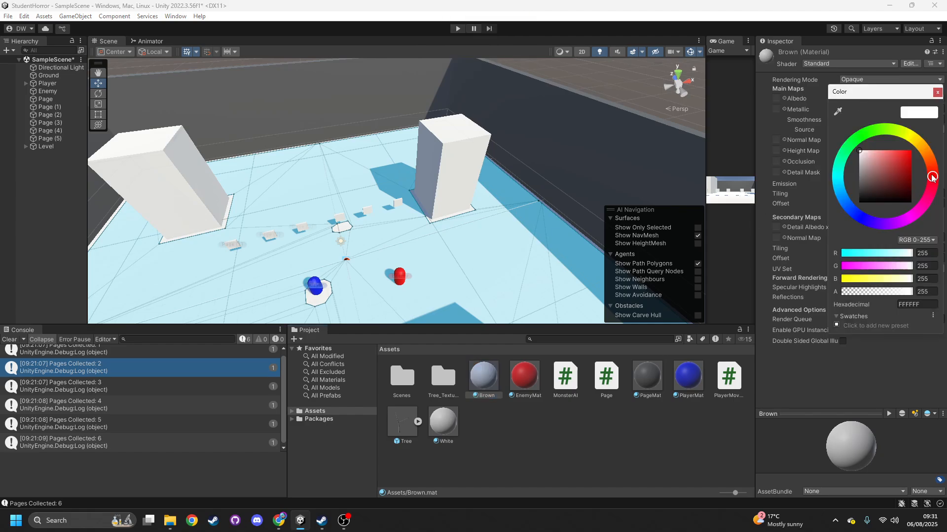
drag(933, 178, 929, 160)
click(904, 173)
click(935, 93)
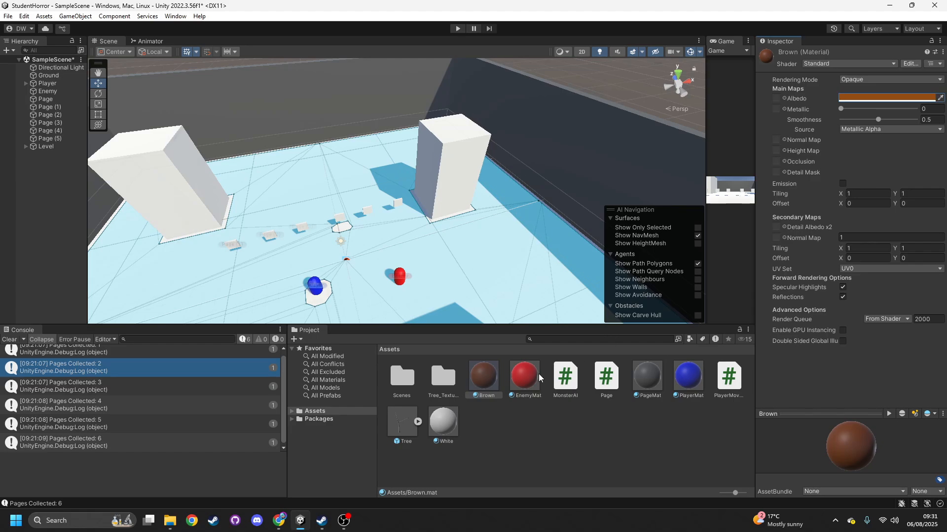
- Apply the Brown material to all four pillars in the arena
drag(495, 370, 476, 212)
right_drag(477, 213, 420, 206)
drag(485, 375, 292, 182)
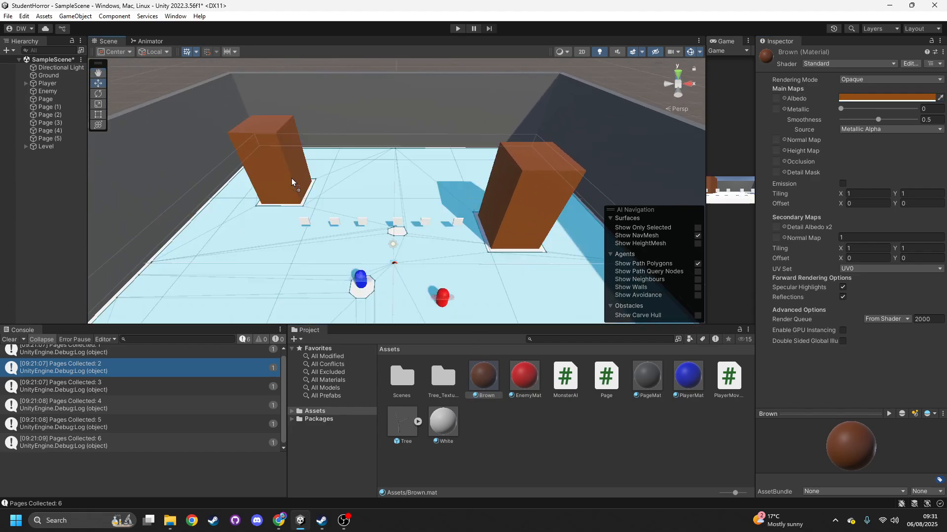
right_drag(307, 179, 197, 237)
drag(496, 378, 332, 156)
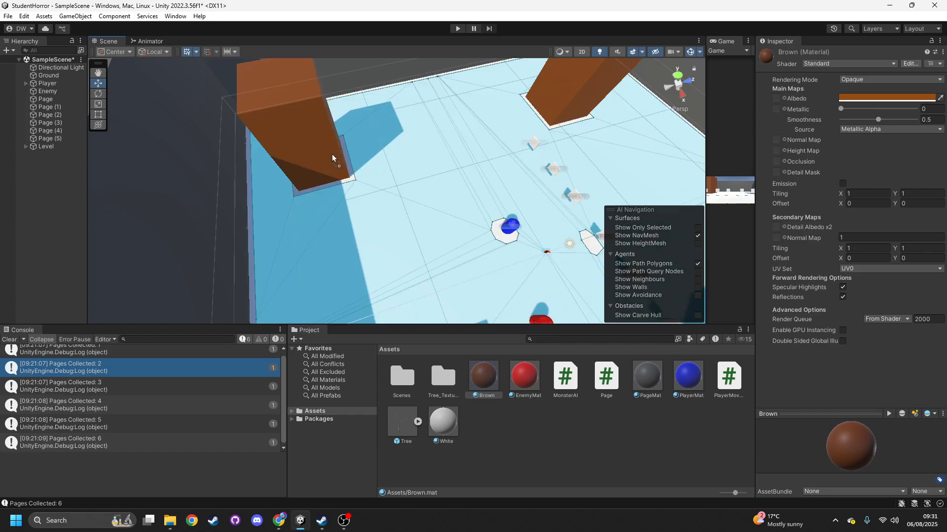
right_drag(294, 182, 708, 192)
drag(496, 376, 472, 196)
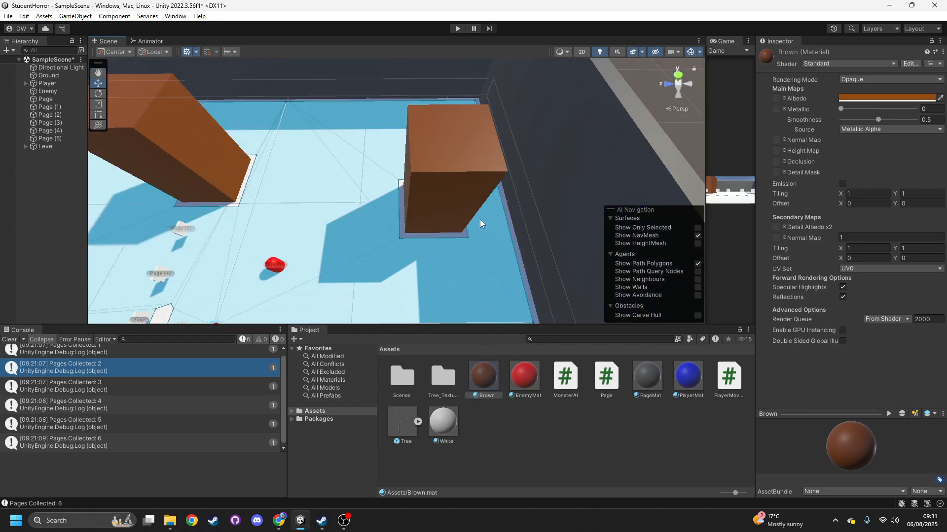
right_drag(479, 219, 458, 250)
- Create another material in the Assets folder and name it Green
right_click(533, 446)
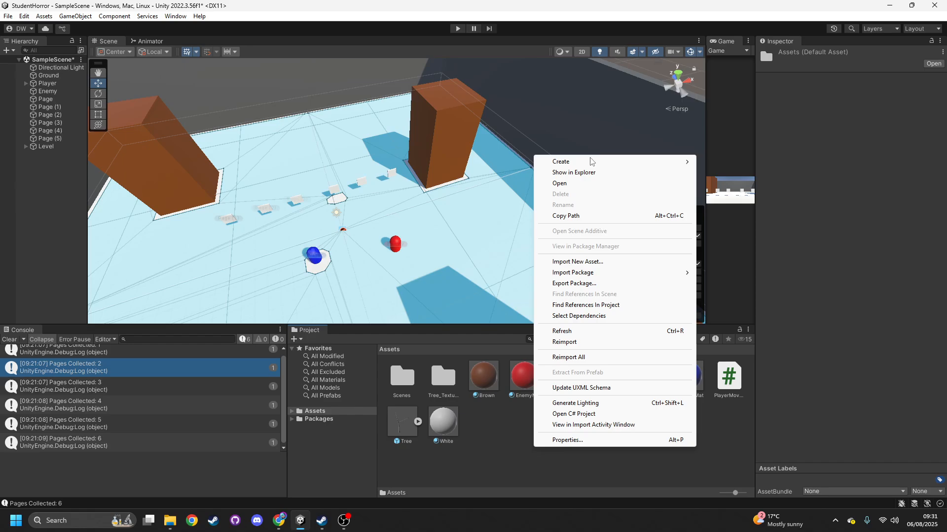
mouse_move(592, 161)
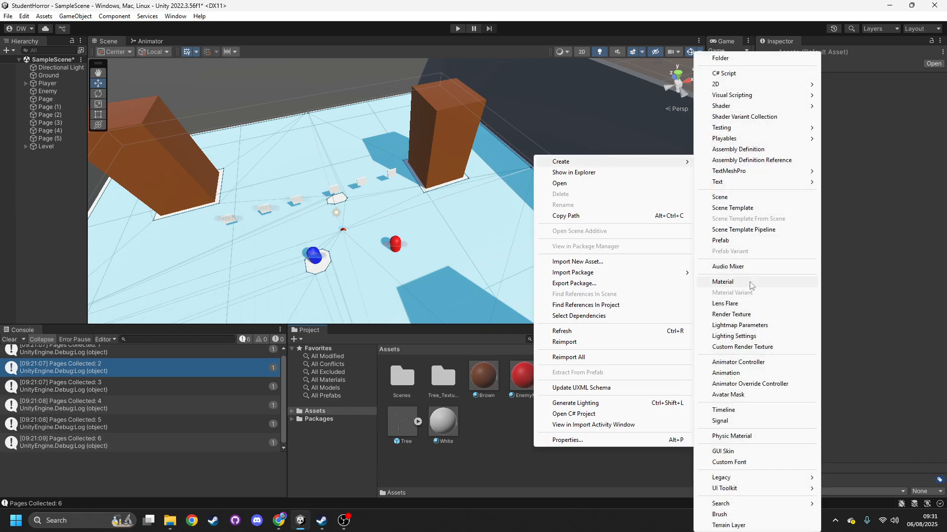
click(758, 281)
key(Caps_Lock)
text(Green)
key(Return)
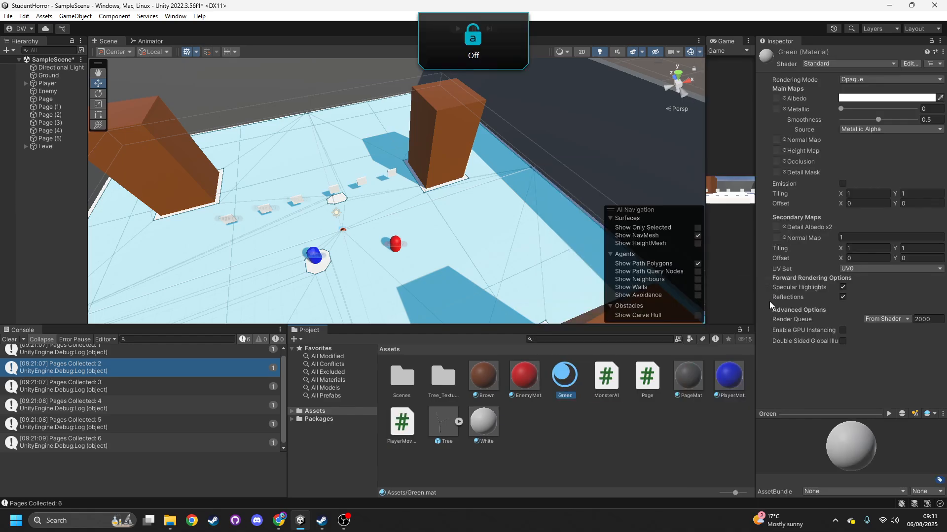
- Set the Green material's albedo to a fully saturated bright green
click(856, 97)
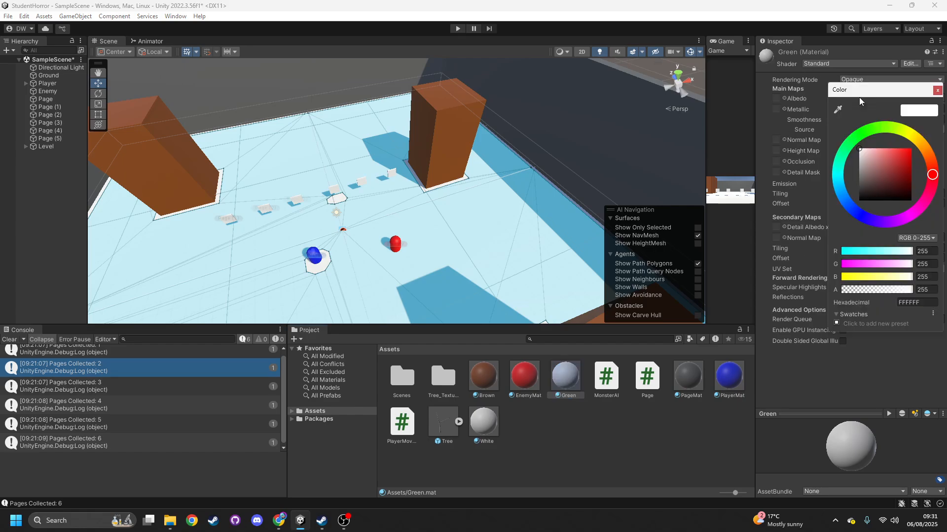
click(860, 134)
click(910, 148)
click(937, 91)
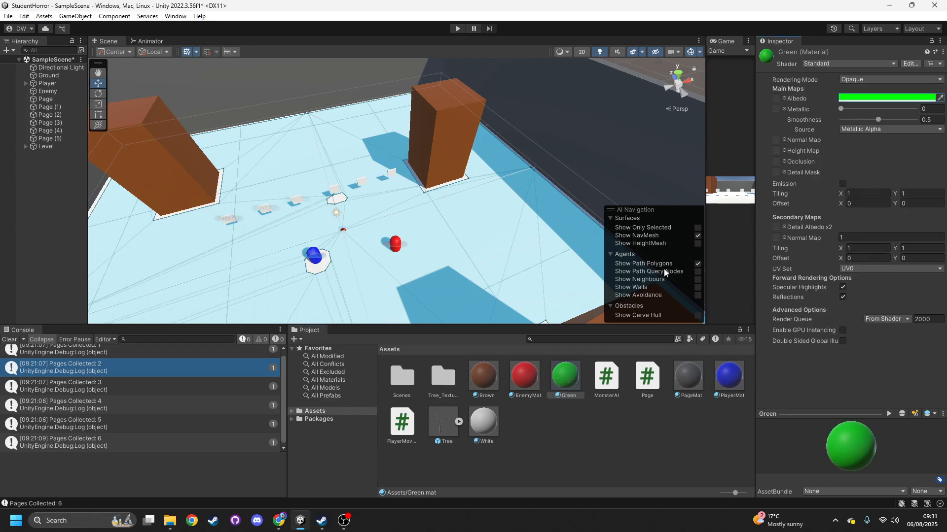
- Apply the Green material to the ground and save the scene
drag(566, 375, 482, 245)
scroll(456, 294, up, 5)
scroll(457, 294, down, 3)
scroll(483, 245, down, 2)
key(ctrl+s)
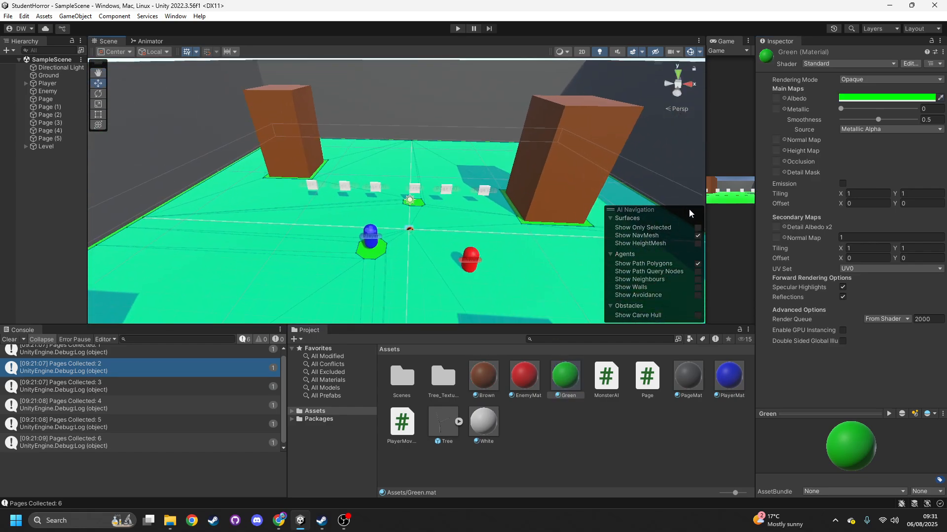
- Enlarge the Game view and dock the Lighting window beside the Inspector with its Environment settings showing
drag(705, 206, 409, 203)
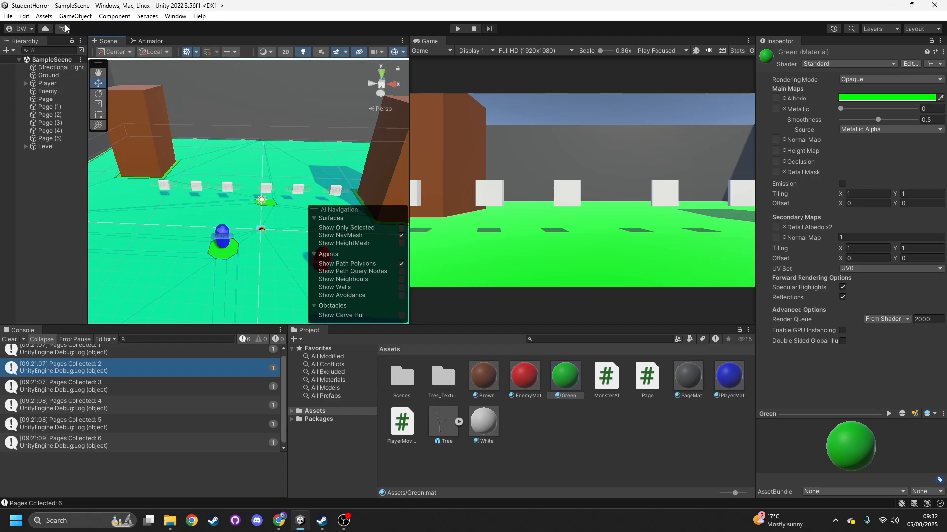
click(174, 16)
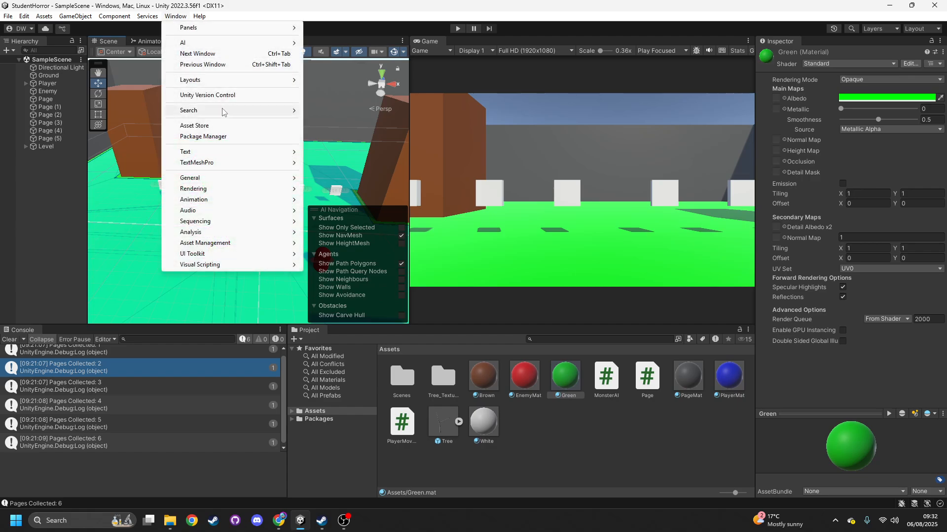
mouse_move(233, 189)
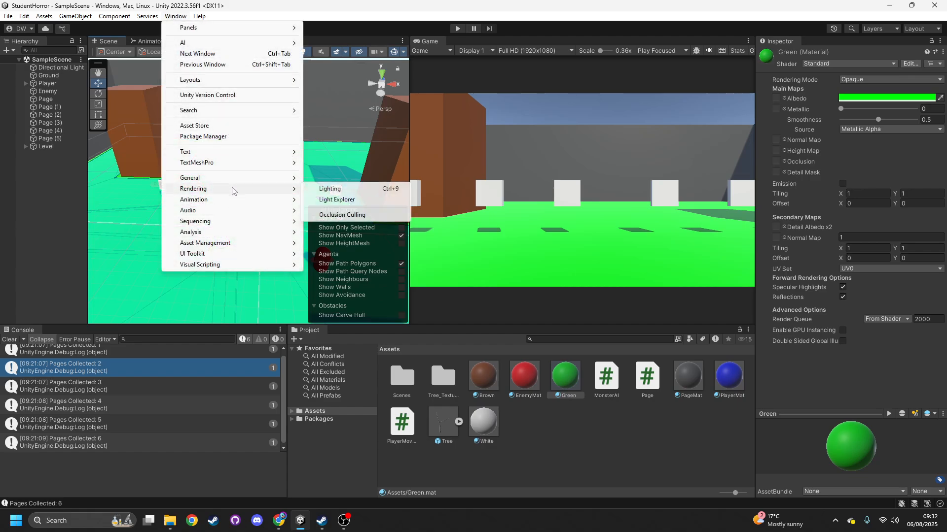
click(375, 188)
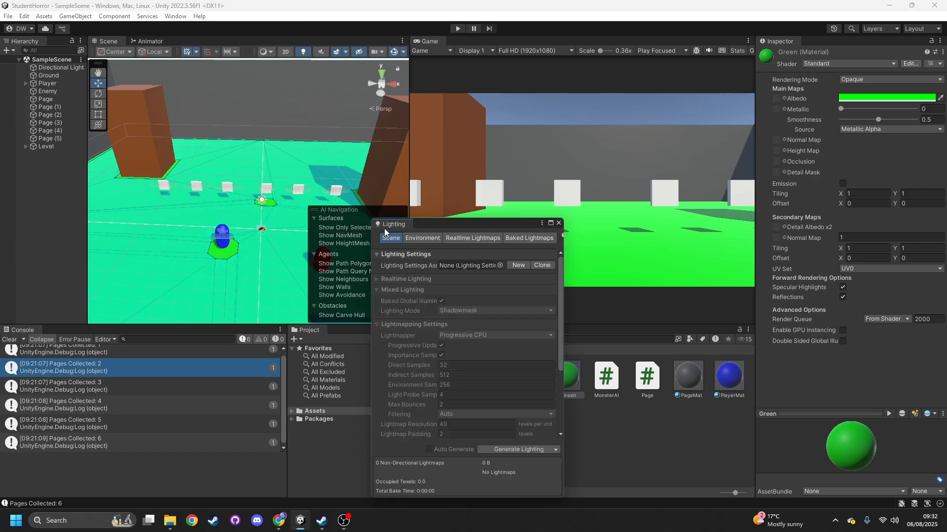
drag(384, 232, 809, 40)
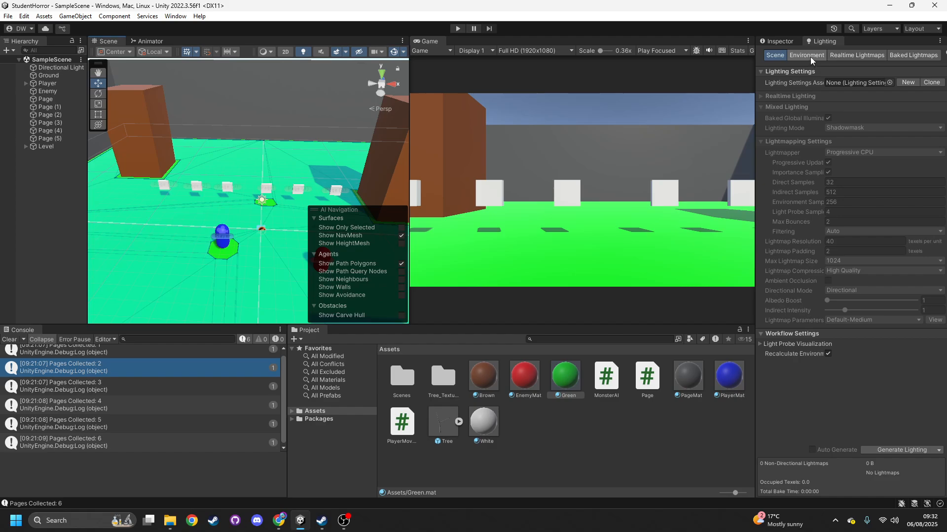
click(810, 58)
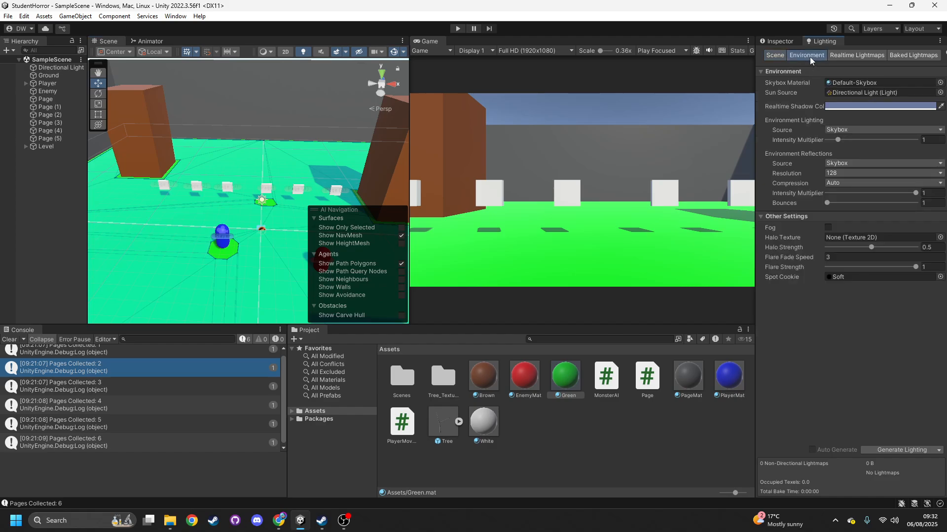
- Set the environment lighting source to Color with a black ambient colour and generate the lighting
click(880, 130)
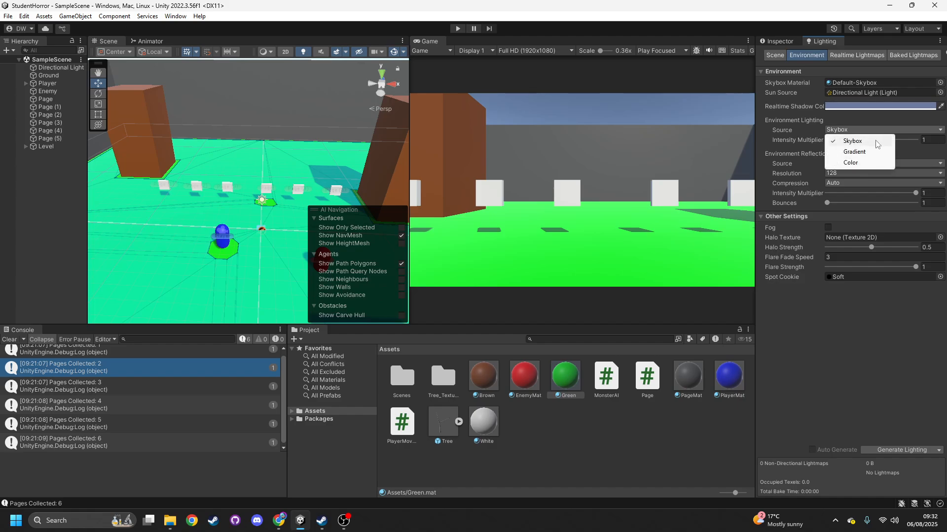
click(852, 163)
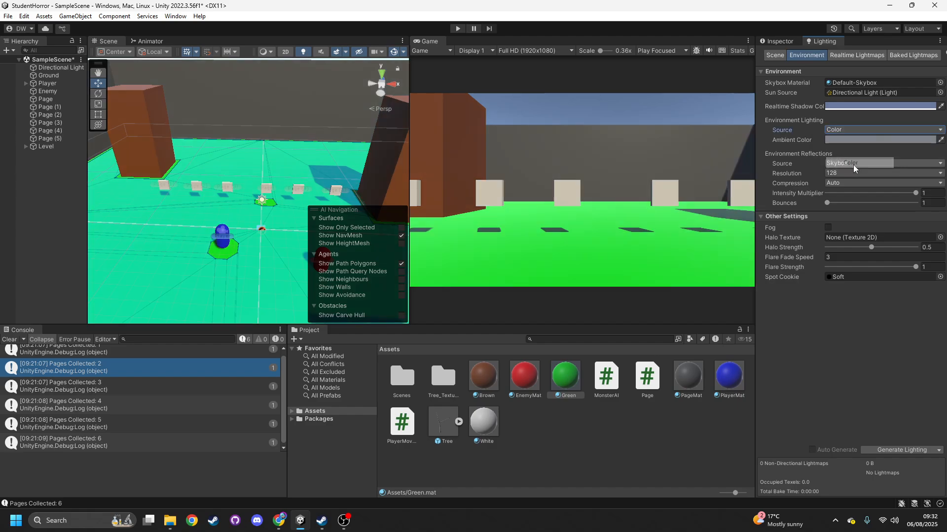
click(862, 141)
drag(871, 236, 841, 271)
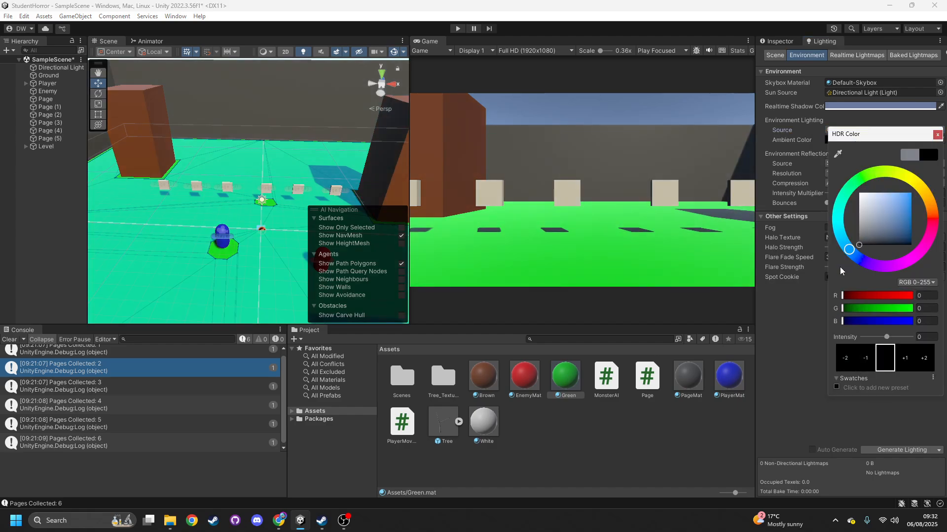
click(940, 135)
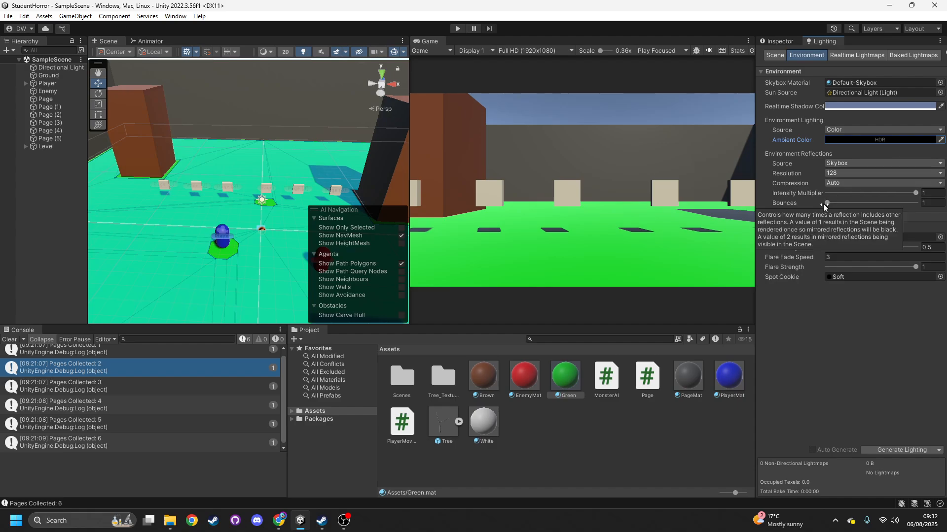
click(883, 449)
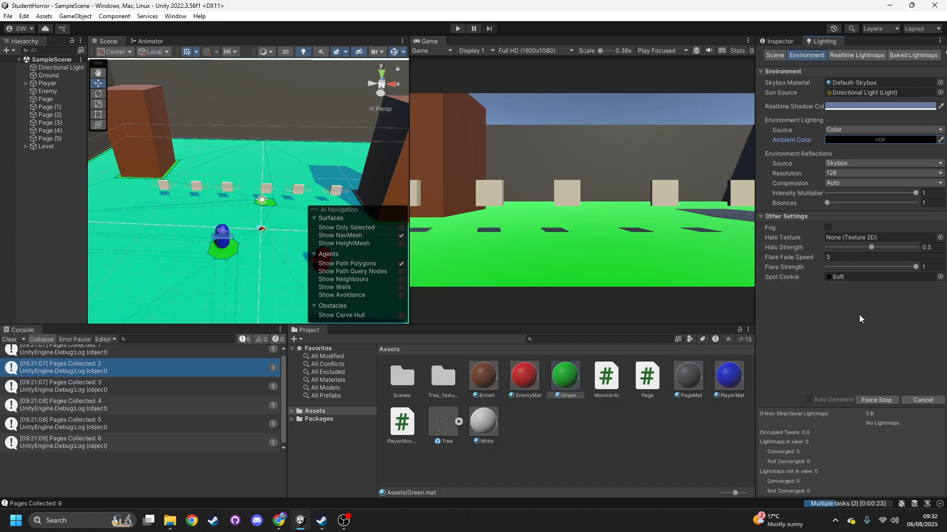
- Replace the skybox material with the built-in black FrameDebugger render target material
right_drag(209, 231, 692, 192)
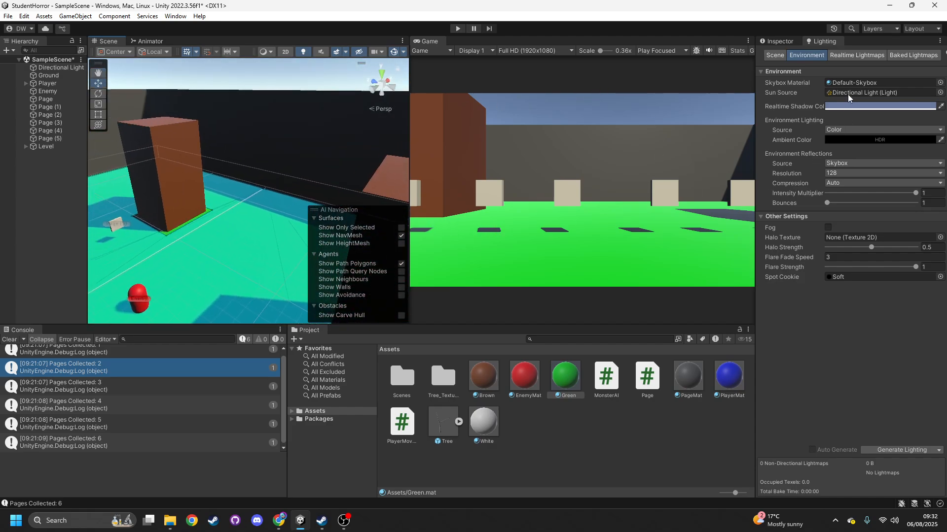
click(939, 83)
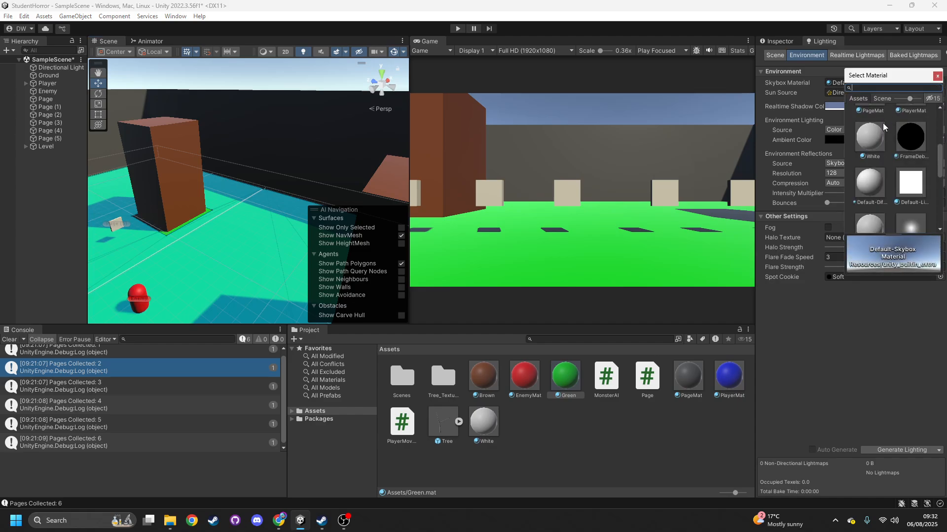
click(915, 218)
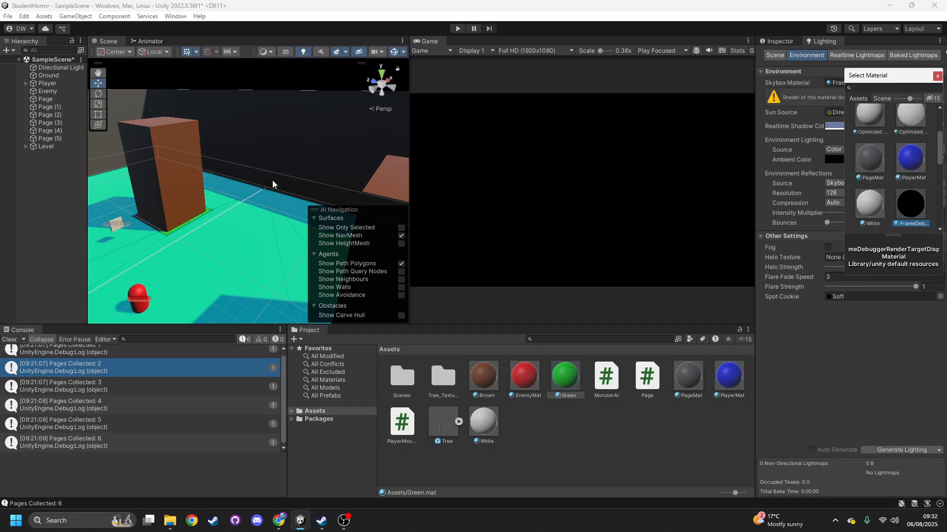
- Clear the environment's skybox material by setting it to None
scroll(868, 180, up, 5)
click(869, 139)
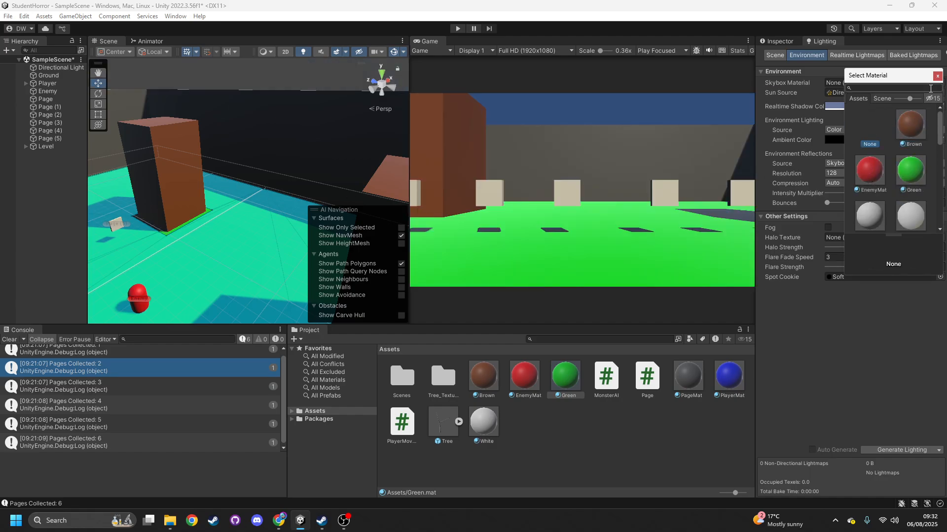
click(937, 76)
- Set the realtime shadow colour to black (000000) and save the scene
click(873, 106)
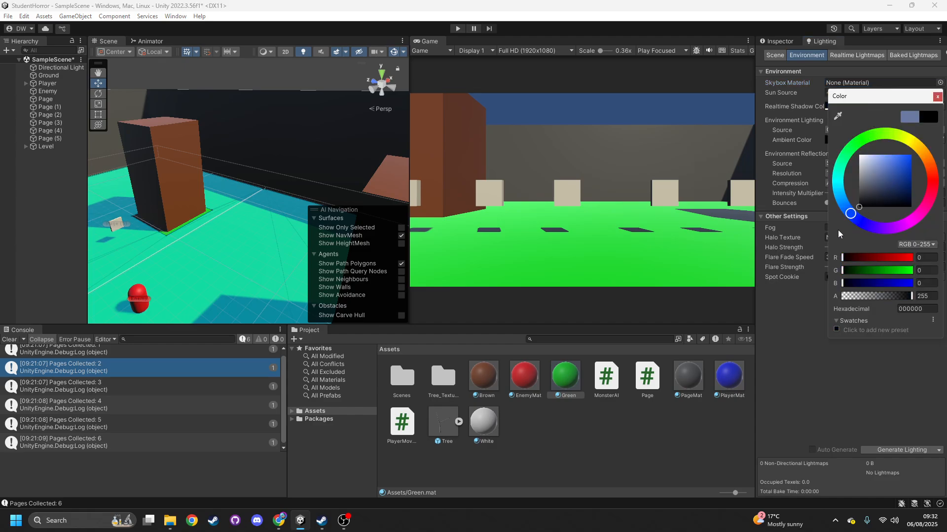
click(938, 97)
right_drag(262, 190, 342, 159)
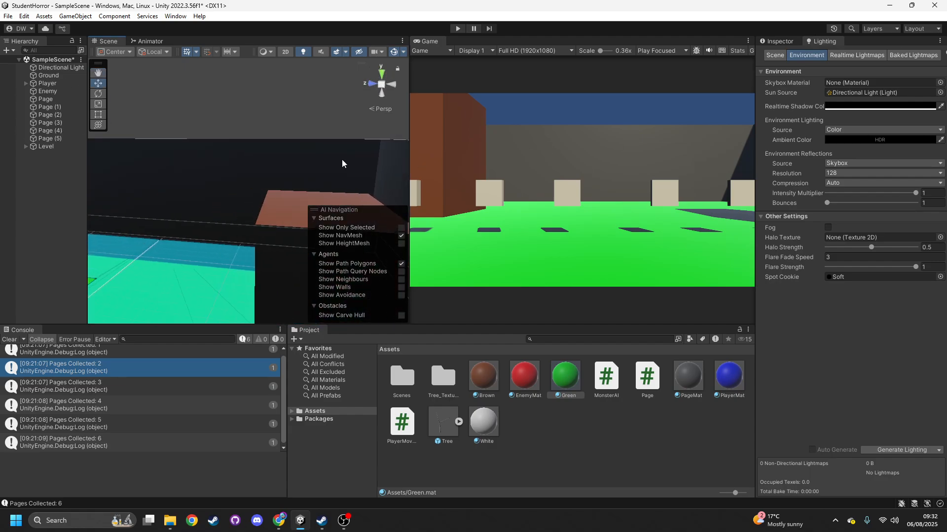
key(ctrl+s)
scroll(341, 161, down, 5)
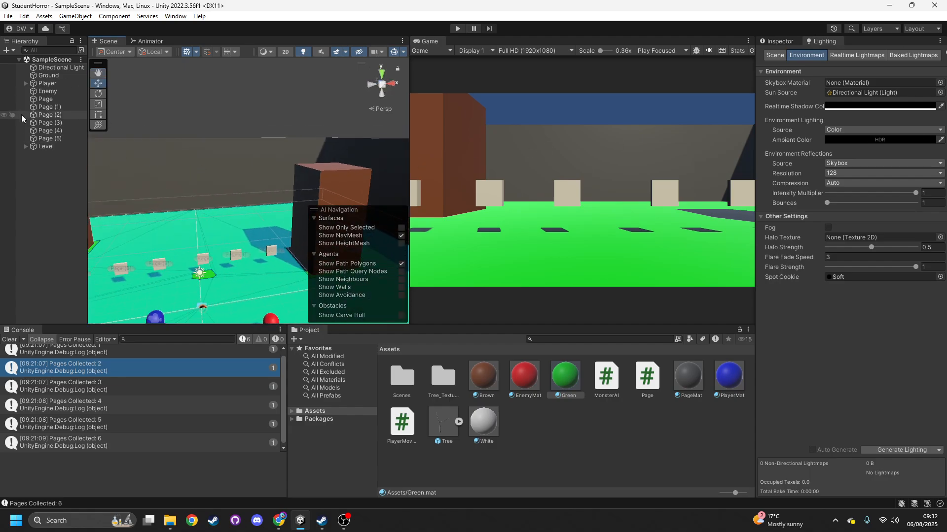
- Change the background colour of the Player's Main Camera to black (000000)
click(26, 83)
click(59, 91)
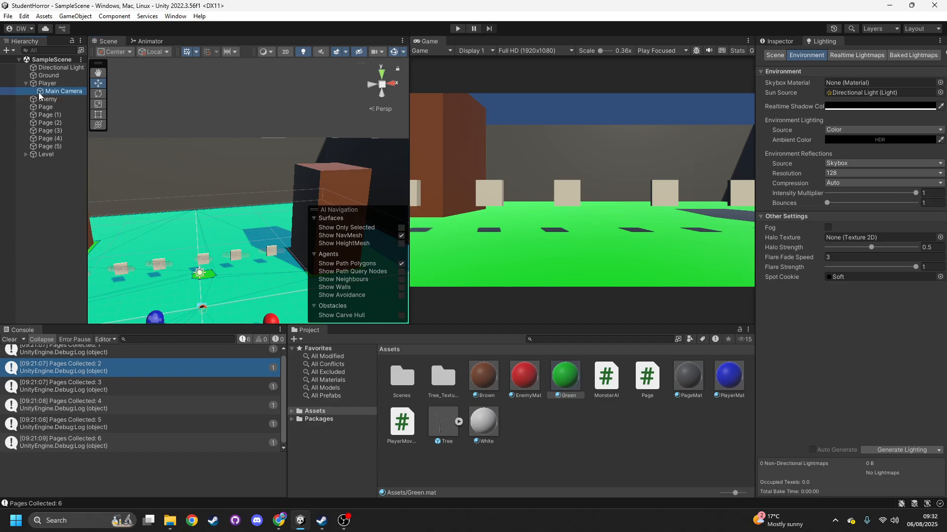
click(780, 42)
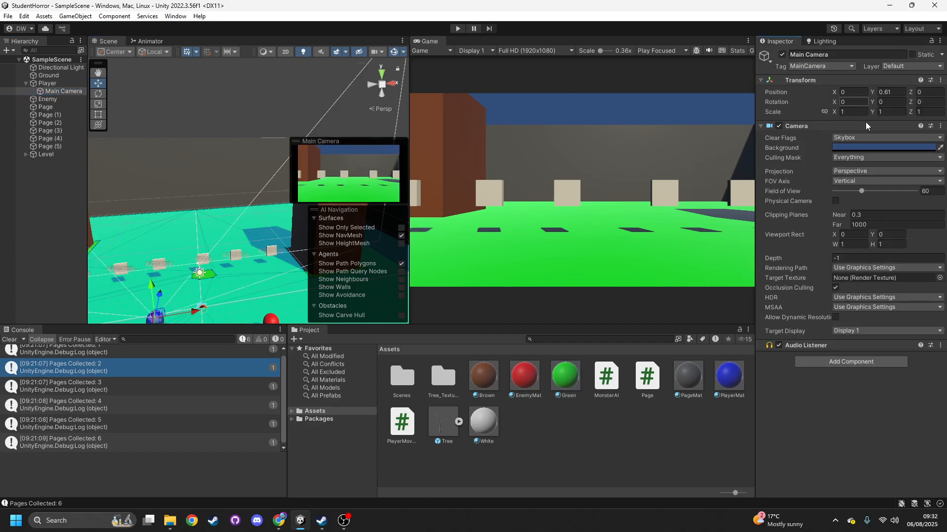
click(865, 147)
drag(868, 236, 828, 263)
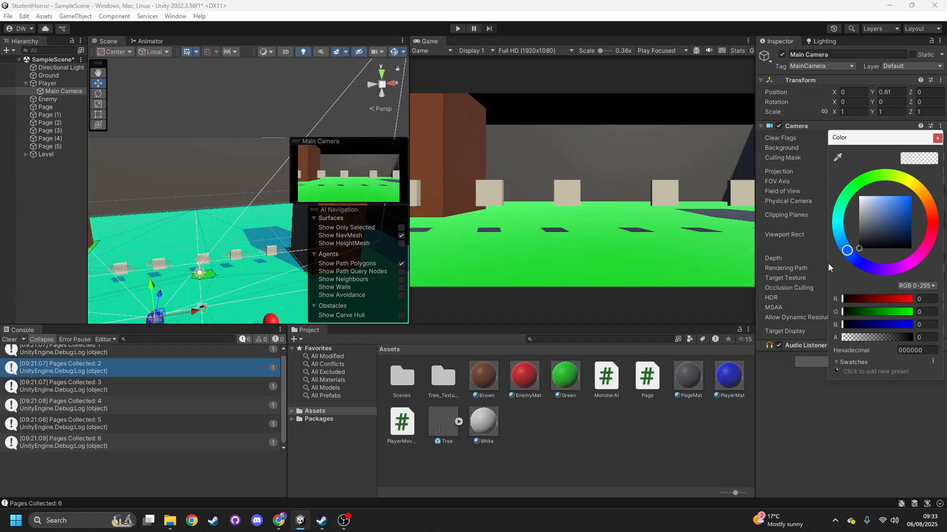
click(937, 139)
- Enable fog in the environment lighting settings and set its density to 0.09
click(811, 42)
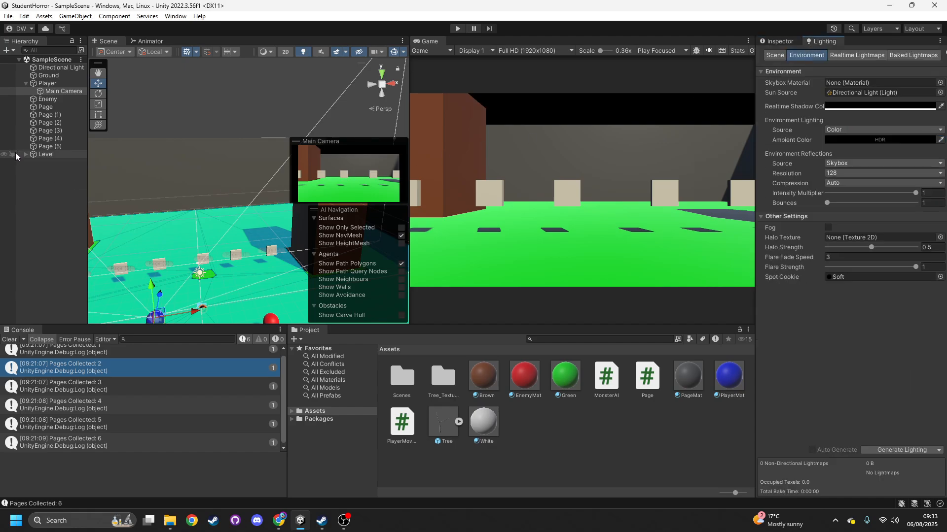
click(25, 83)
right_drag(198, 173, 848, 192)
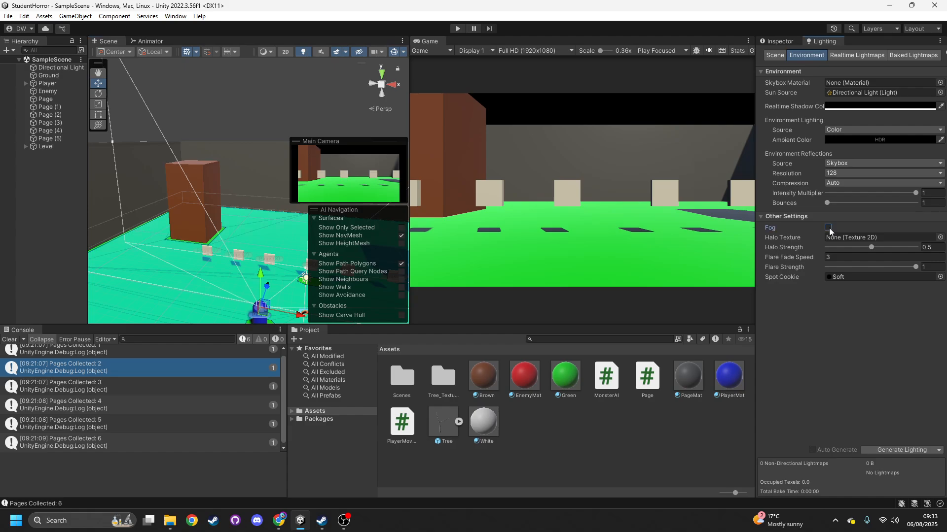
click(829, 228)
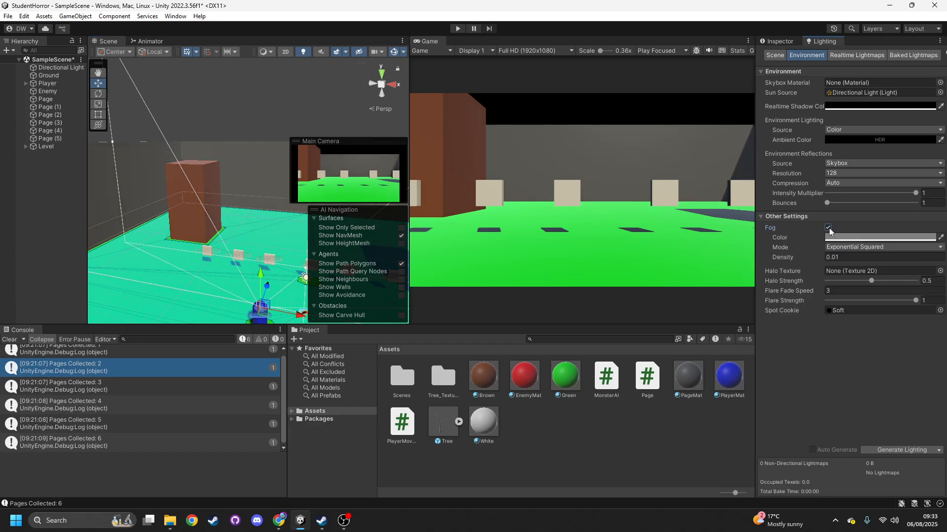
click(824, 256)
drag(827, 258, 824, 257)
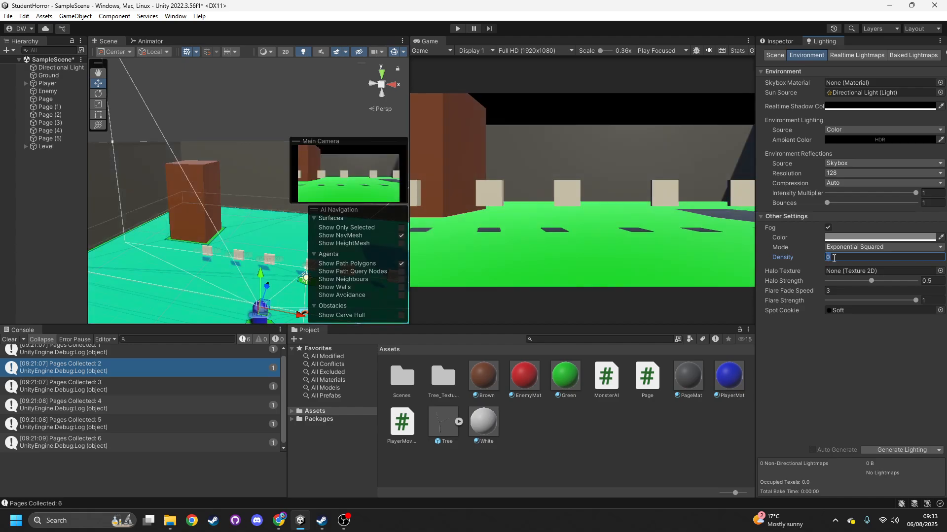
text(05)
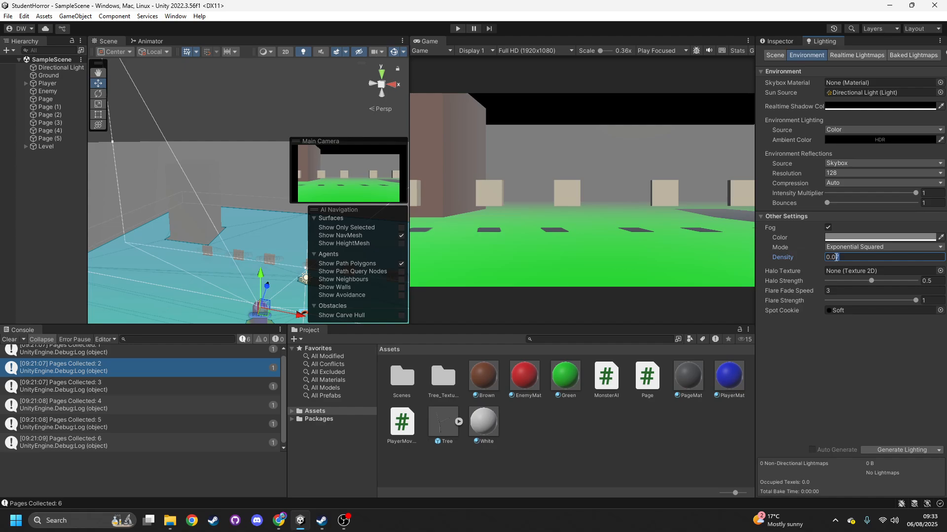
text(9)
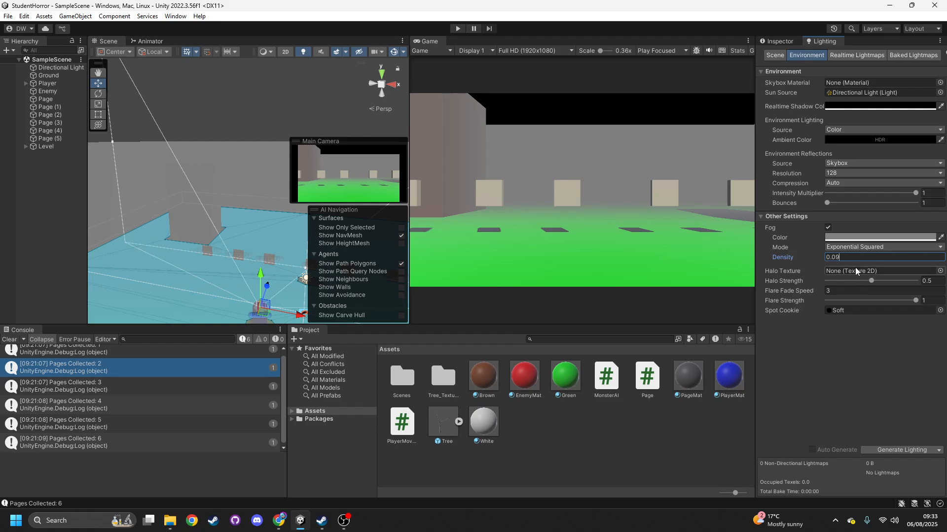
- Set the fog colour to black (000000) and its density to 0.1
click(860, 237)
drag(857, 328, 843, 358)
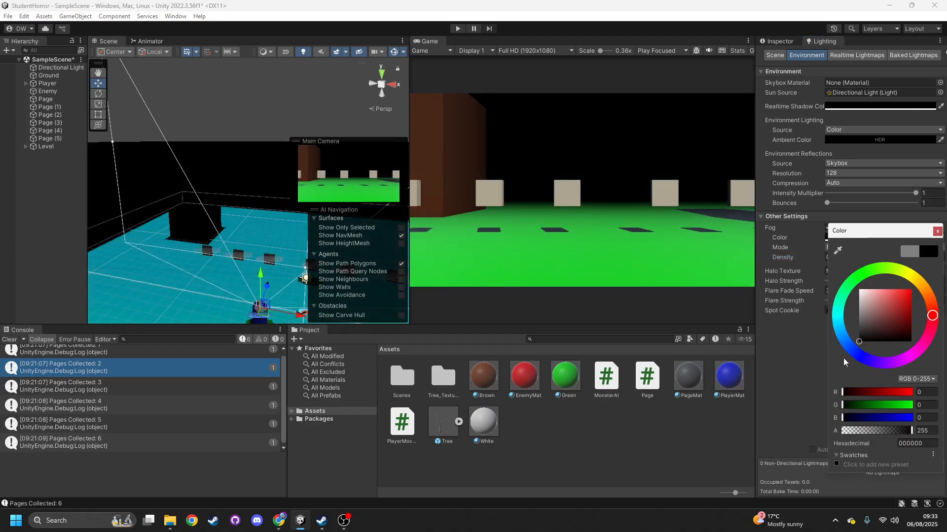
click(937, 230)
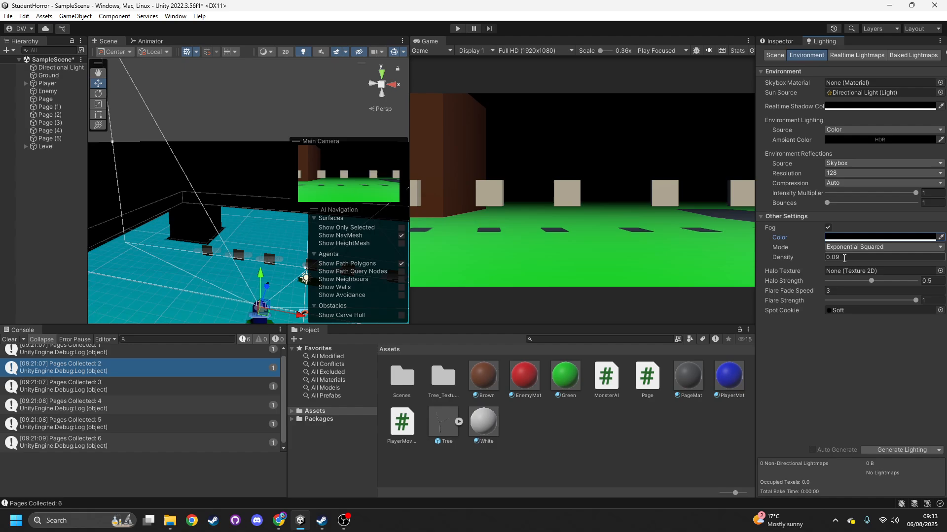
text(1)
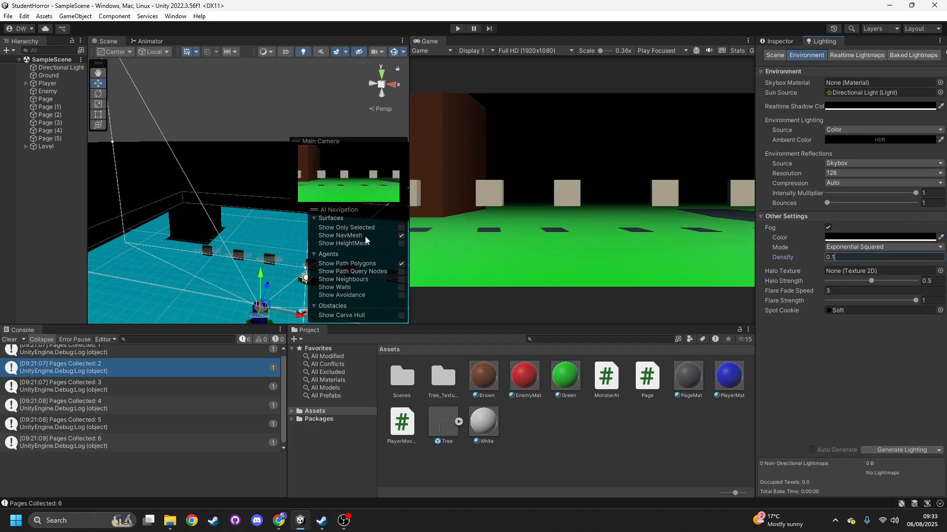
- Play-test the scene, walking the player around the pillars, pages and enemy to check the dark fog, and stop the game
click(457, 29)
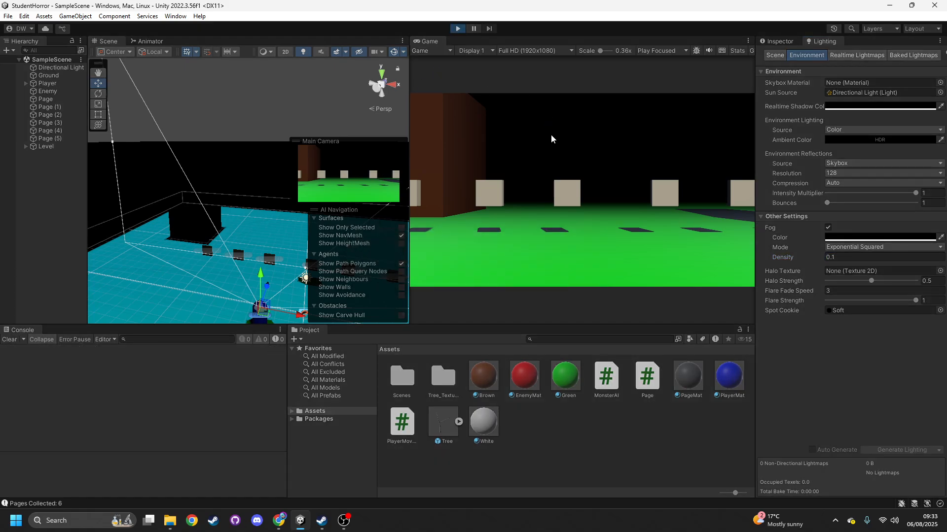
key(w)
key(w)
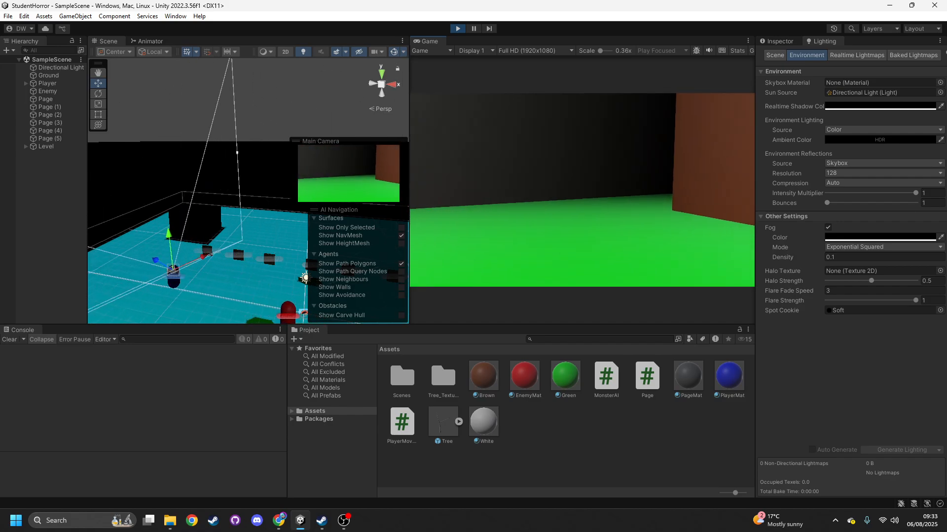
key(w)
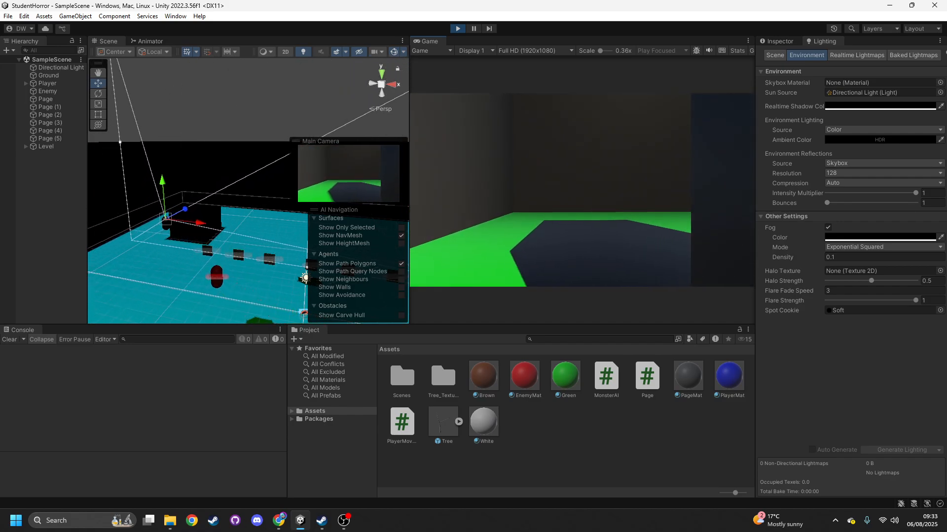
key(w)
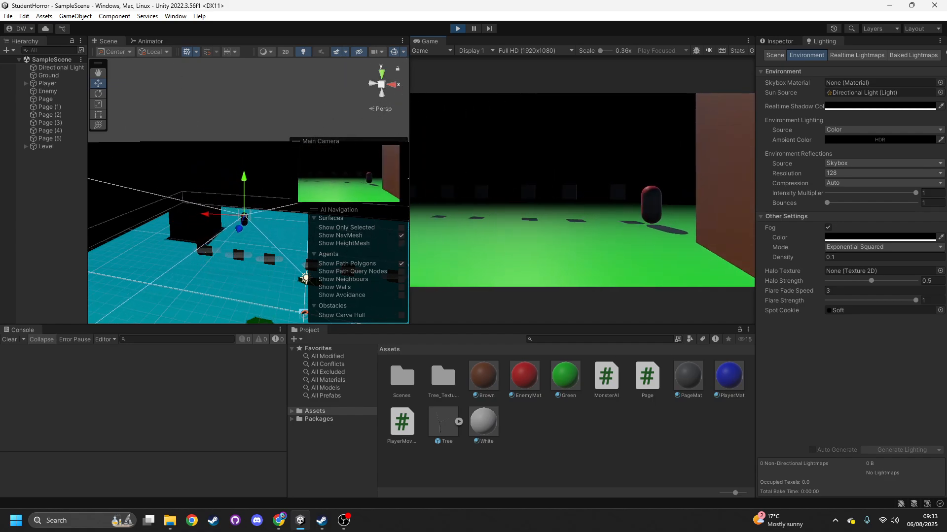
key(w)
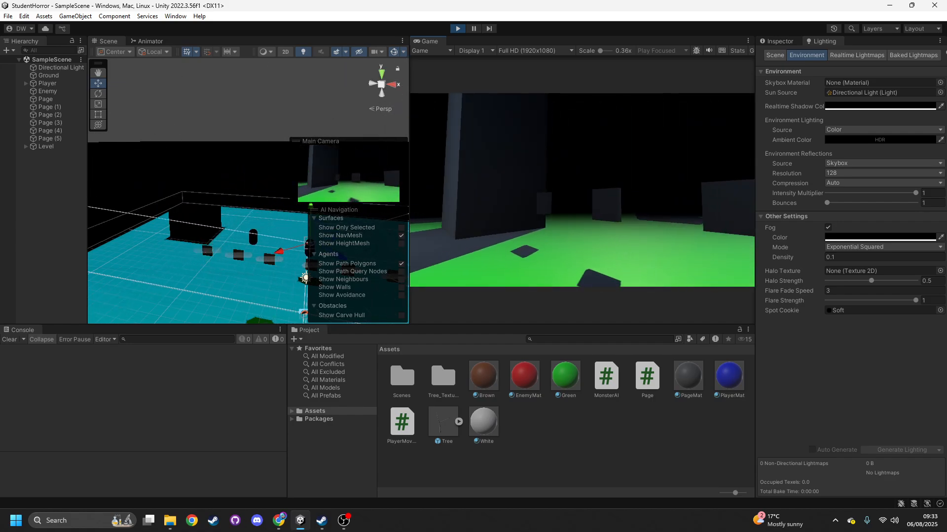
key(w)
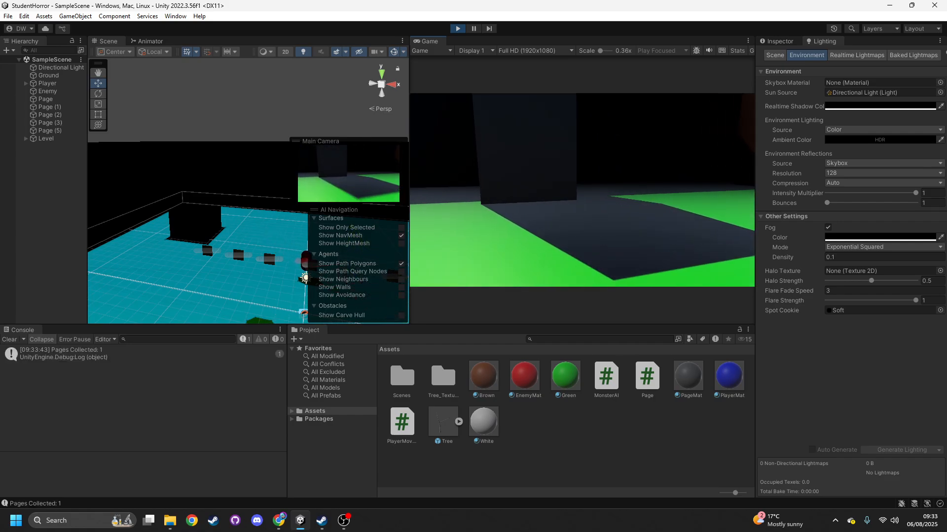
key(w)
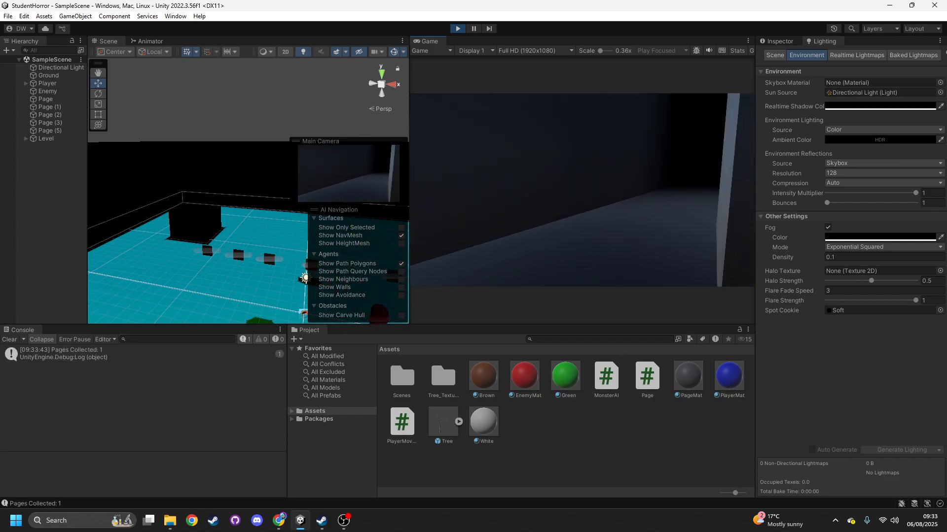
key(w)
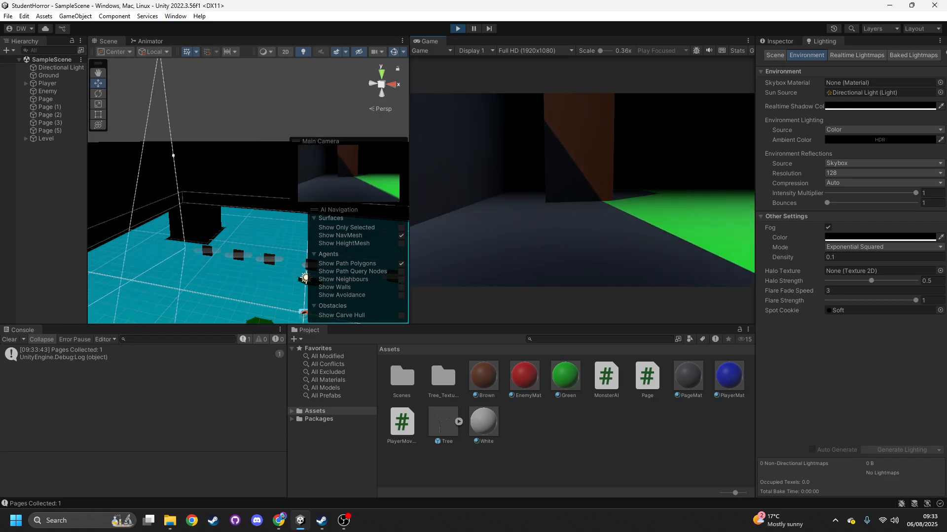
key(w)
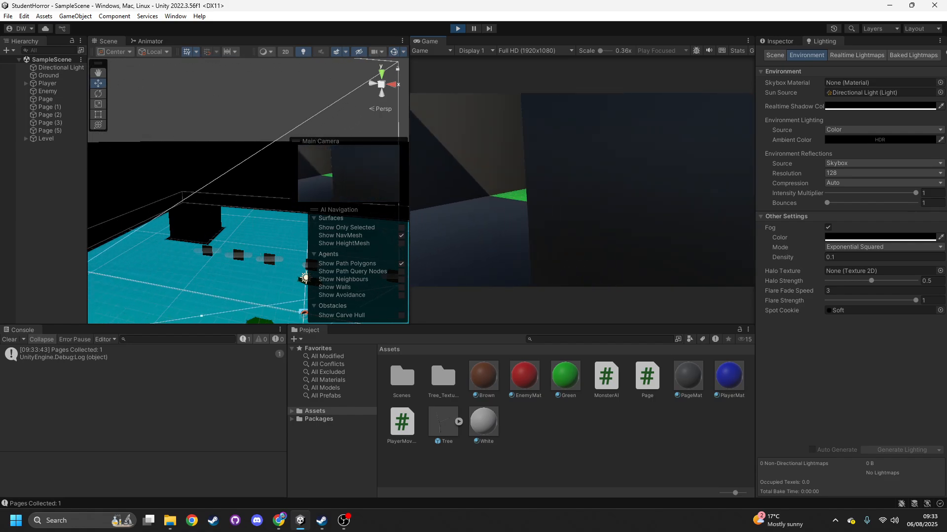
key(w)
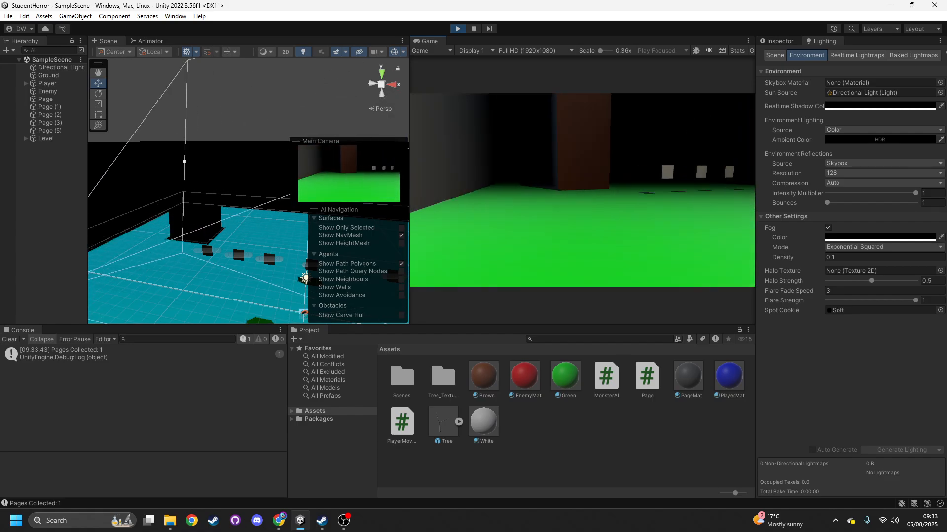
key(w)
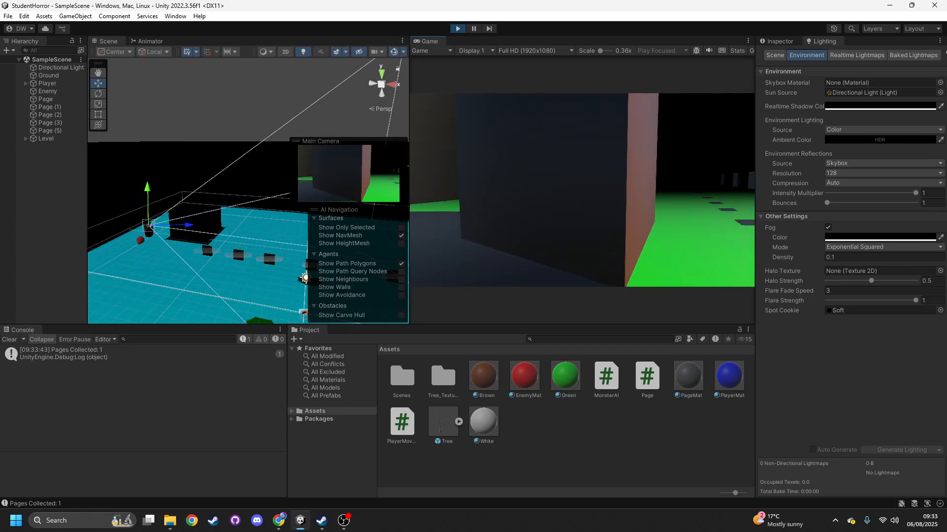
key(w)
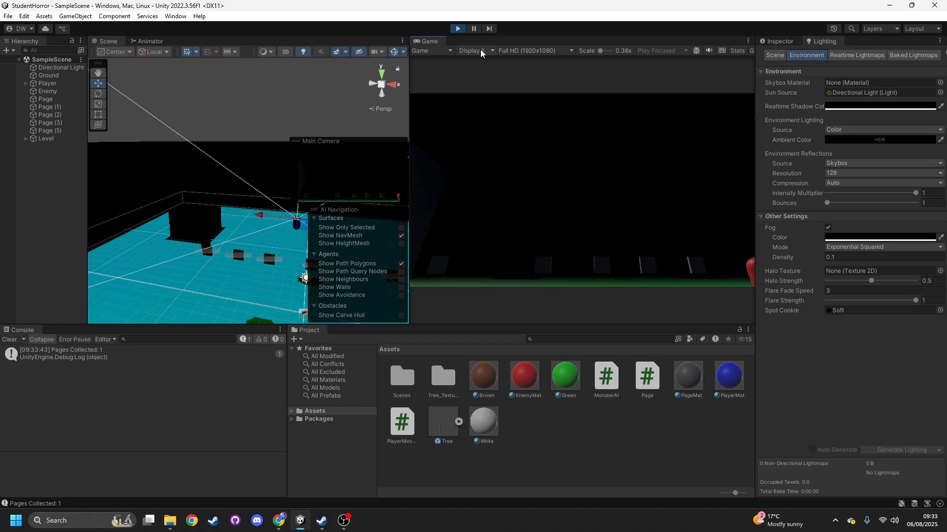
click(453, 29)
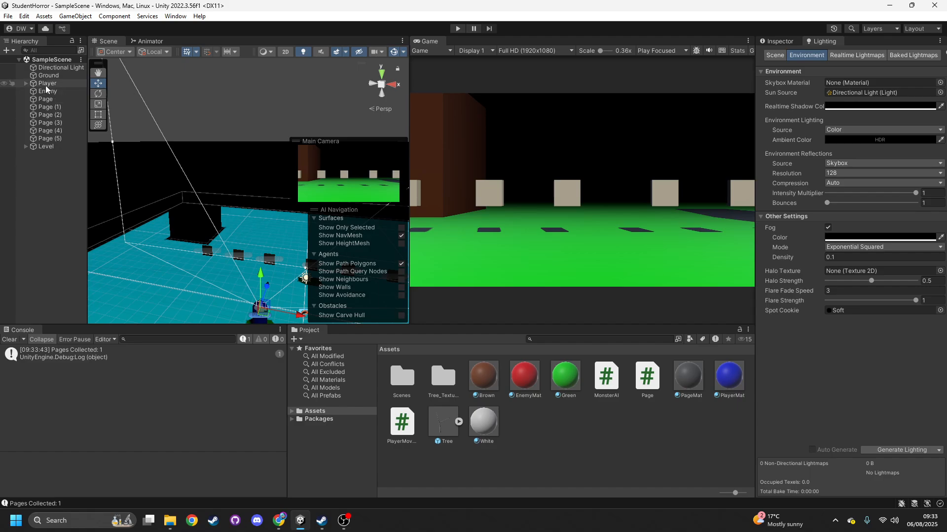
- Frame the Player in the Scene view and widen the Scene view at the Game view's expense
double_click(46, 84)
alt+drag(246, 202, 281, 204)
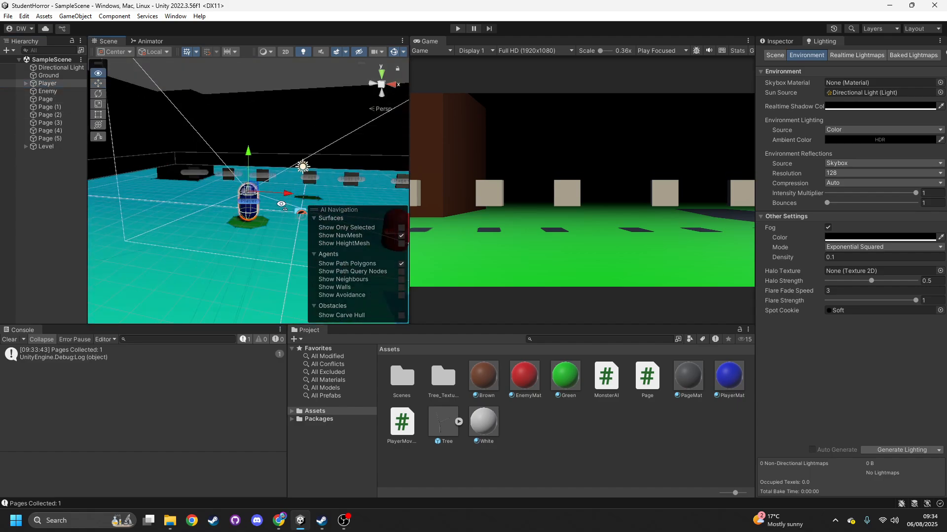
key(w)
right_drag(281, 204, 410, 197)
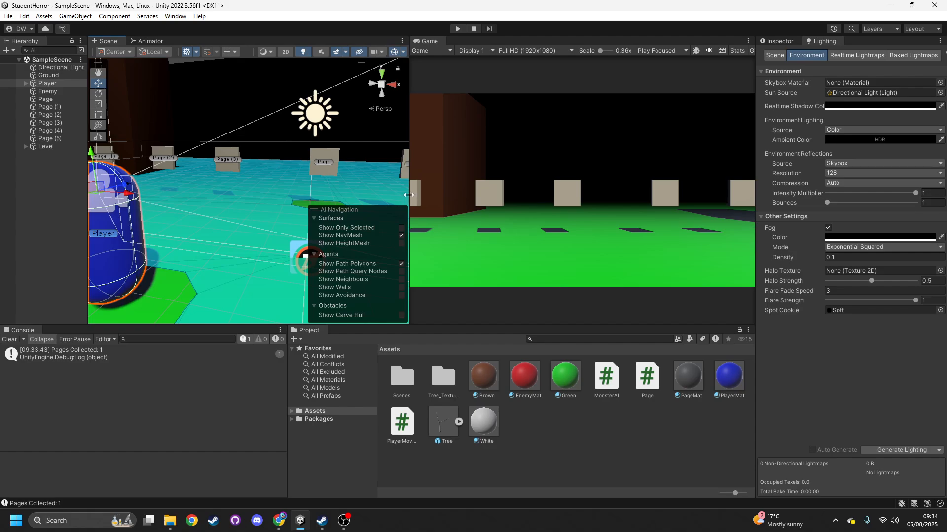
drag(409, 195, 600, 206)
right_drag(385, 212, 163, 207)
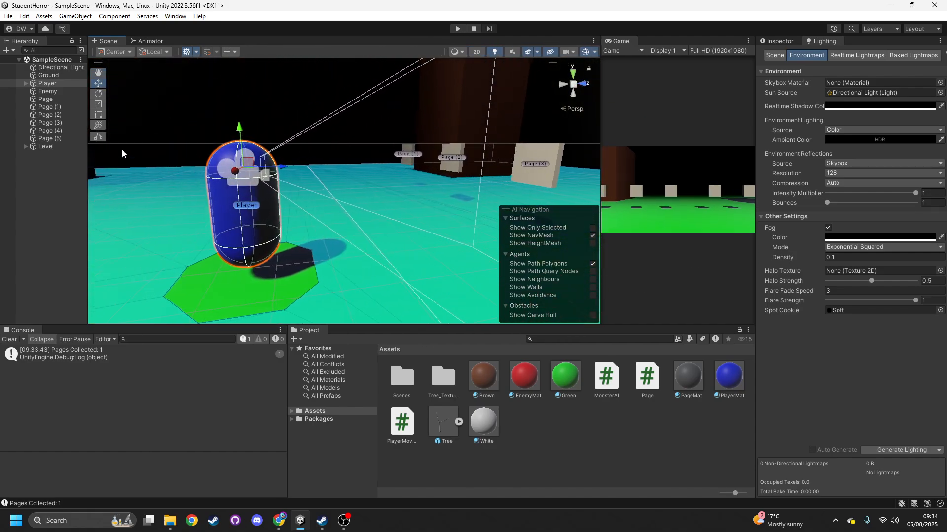
- Add a Spot Light as a child of the Player and view its cone in the scene
right_click(62, 84)
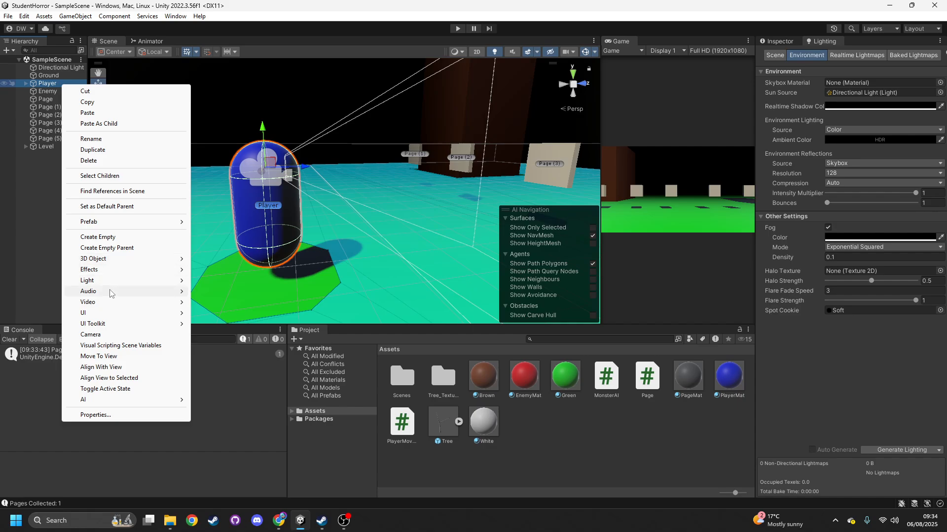
mouse_move(110, 284)
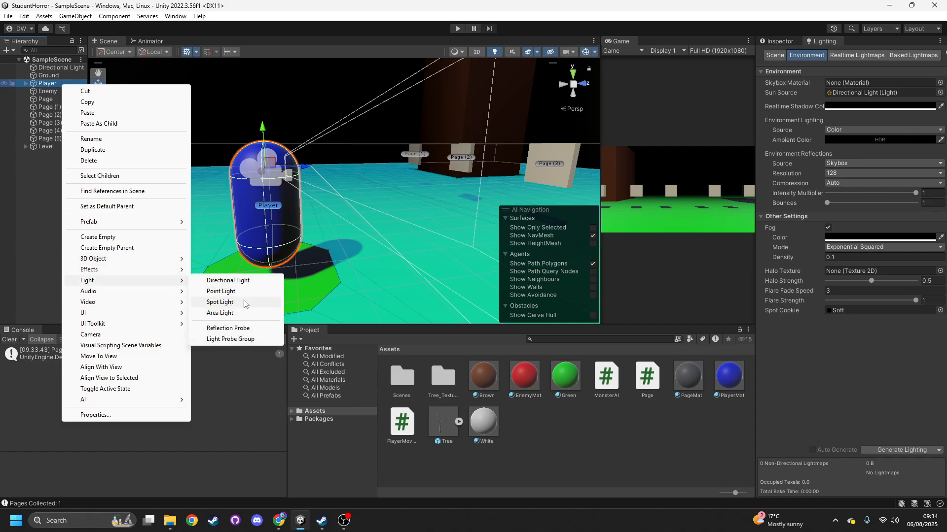
click(245, 303)
right_drag(343, 264, 405, 214)
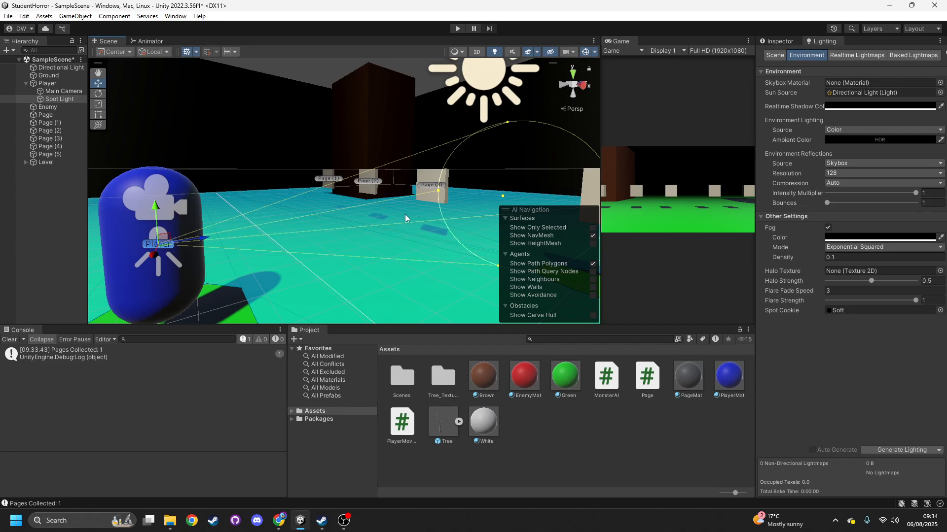
- Set the Spot Light's range to about 10.62, its spot angle to about 31.83 and its intensity to 4
click(785, 43)
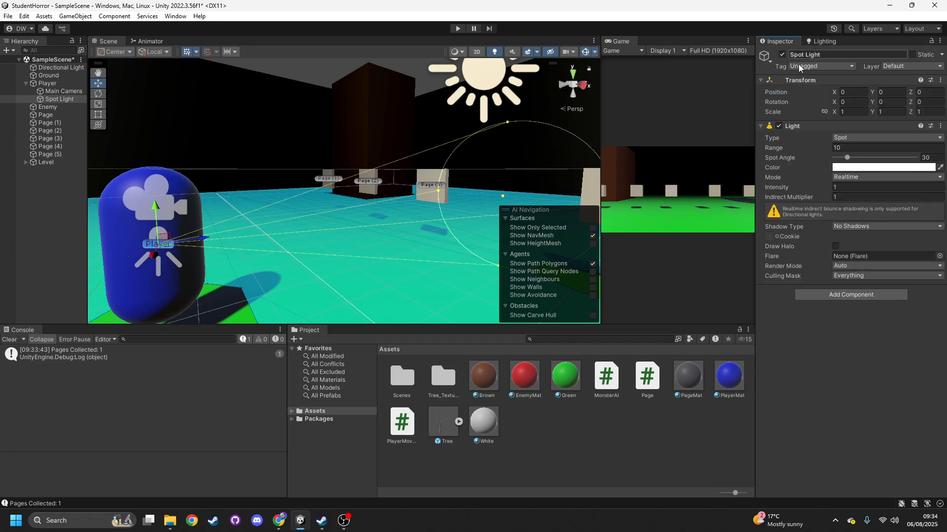
drag(822, 150, 831, 185)
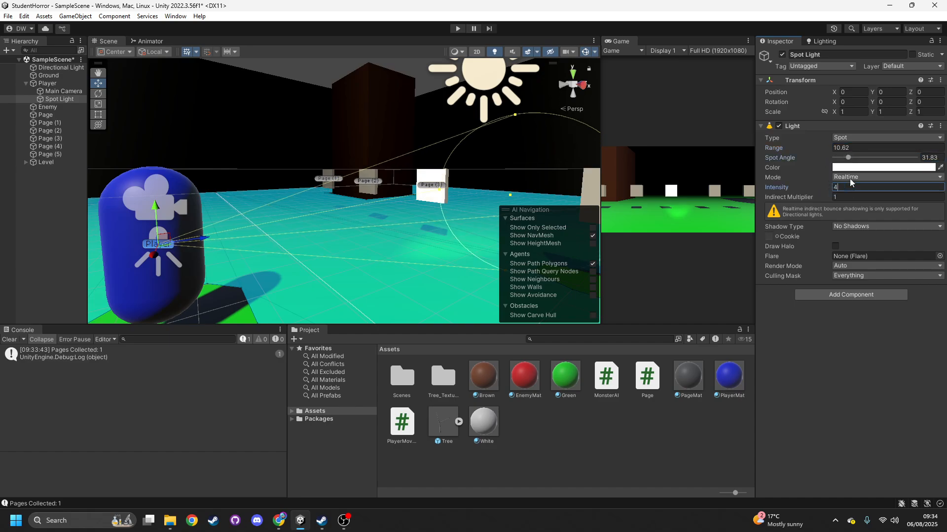
- Disable the Directional Light object in the scene
click(67, 84)
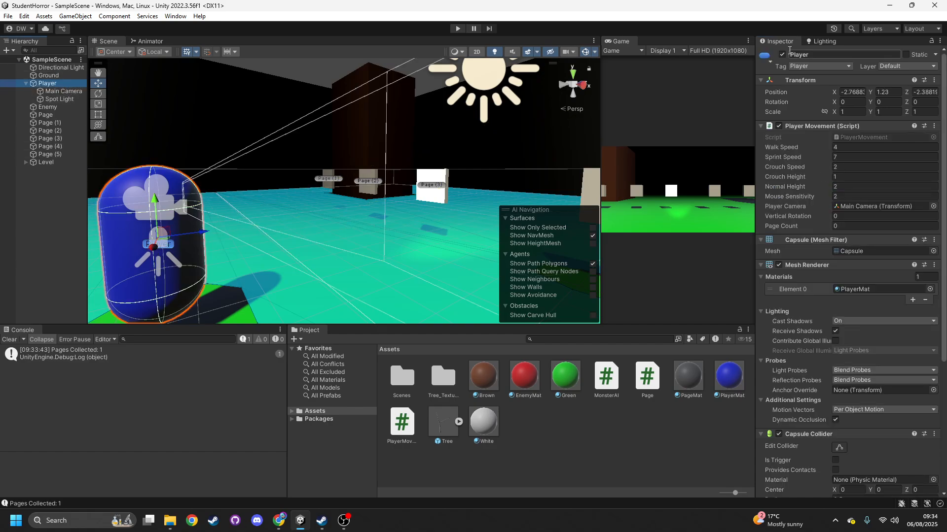
click(822, 42)
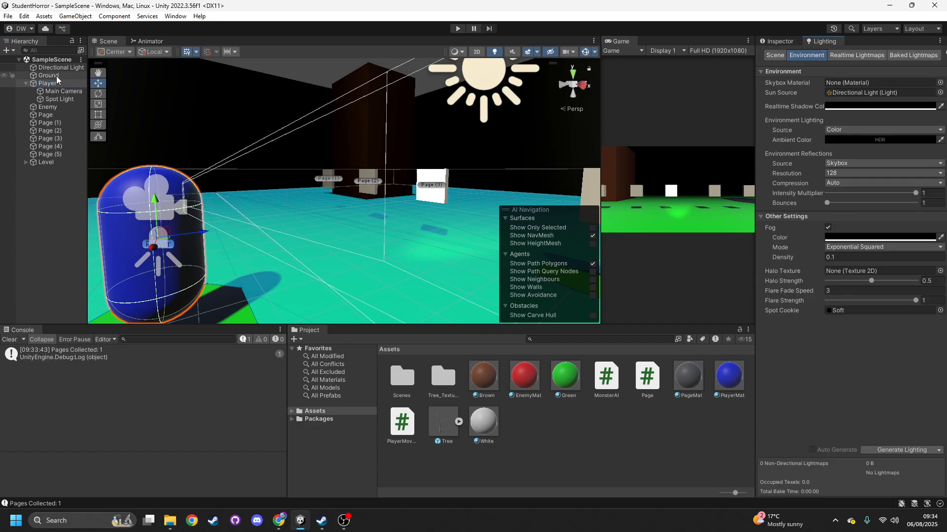
click(74, 68)
click(783, 43)
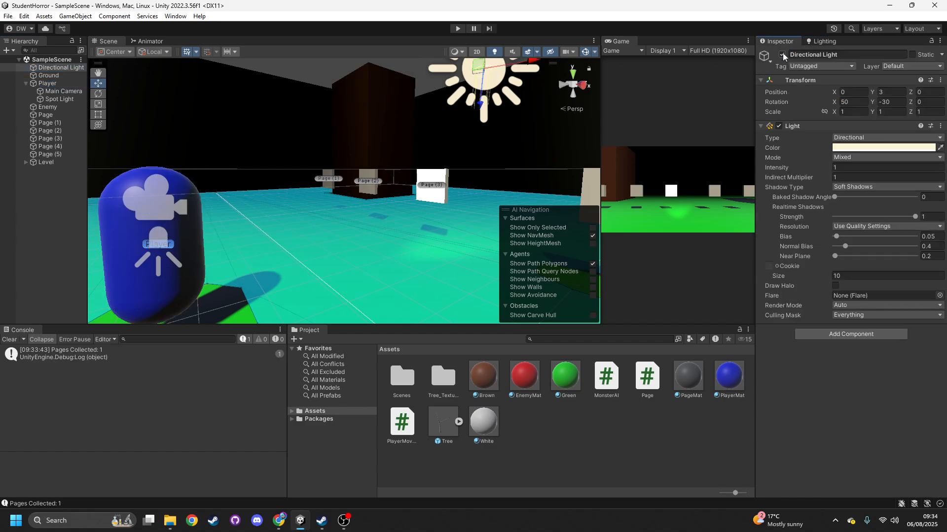
click(783, 54)
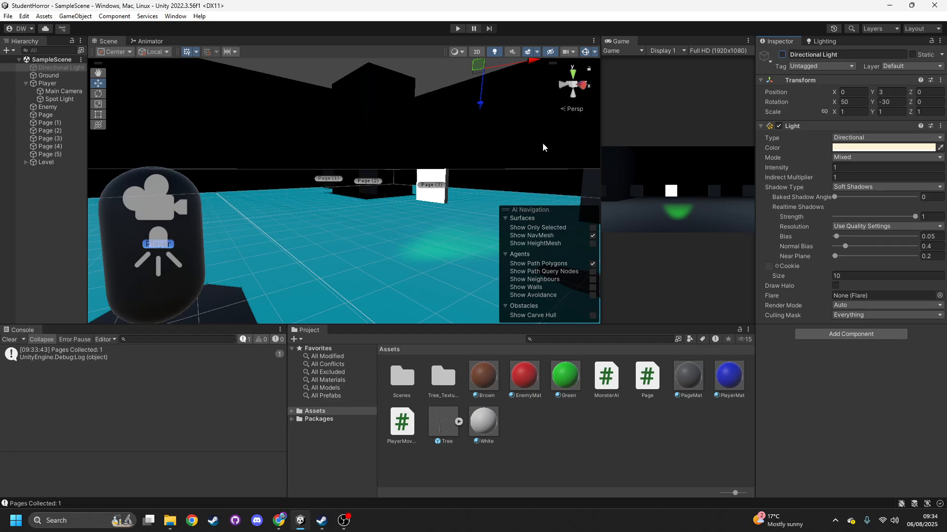
- Enlarge the Game view and play-test the flashlight without the Directional Light, walking around the pillars and pages, and stop the game
drag(602, 158, 273, 169)
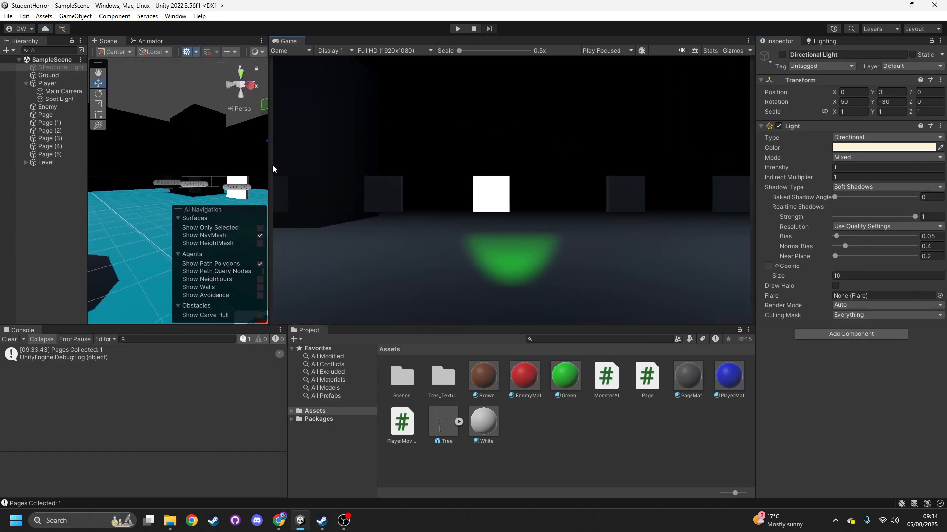
click(459, 30)
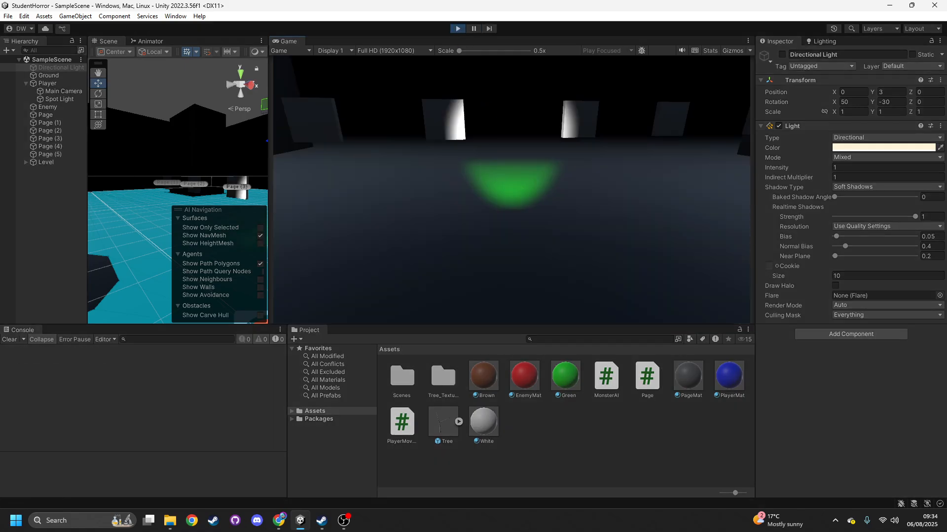
key(w)
key(w)
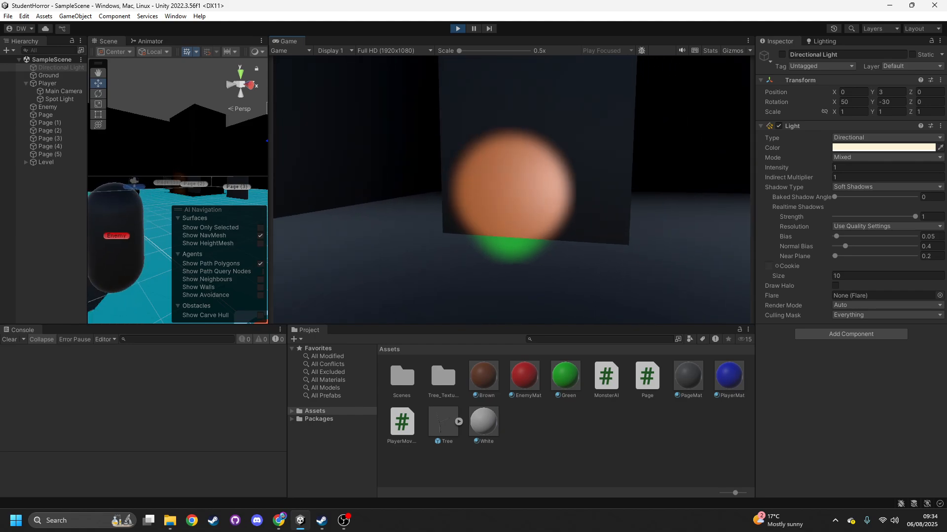
key(w)
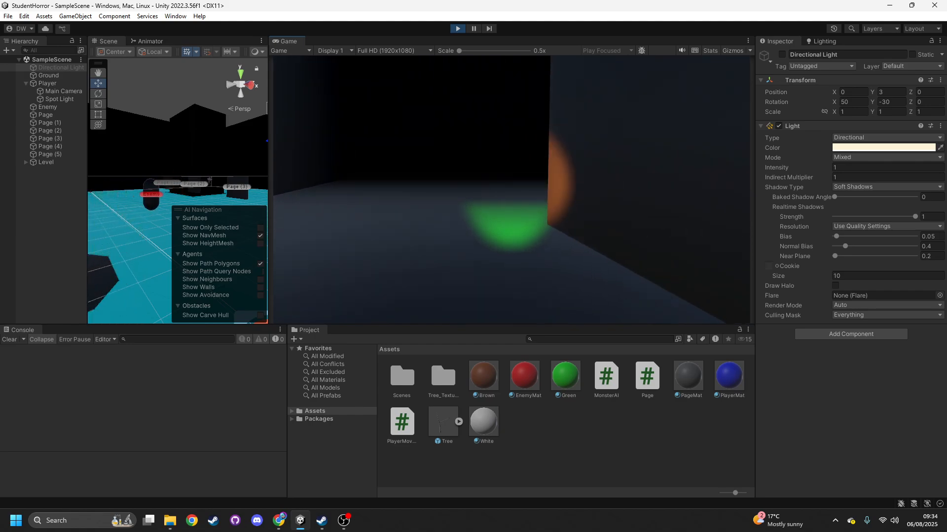
key(w)
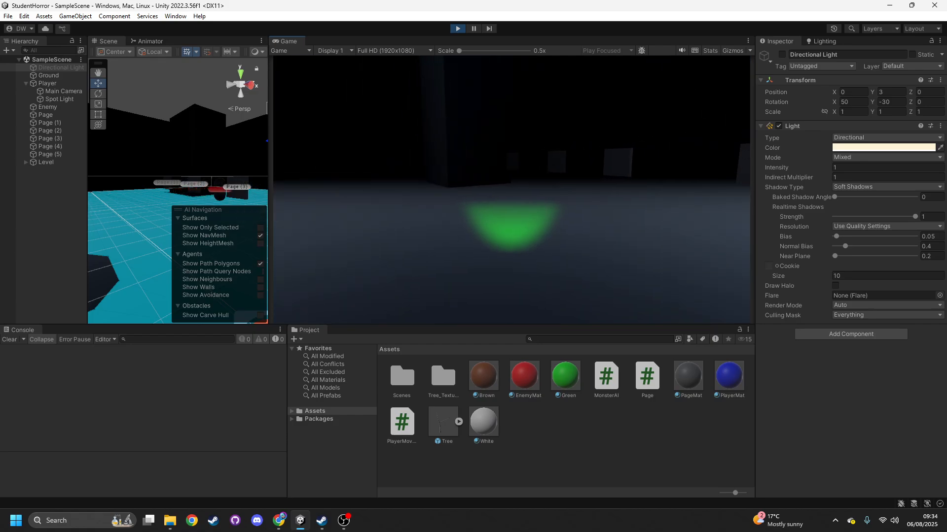
key(w)
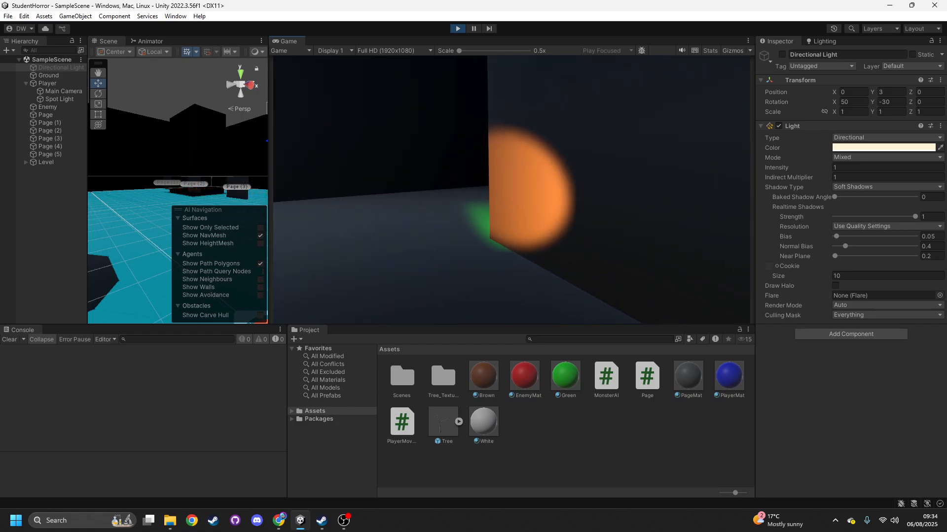
key(w)
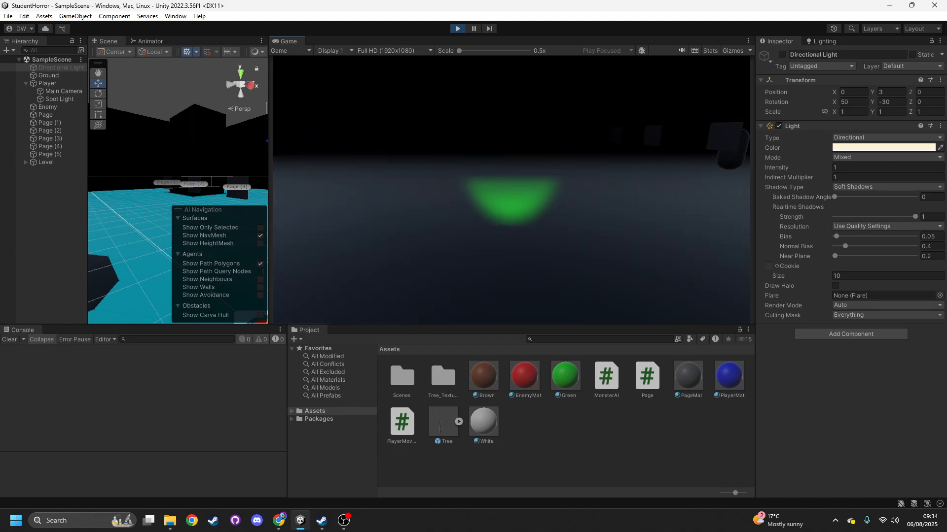
click(457, 28)
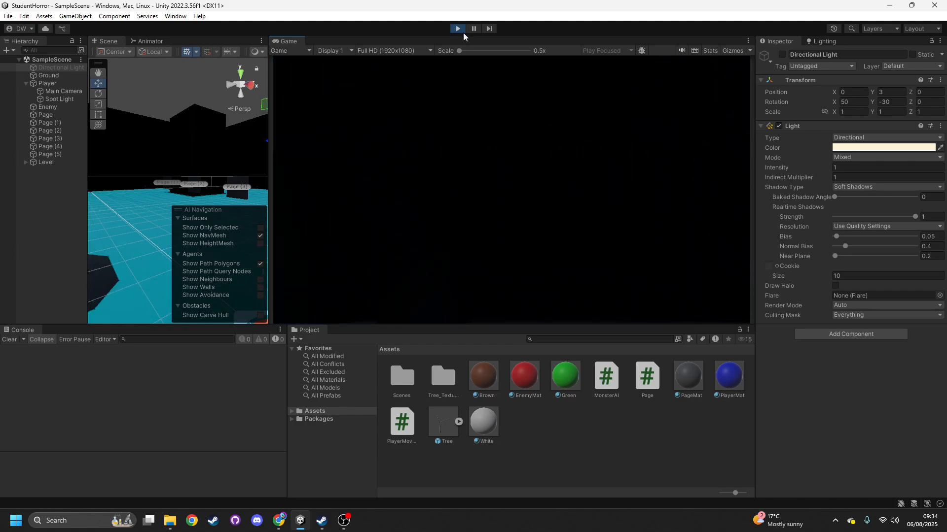
- Re-enable the Directional Light, save the scene and collapse the Player's children in the hierarchy
click(782, 55)
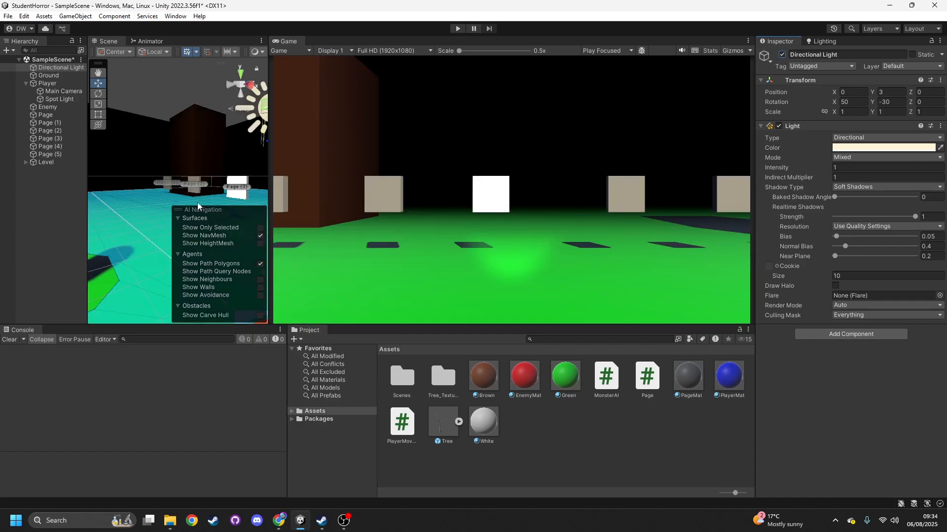
click(57, 188)
key(ctrl+s)
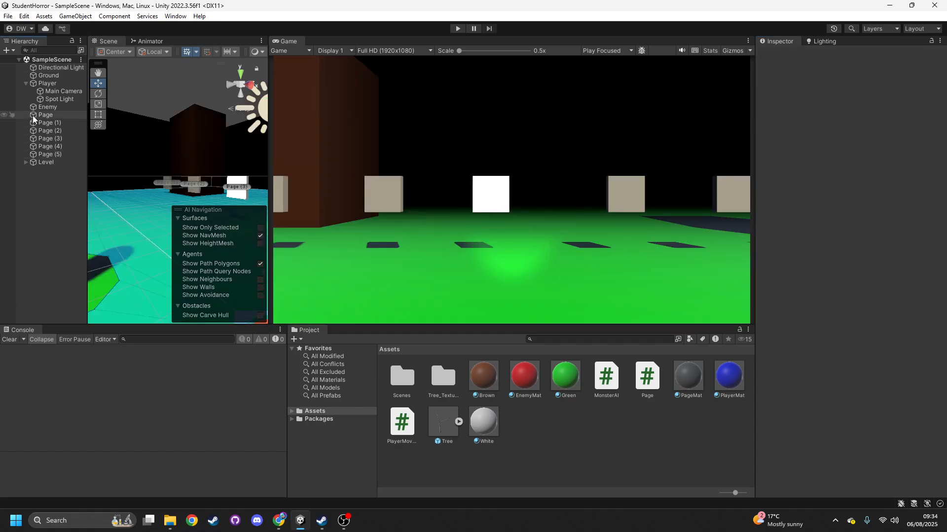
click(26, 84)
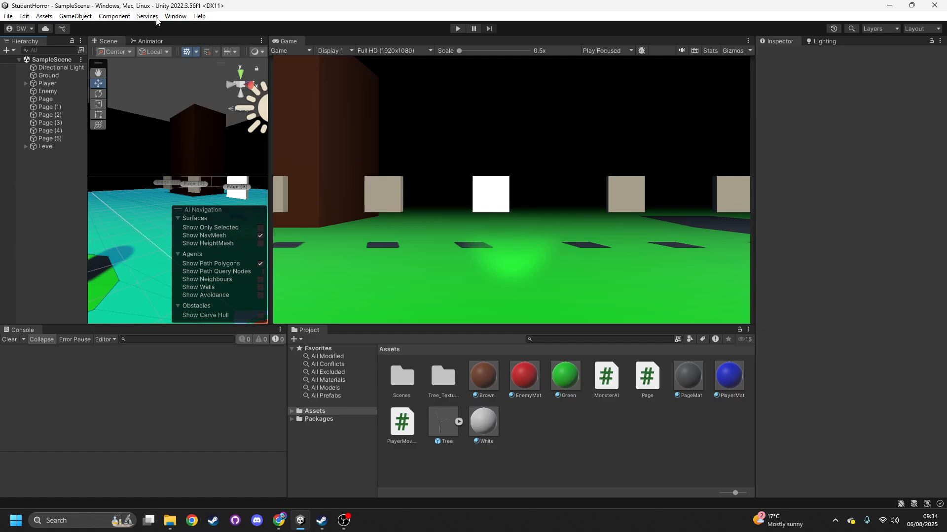
- Rotate the Directional Light to about 39.3, 376.6, 33.8 and set its shadow type to No Shadows
right_drag(185, 143, 176, 163)
click(223, 159)
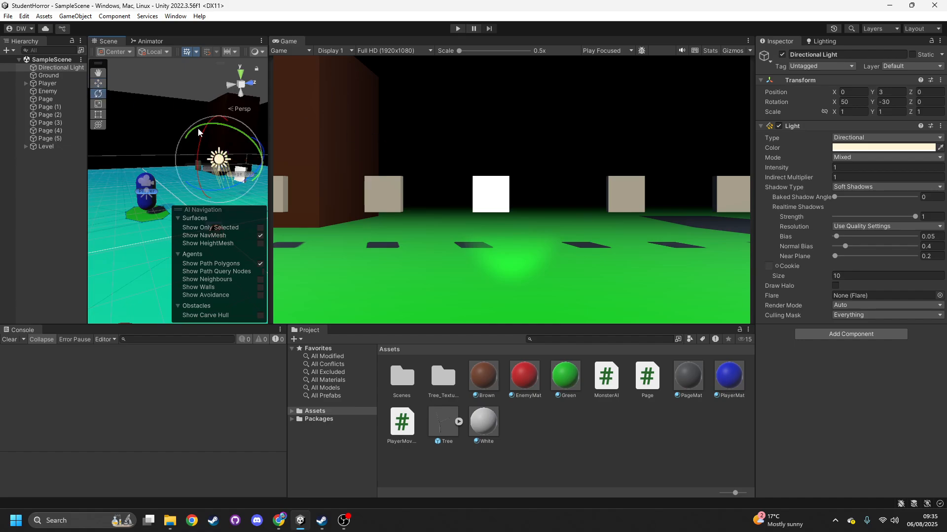
drag(198, 128, 785, 298)
click(881, 188)
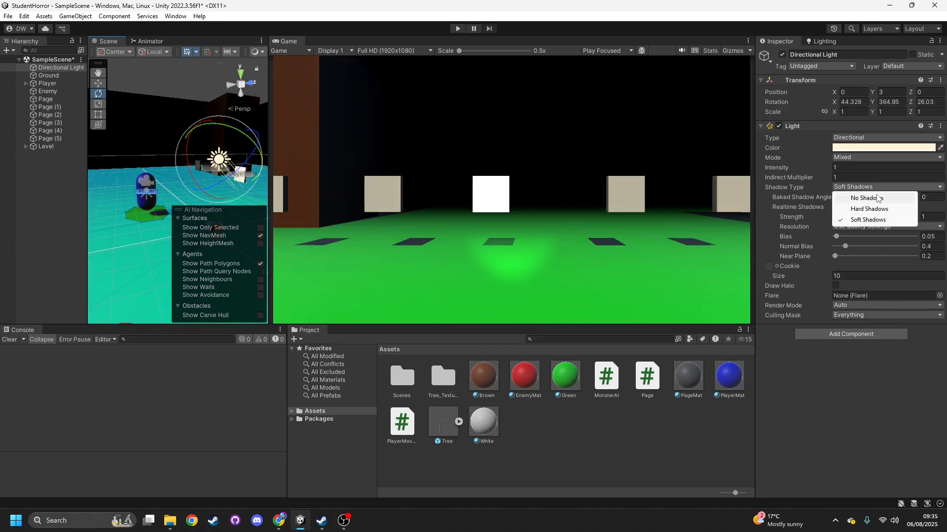
click(877, 197)
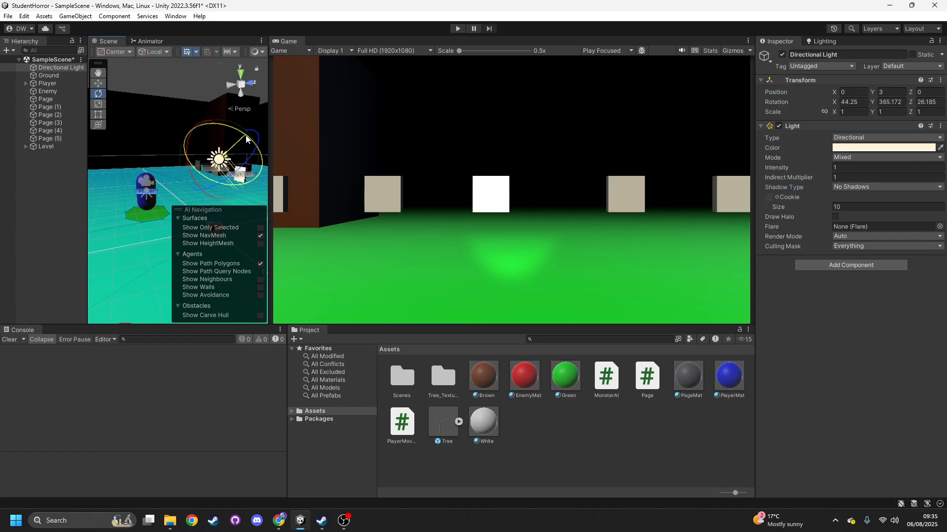
drag(245, 135, 210, 161)
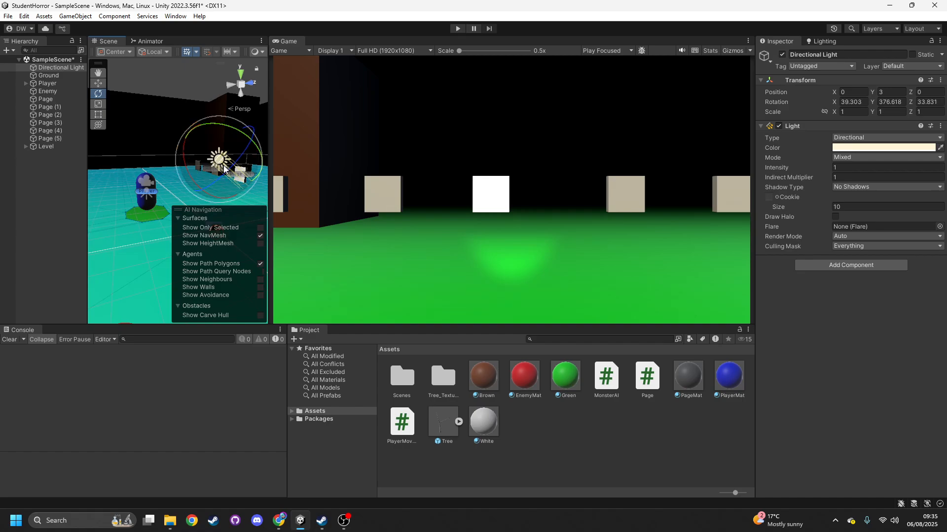
- Set the Directional Light's intensity to 0.25, keeping its mode at Mixed
click(853, 157)
click(850, 158)
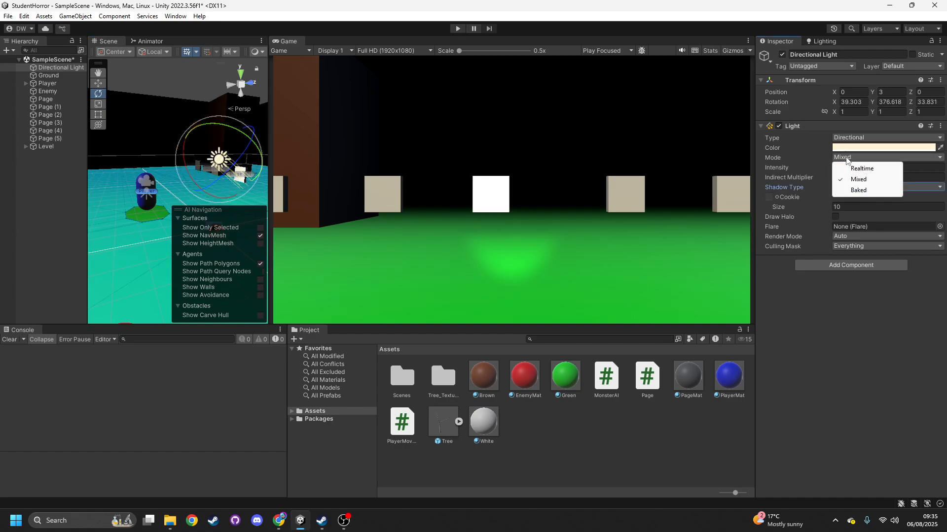
click(866, 286)
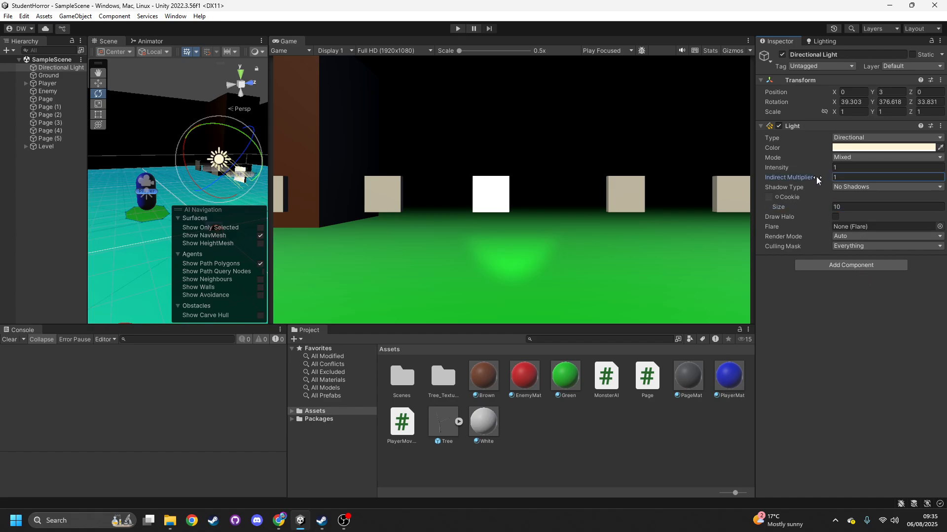
mouse_move(816, 166)
mouse_down()
mouse_move(850, 168)
mouse_move(802, 168)
mouse_up()
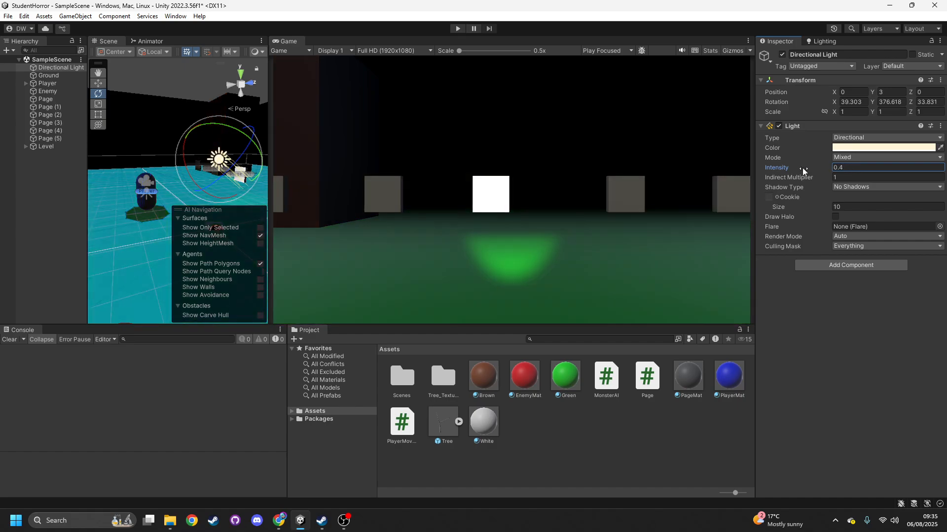
text(0.25)
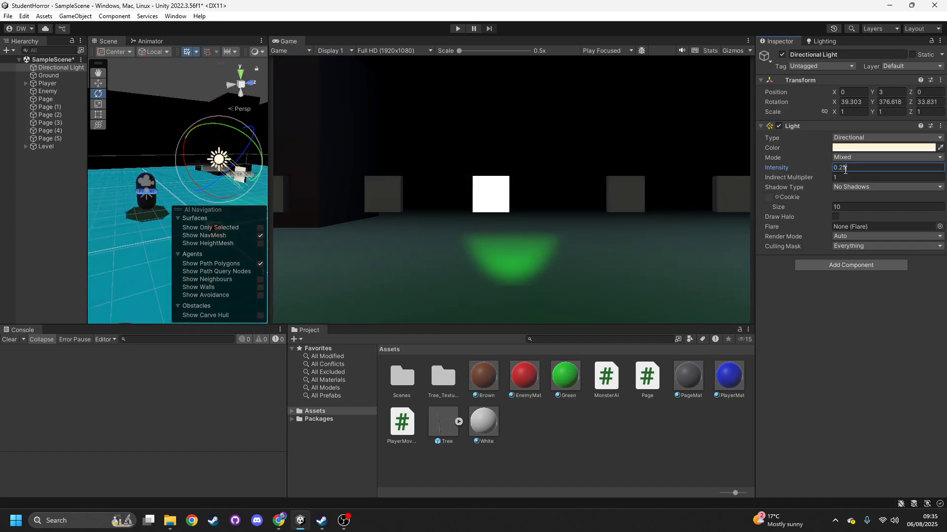
- Play-test the scene with the dimmed Directional Light, walking the player around the pillars with the flashlight, and stop the game
click(454, 28)
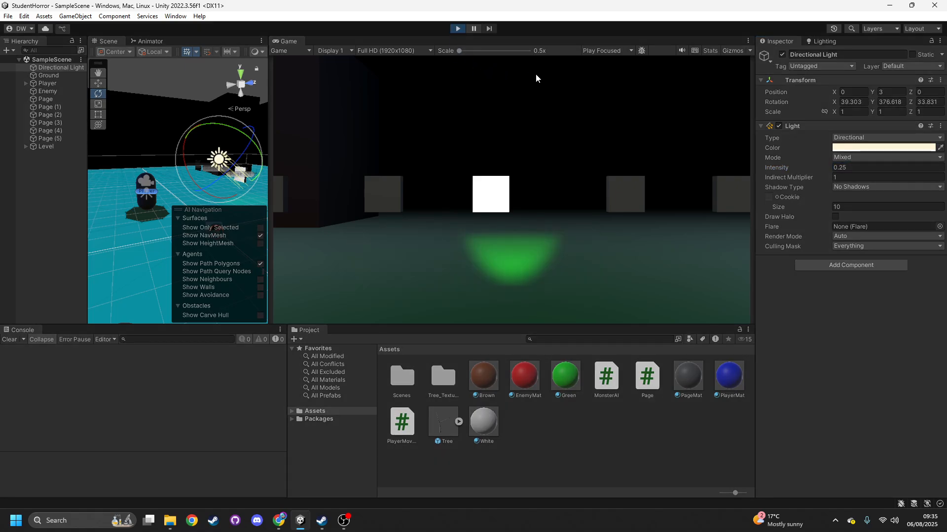
key(w)
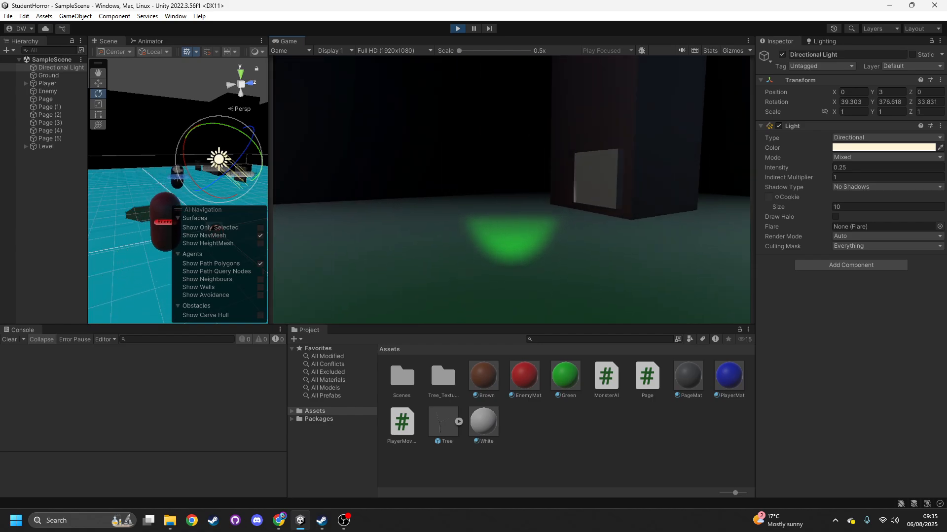
key(w)
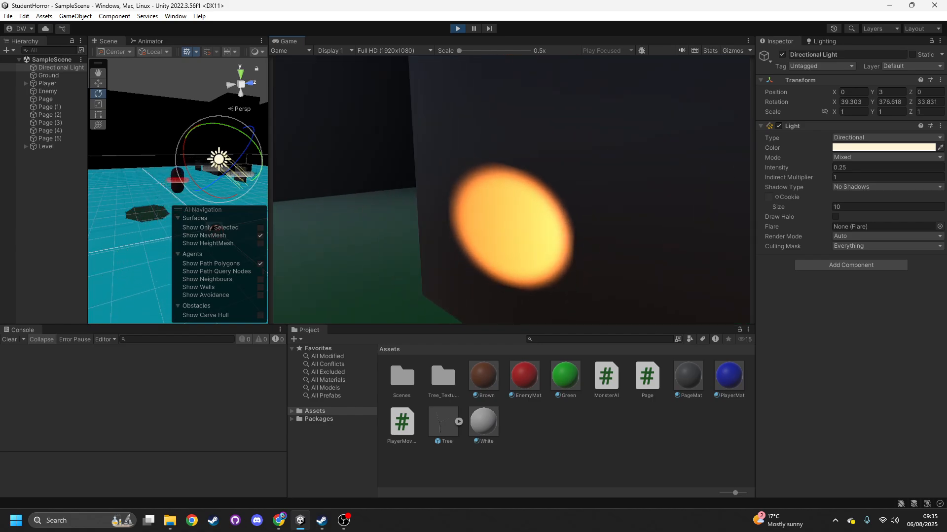
key(w)
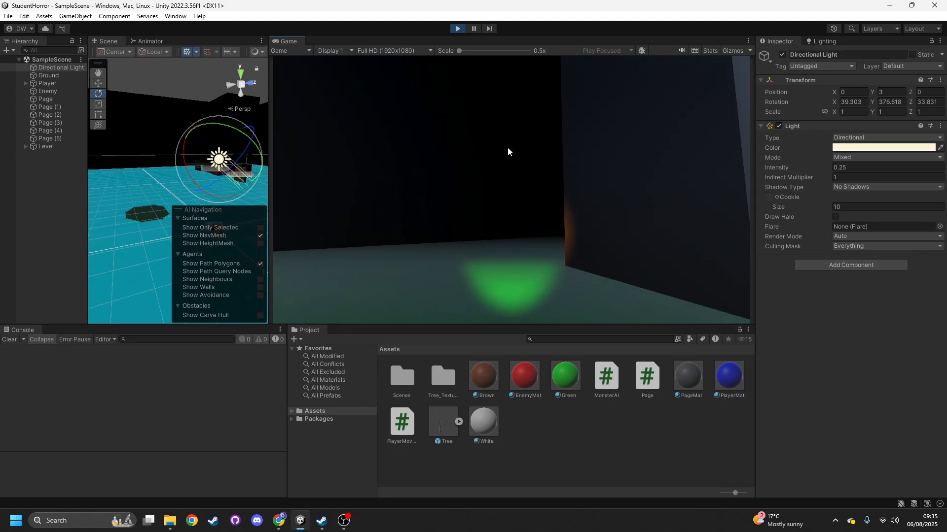
click(458, 28)
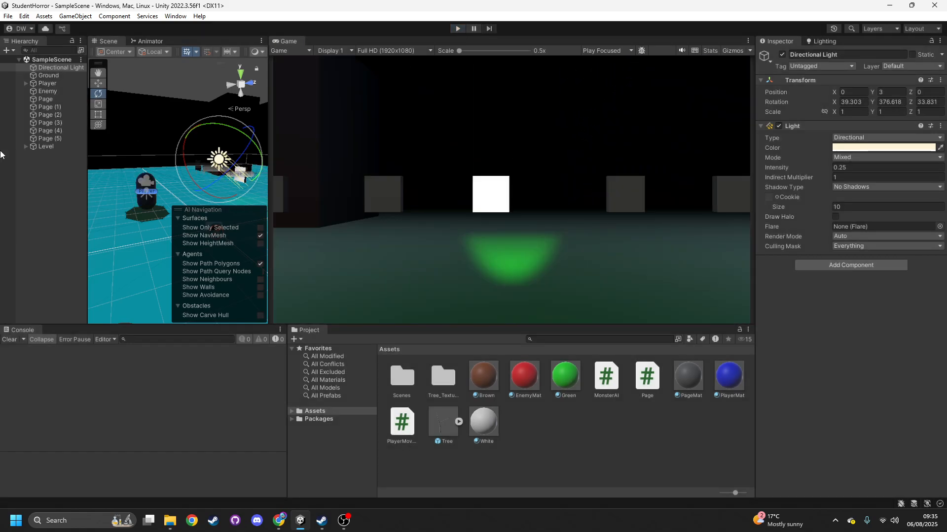
- Make the Spot Light a child of the Player's Main Camera
click(25, 84)
drag(63, 94, 60, 91)
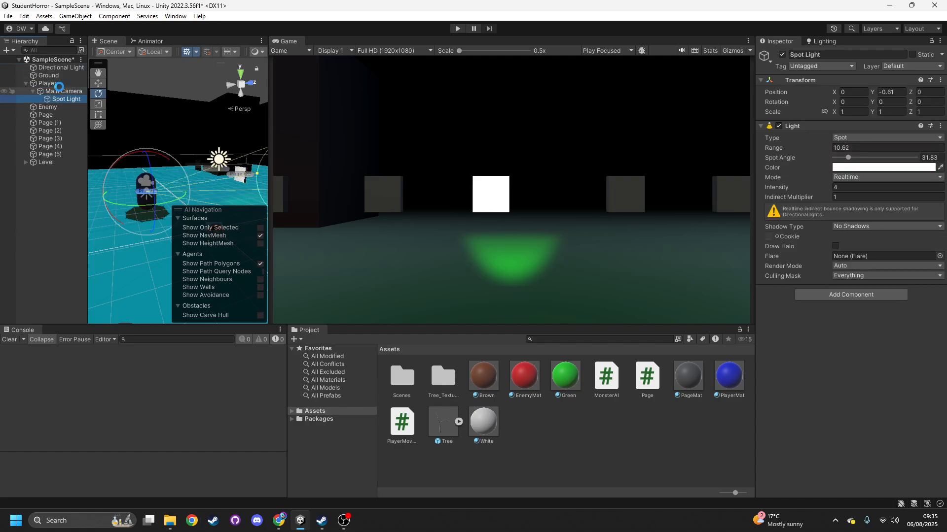
- Play-test the camera-mounted flashlight by walking around, collecting pages and facing the enemy, and stop the game
click(457, 29)
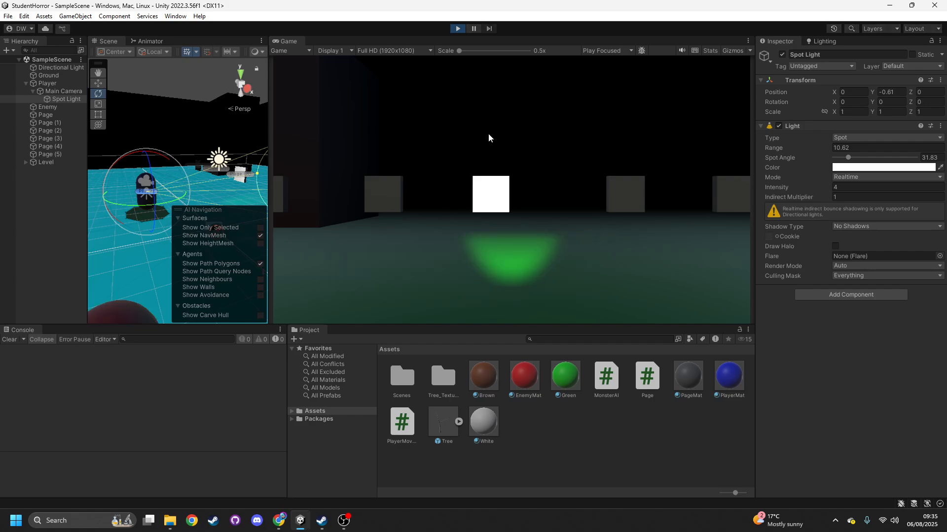
key(w)
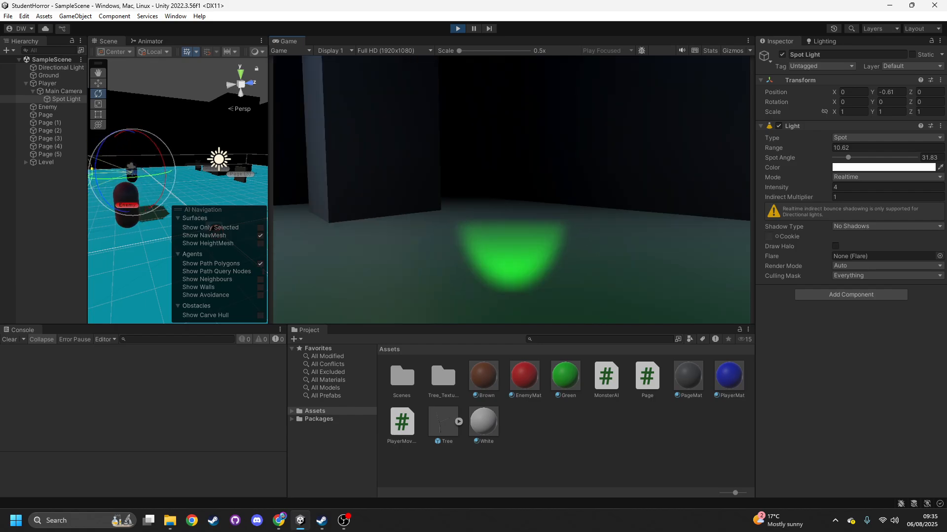
key(w)
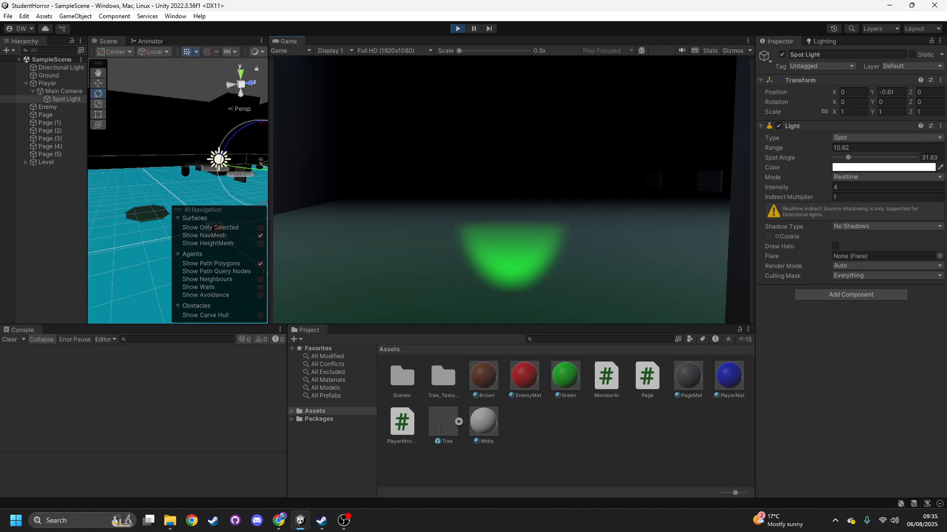
key(w)
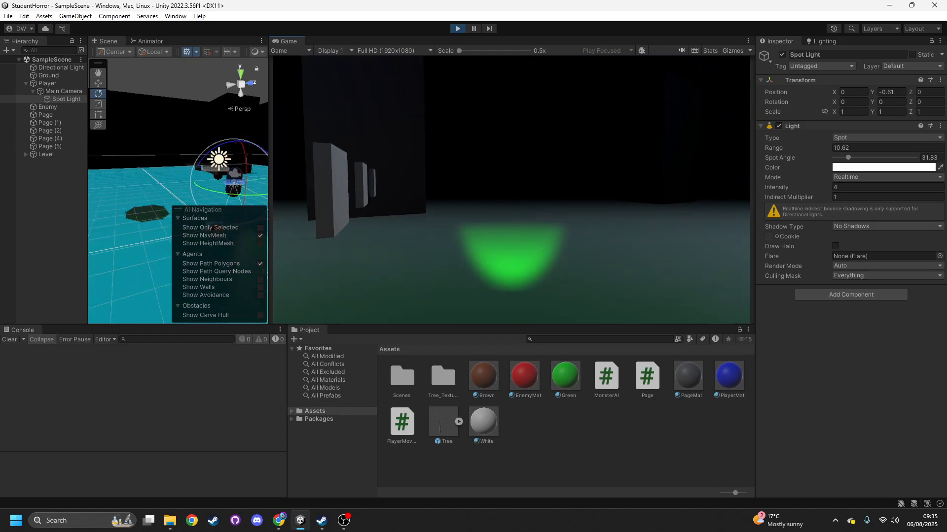
key(w)
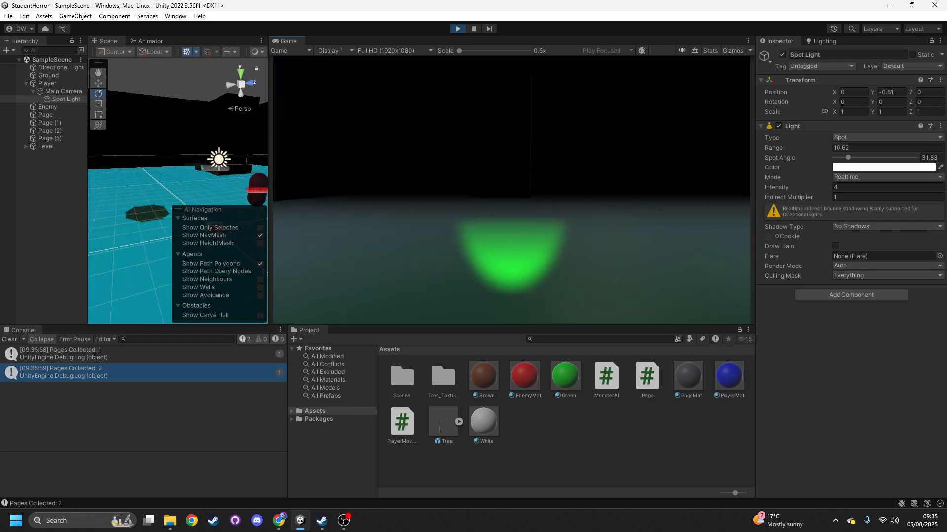
key(s)
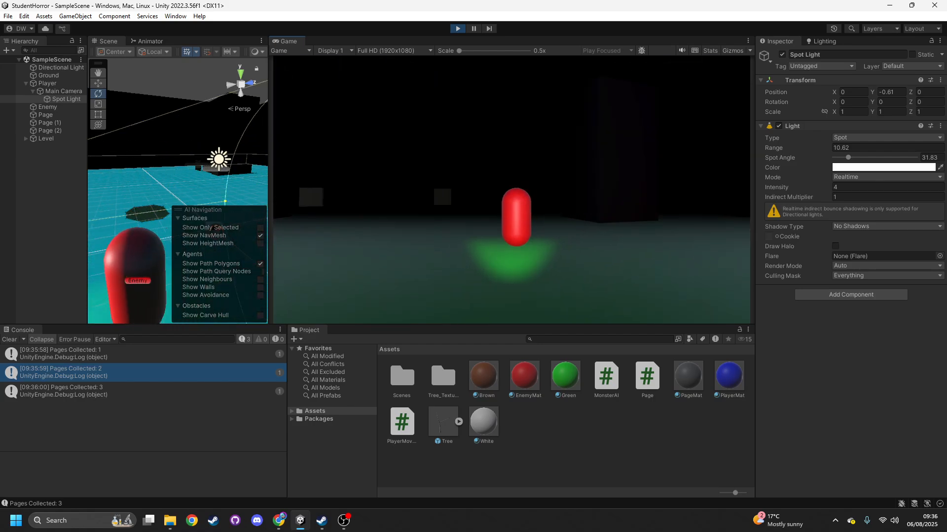
key(a)
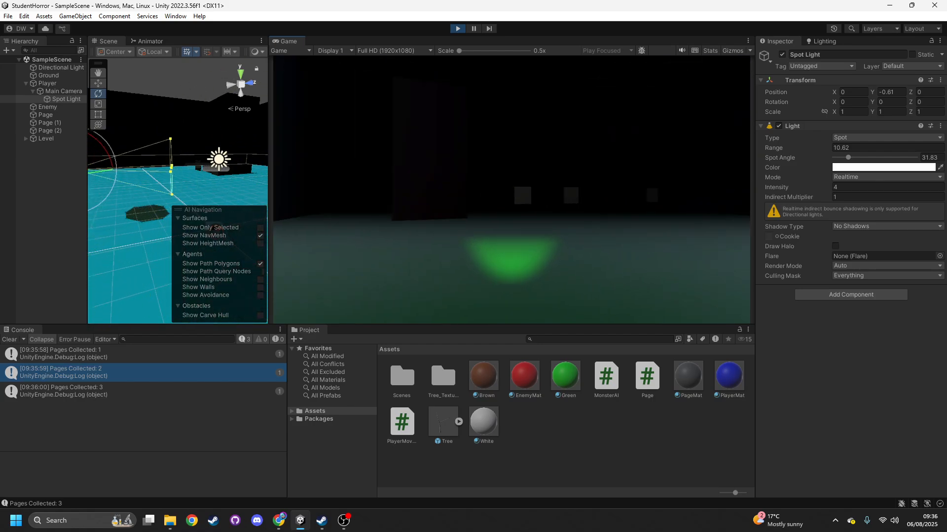
click(461, 28)
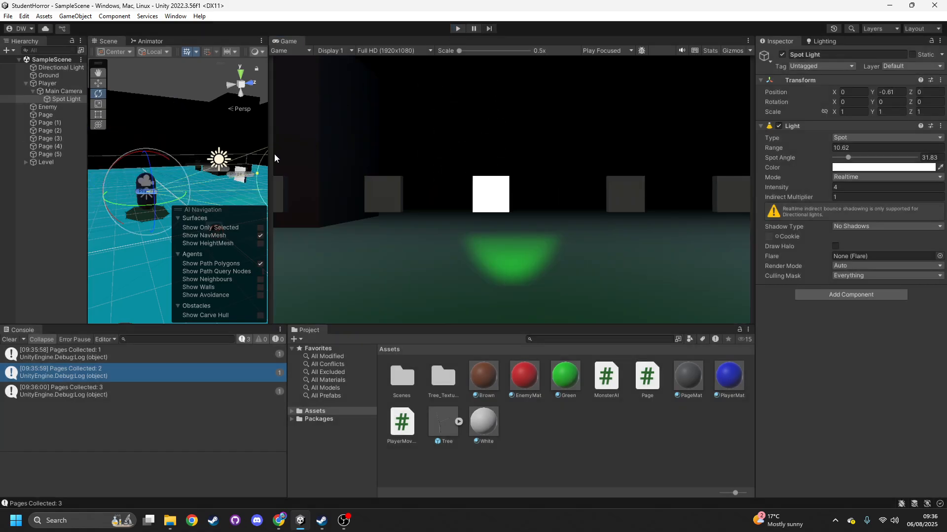